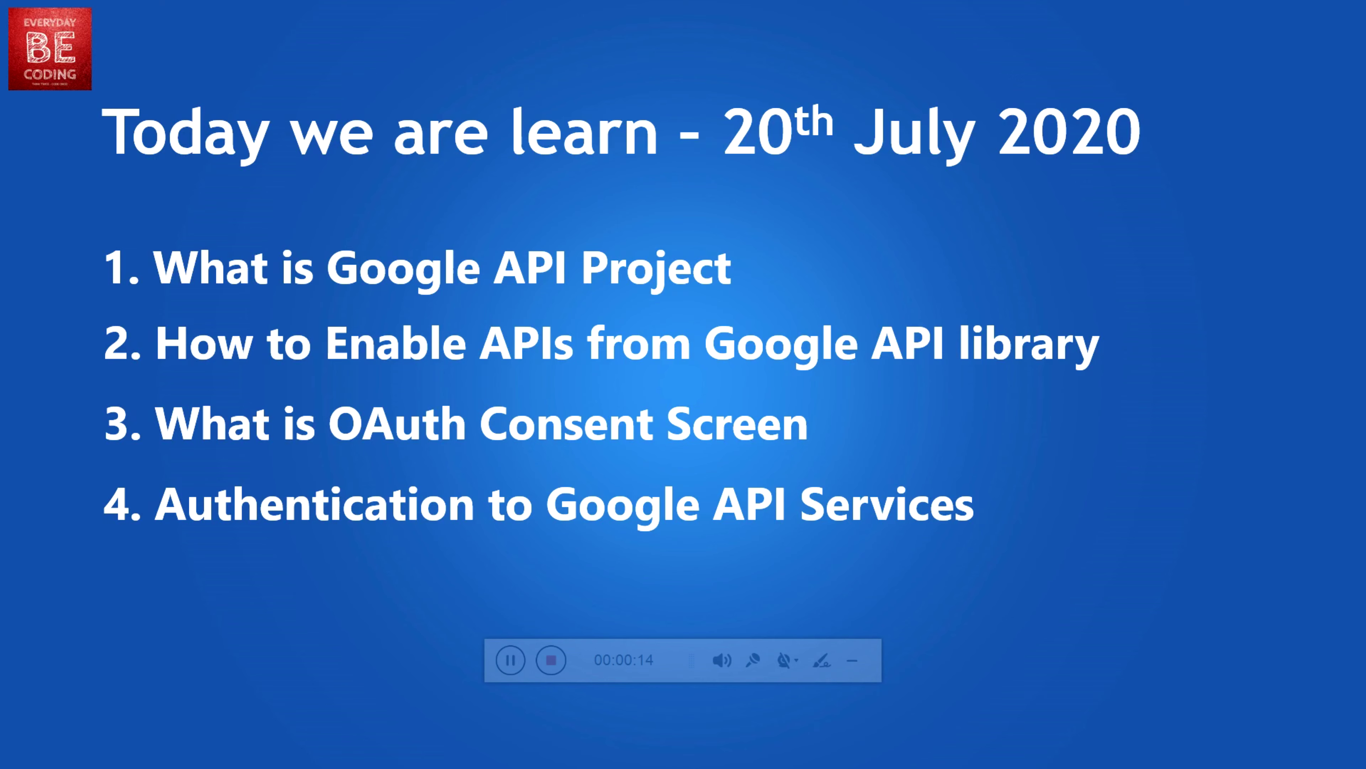
Step: Leave the slideshow, switch to the Google APIs console in Chrome and review the dashboard's traffic charts and enabled APIs
{"action": "key", "text": "Right"}
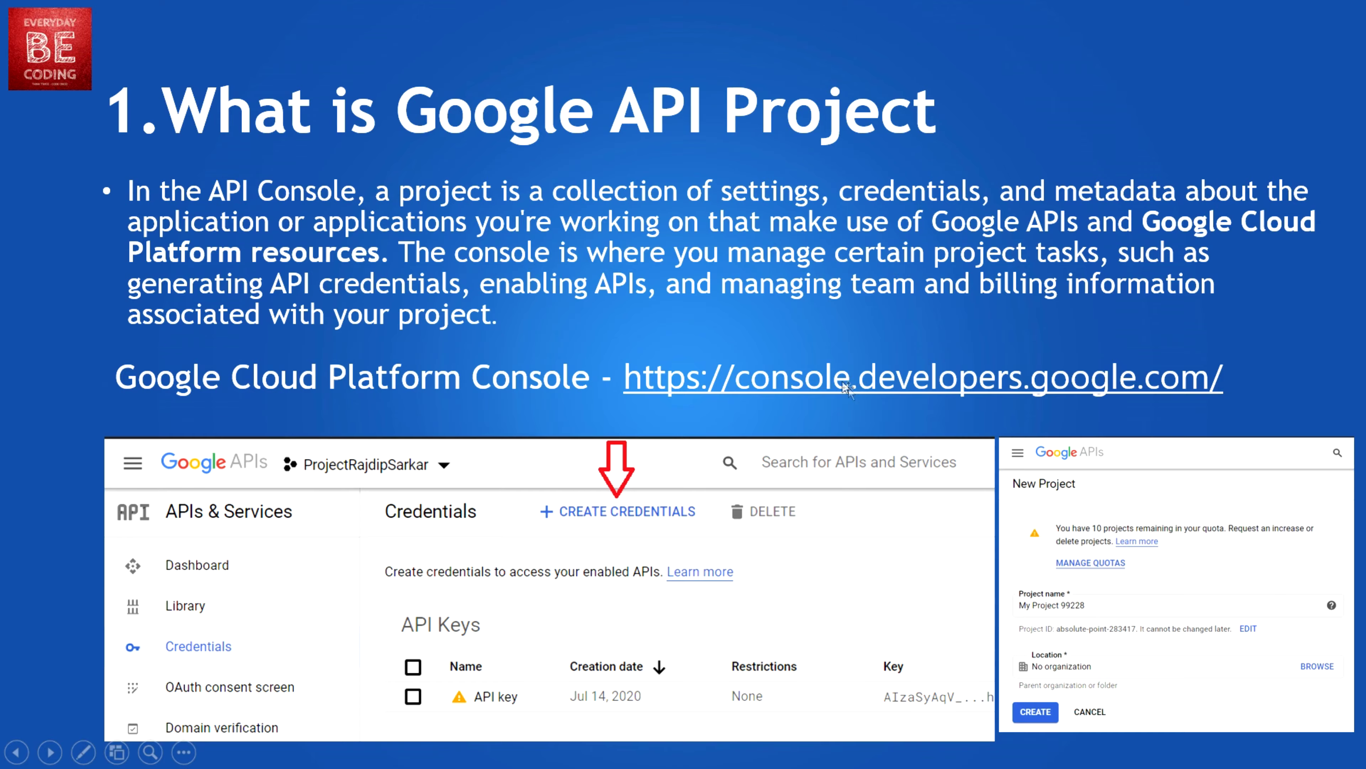
{"action": "key", "text": "Escape"}
{"action": "left_click", "coordinate": [458, 750]}
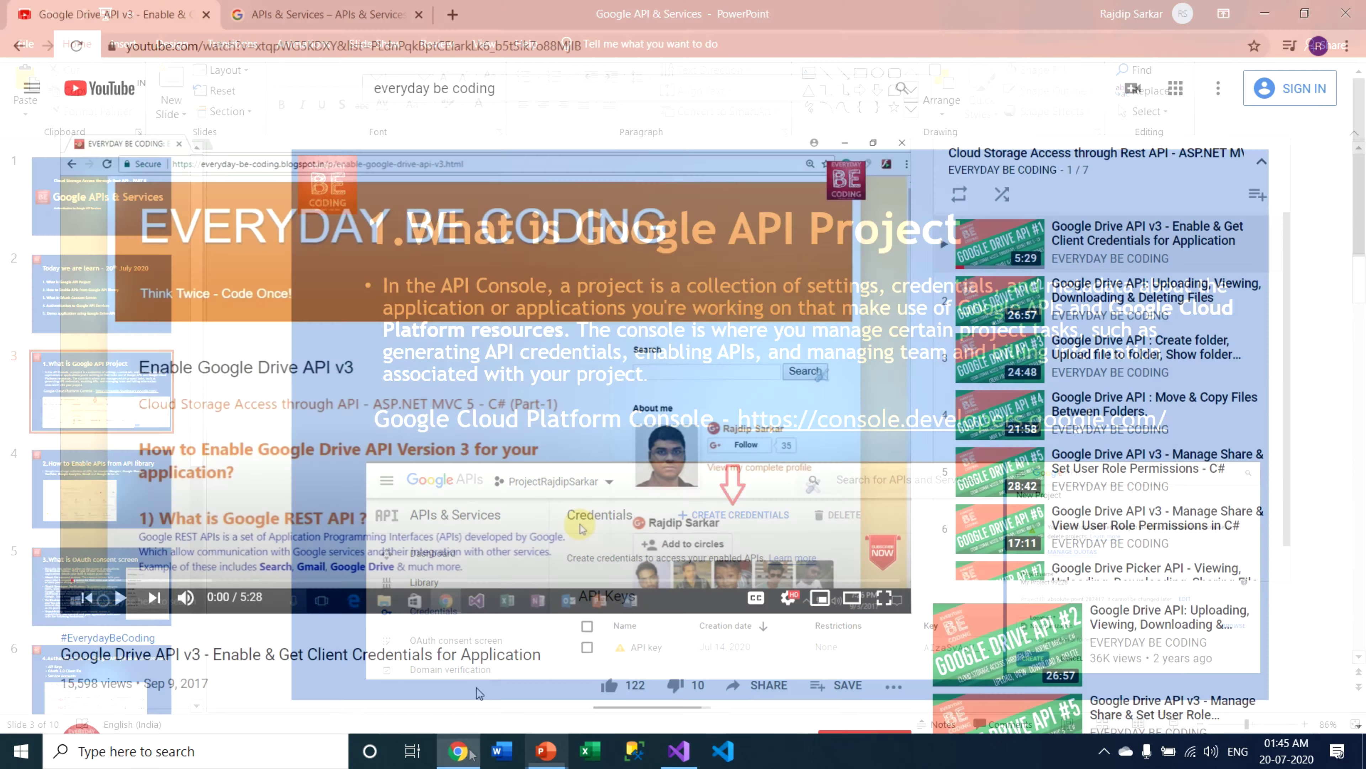
{"action": "left_click", "coordinate": [345, 24]}
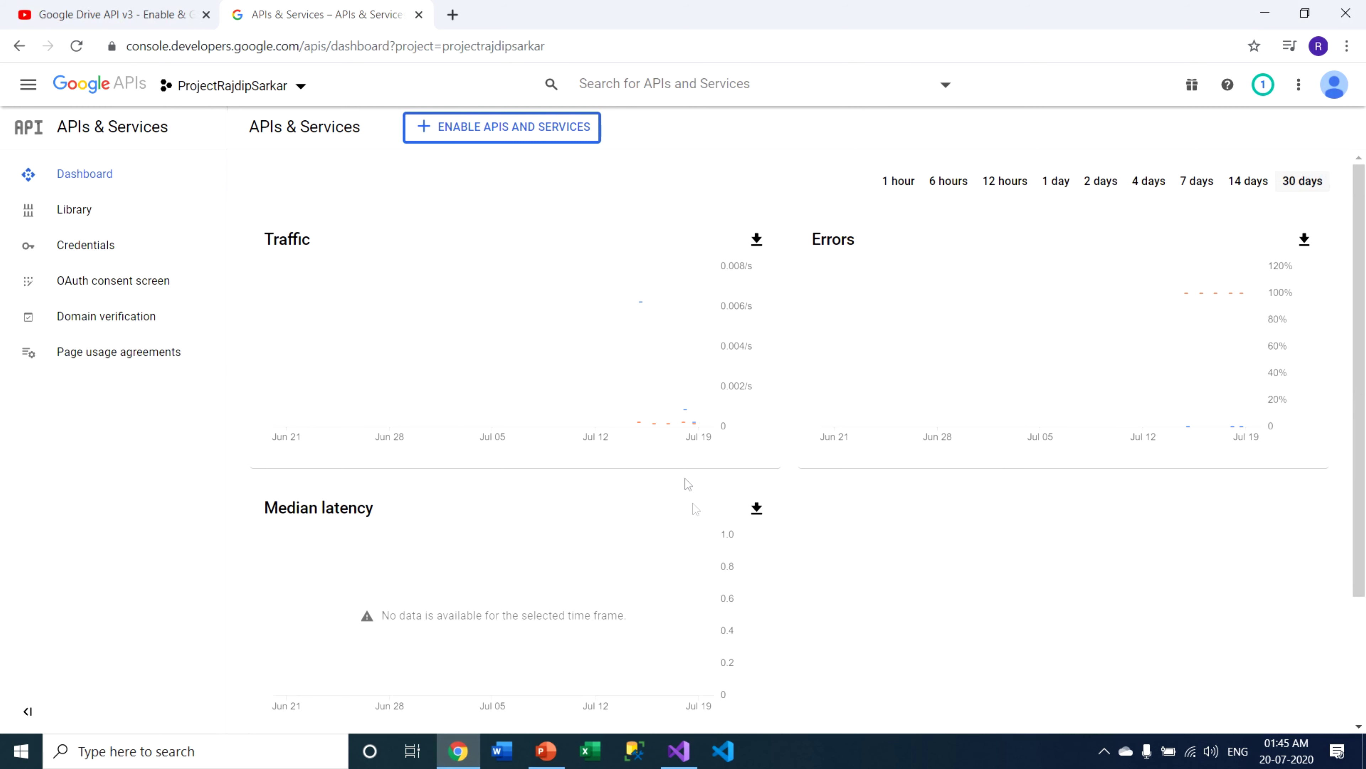
{"action": "mouse_move", "coordinate": [1362, 328]}
{"action": "left_mouse_down"}
{"action": "mouse_move", "coordinate": [1361, 457]}
{"action": "mouse_move", "coordinate": [1364, 301]}
{"action": "left_mouse_up"}
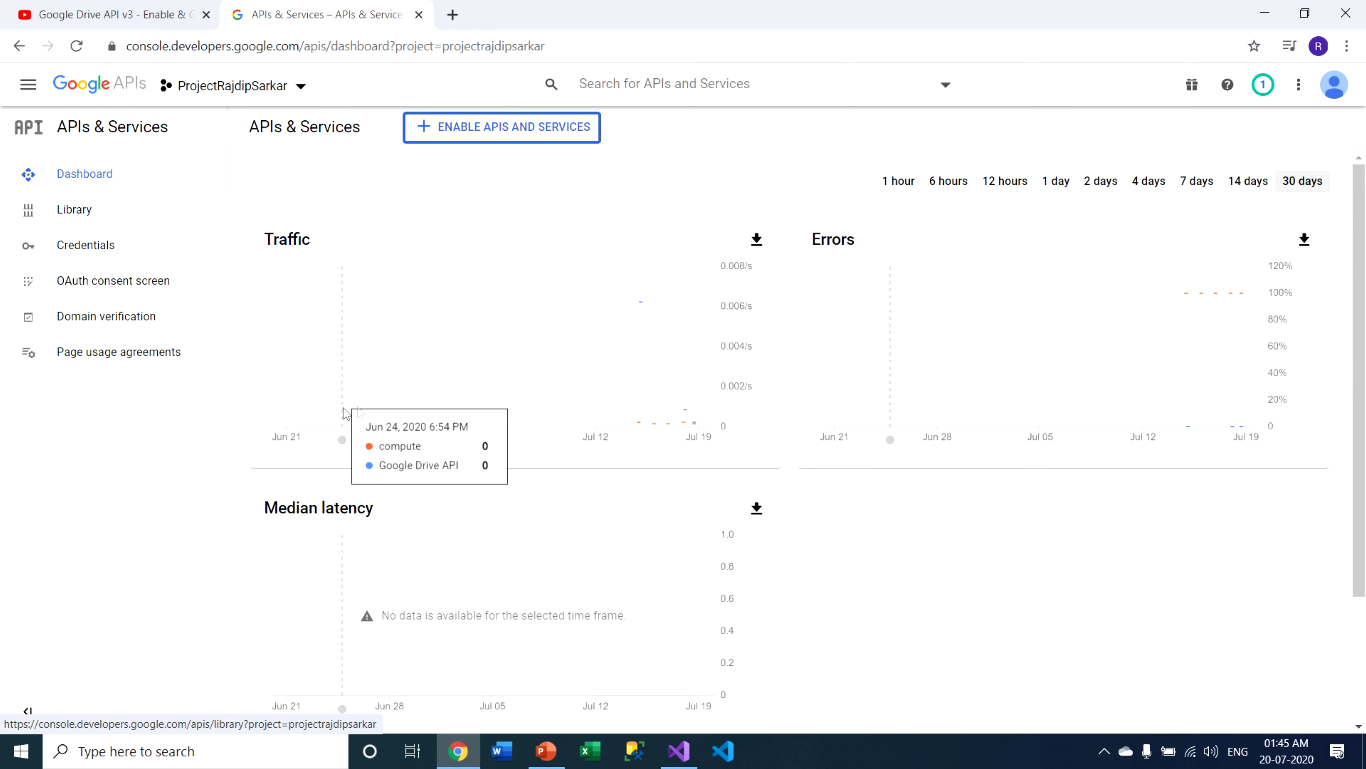
{"action": "scroll", "coordinate": [293, 371], "scroll_direction": "down", "scroll_amount": 3}
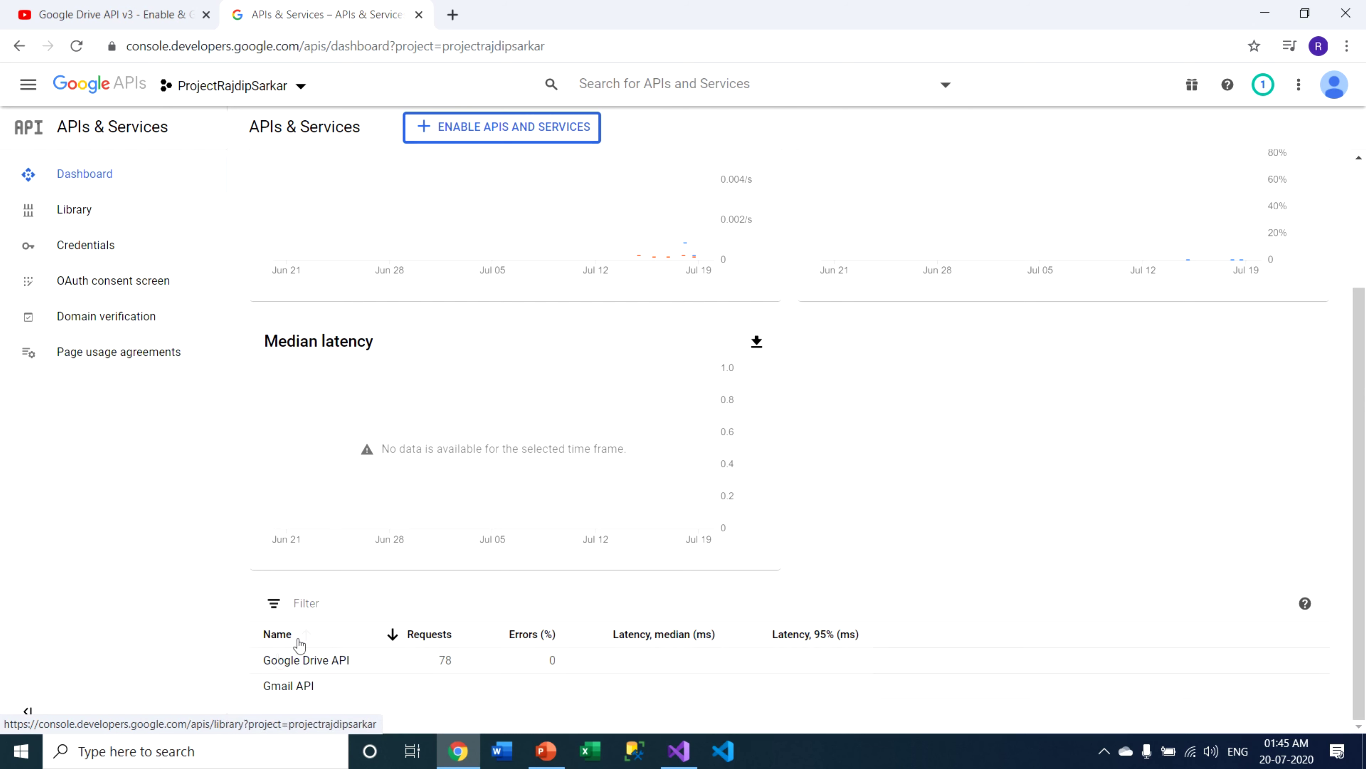
{"action": "scroll", "coordinate": [842, 215], "scroll_direction": "up", "scroll_amount": 3}
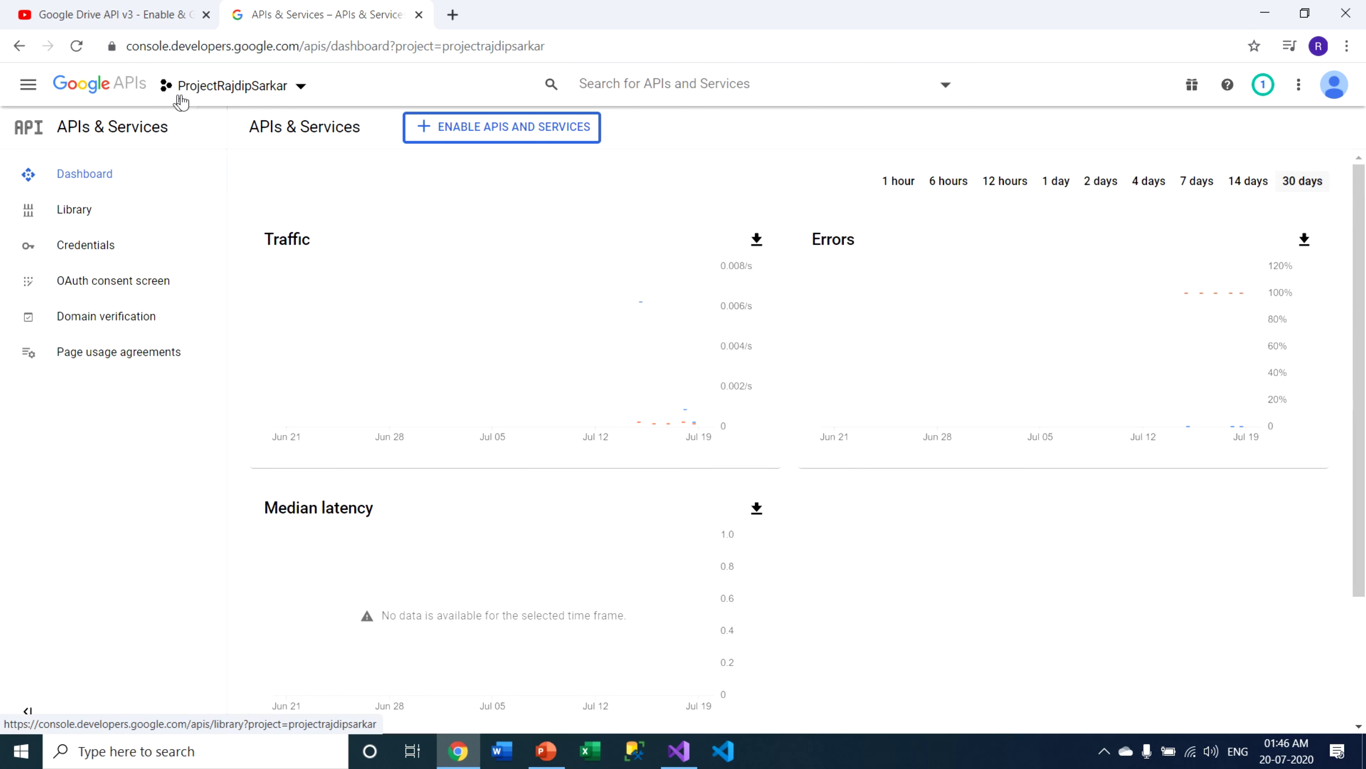
Step: Create a project named NewProject with no organization and open it in the console
{"action": "left_click", "coordinate": [302, 88]}
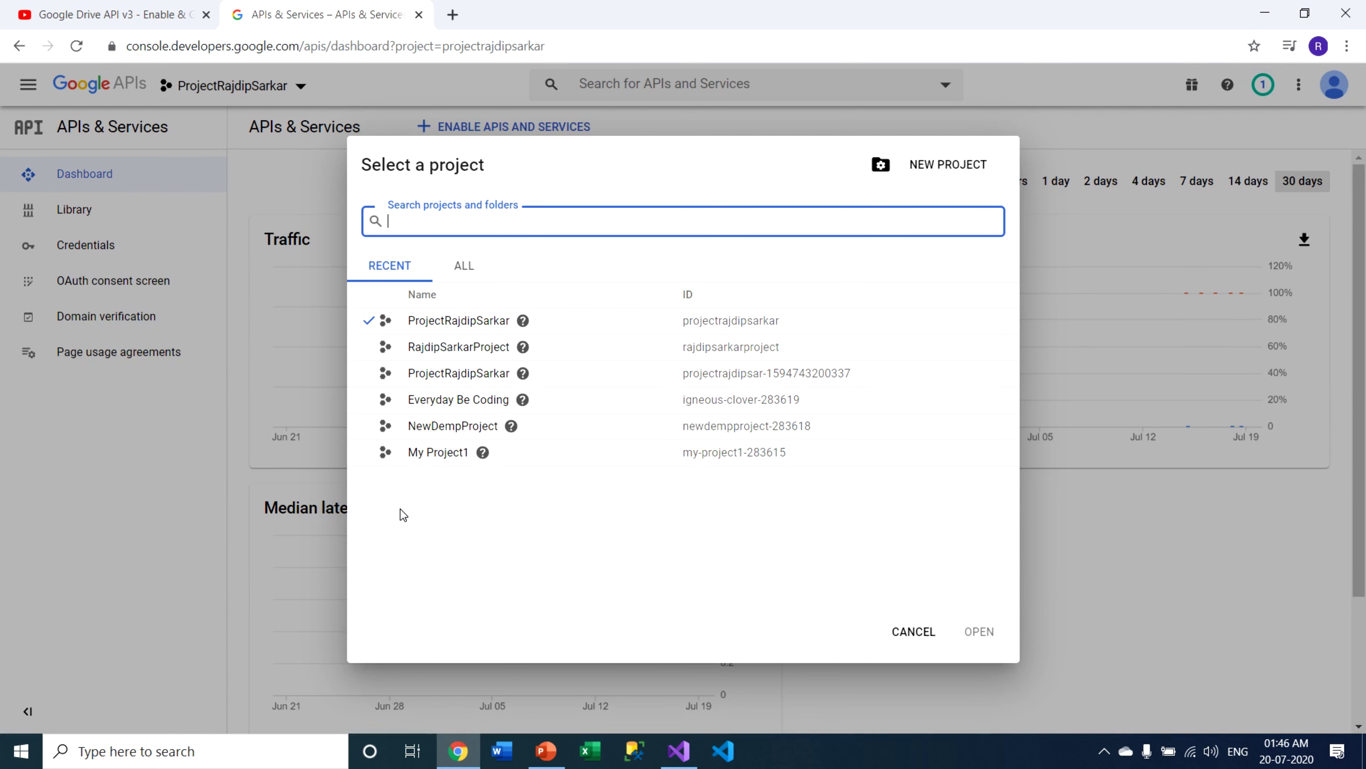
{"action": "left_click", "coordinate": [947, 168]}
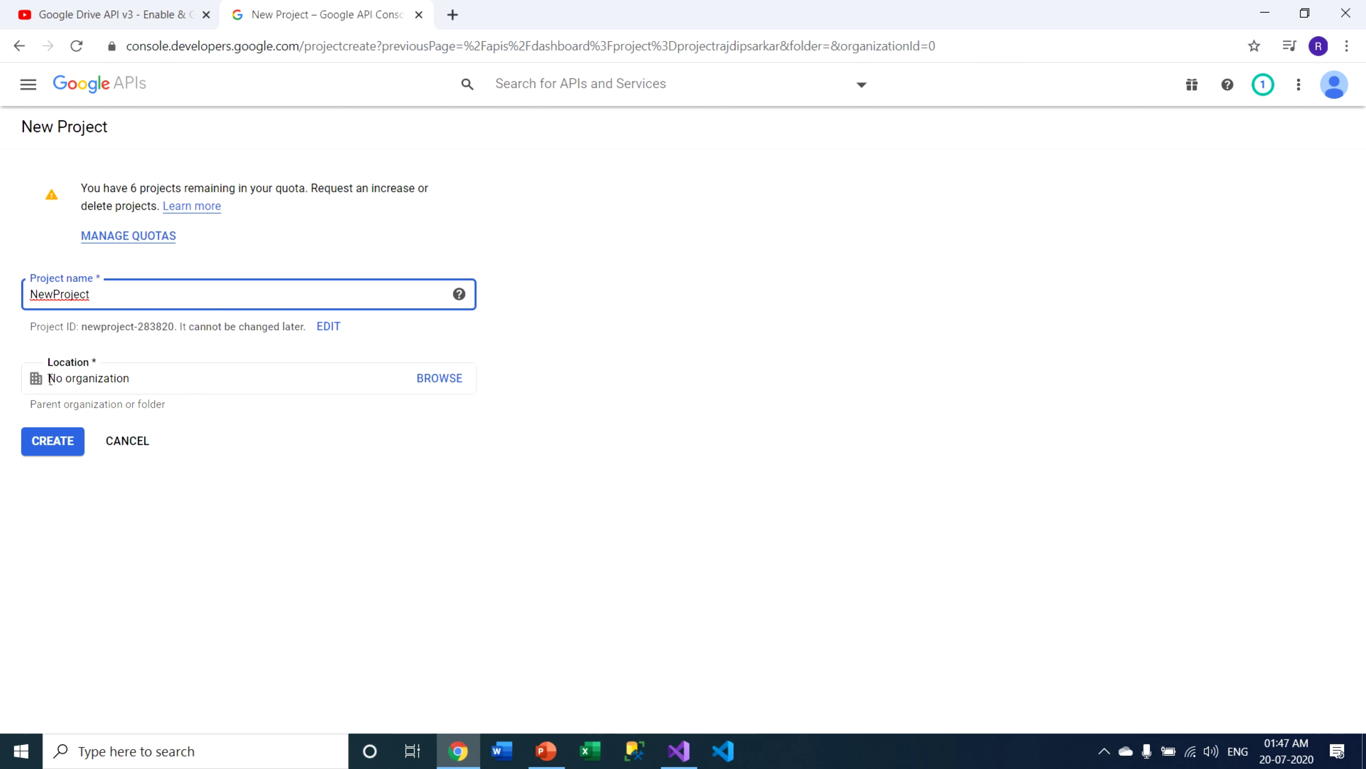
{"action": "left_click", "coordinate": [60, 442]}
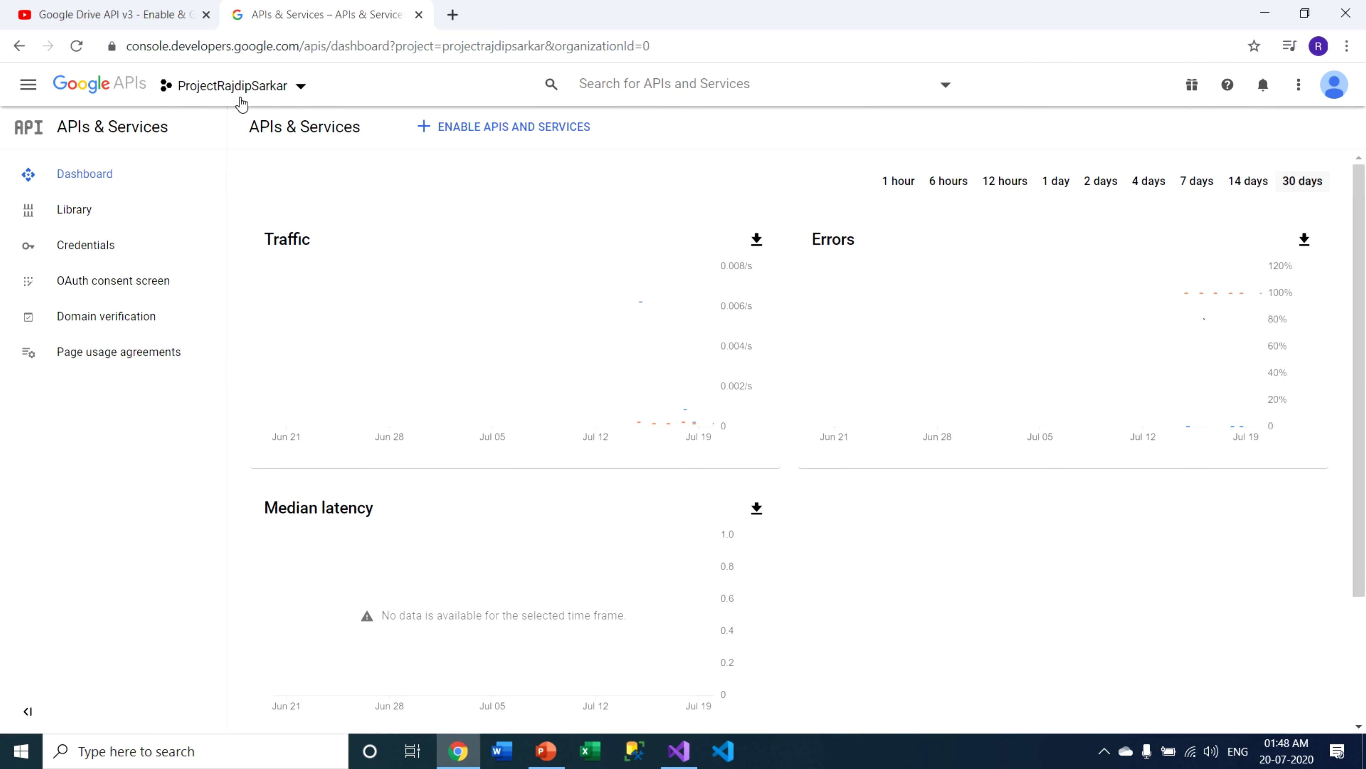
{"action": "left_click", "coordinate": [303, 86]}
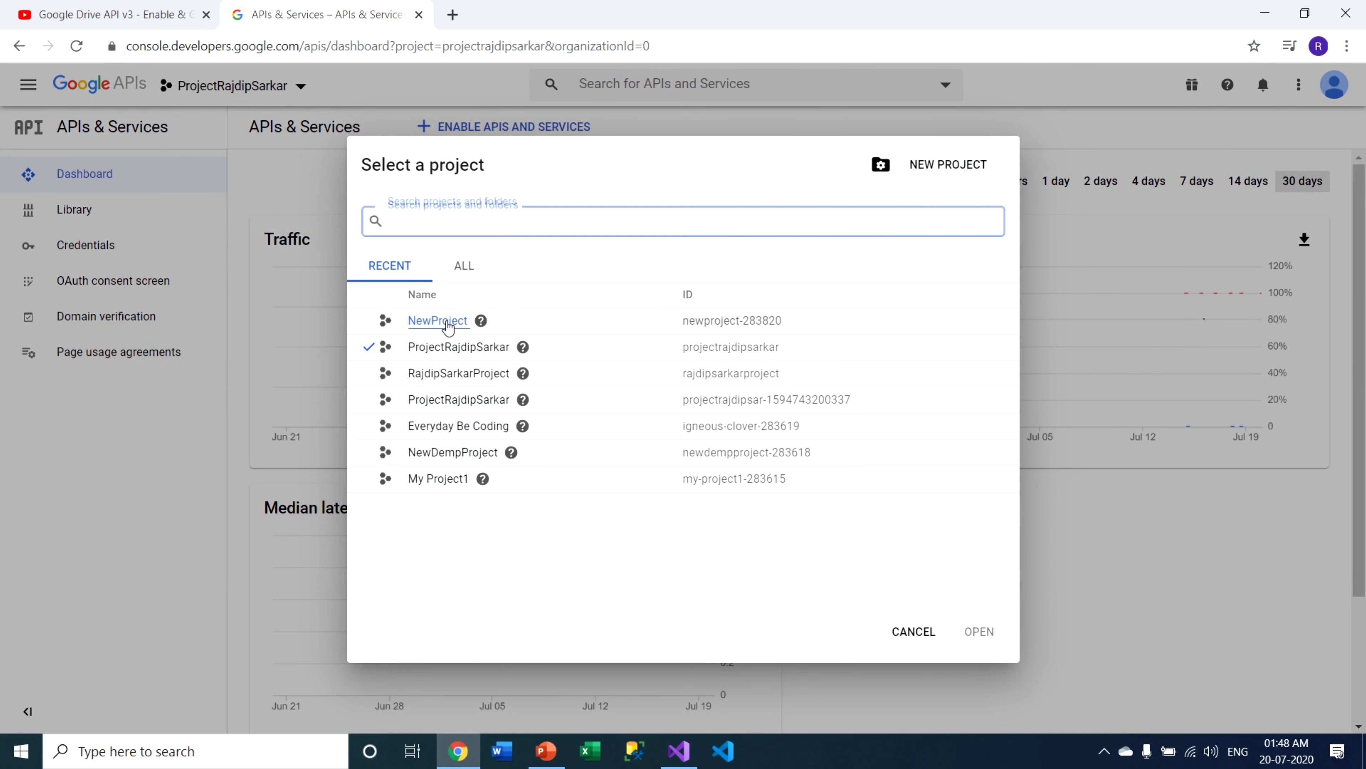
{"action": "left_click", "coordinate": [444, 321]}
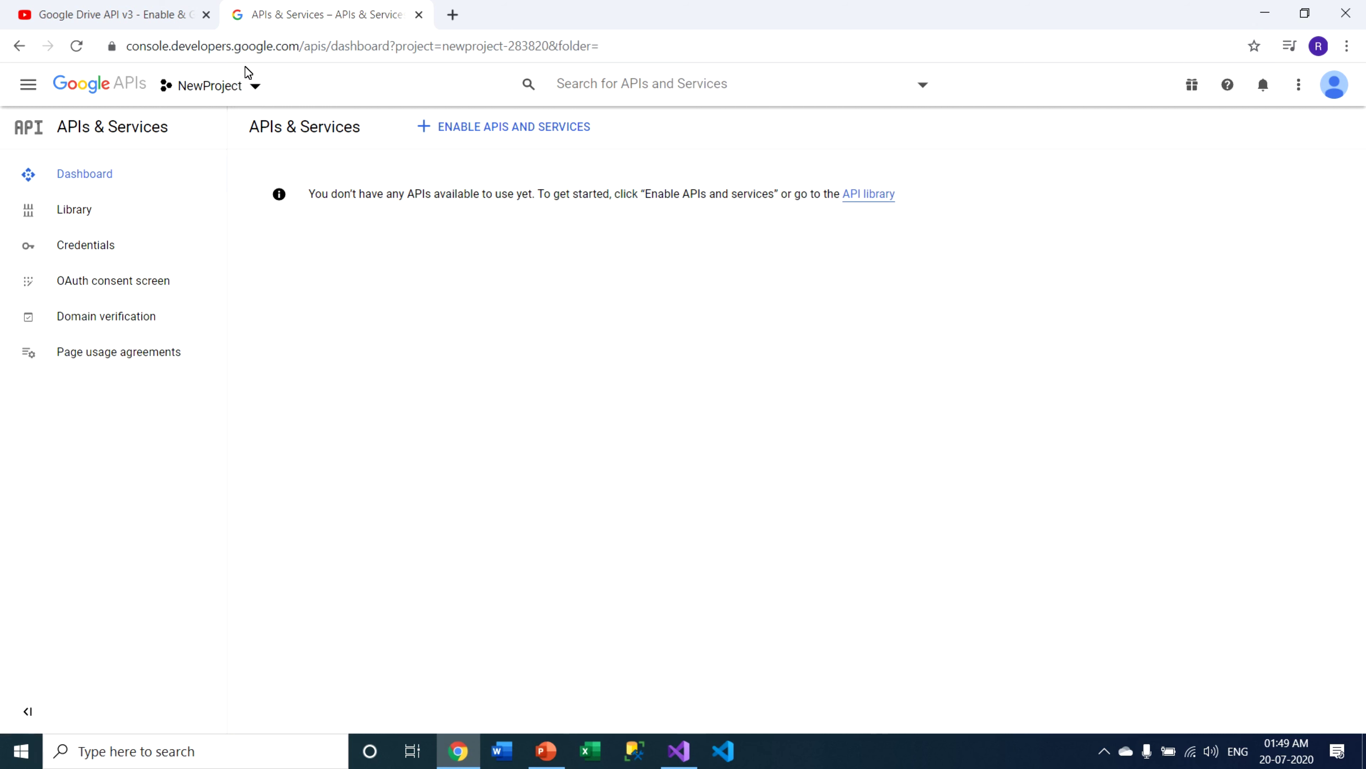
Step: Switch to PowerPoint and present the slides on Google API projects and enabling APIs from the library
{"action": "left_click", "coordinate": [555, 755]}
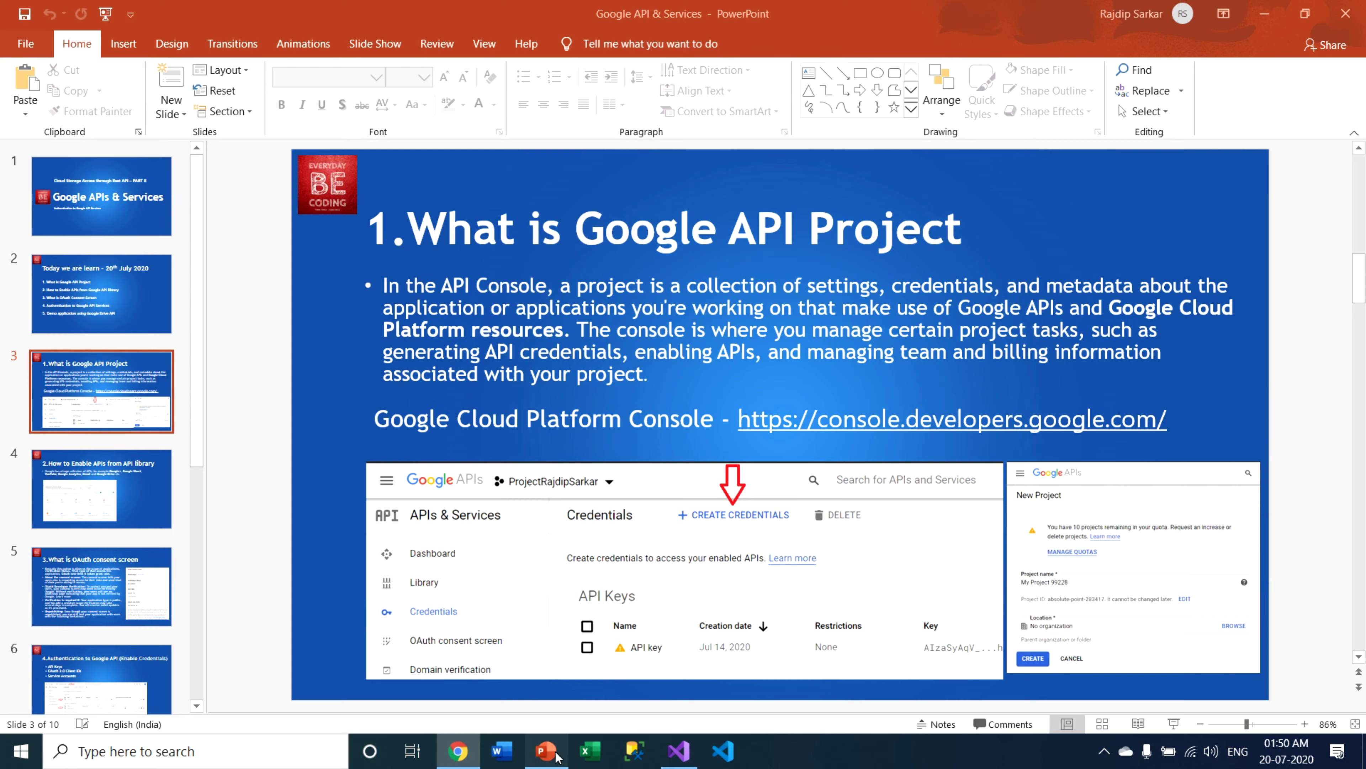
{"action": "key", "text": "shift+F5"}
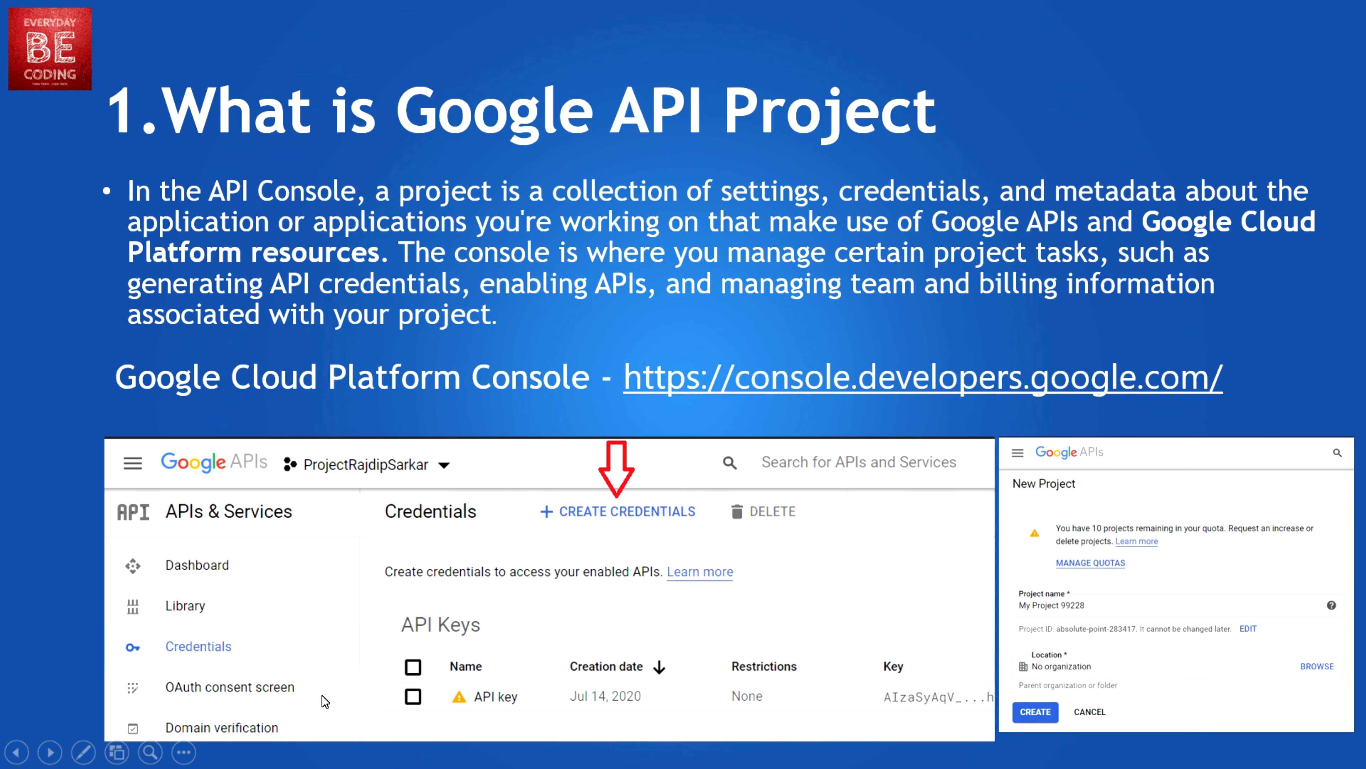
{"action": "key", "text": "Right"}
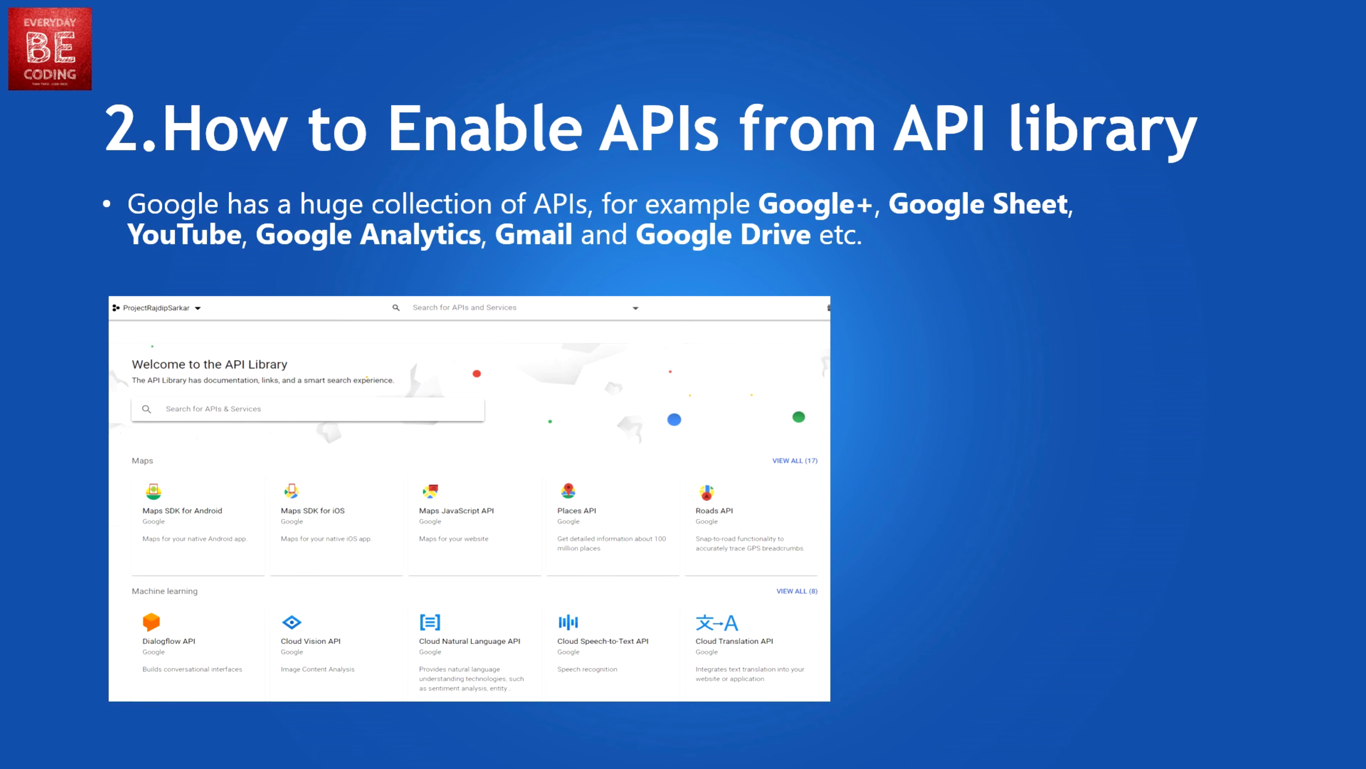
{"action": "key", "text": "Escape"}
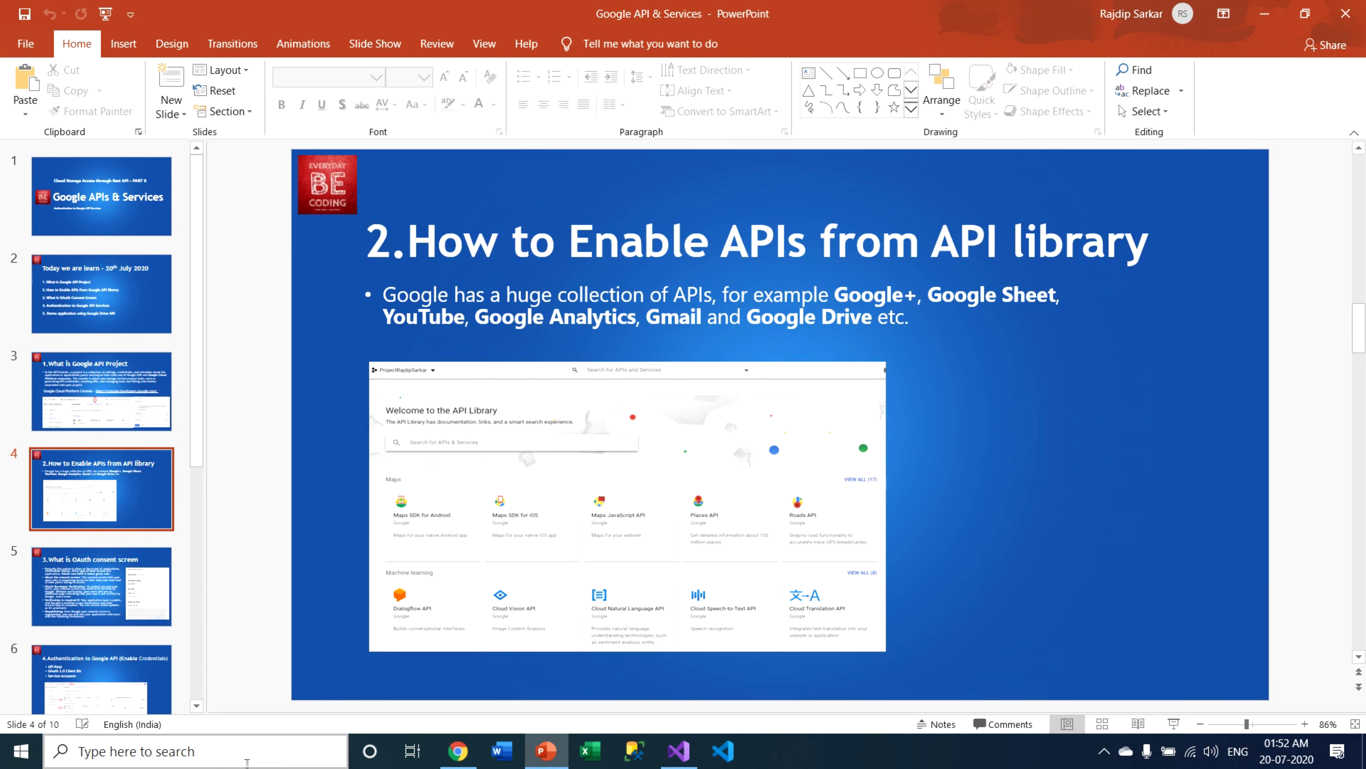
Step: Switch to Chrome and enable the Gmail API for NewProject from the G Suite section of the API Library
{"action": "left_click", "coordinate": [415, 671]}
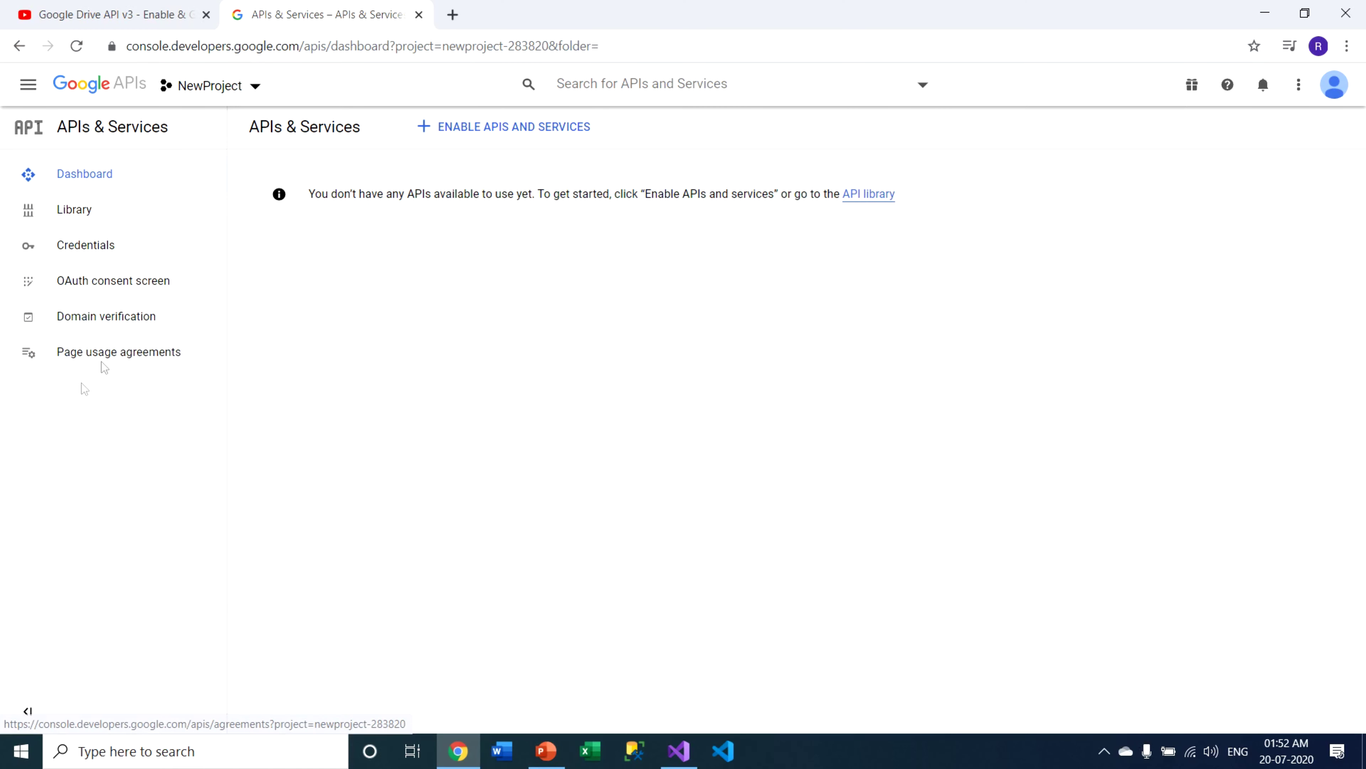
{"action": "left_click", "coordinate": [78, 218]}
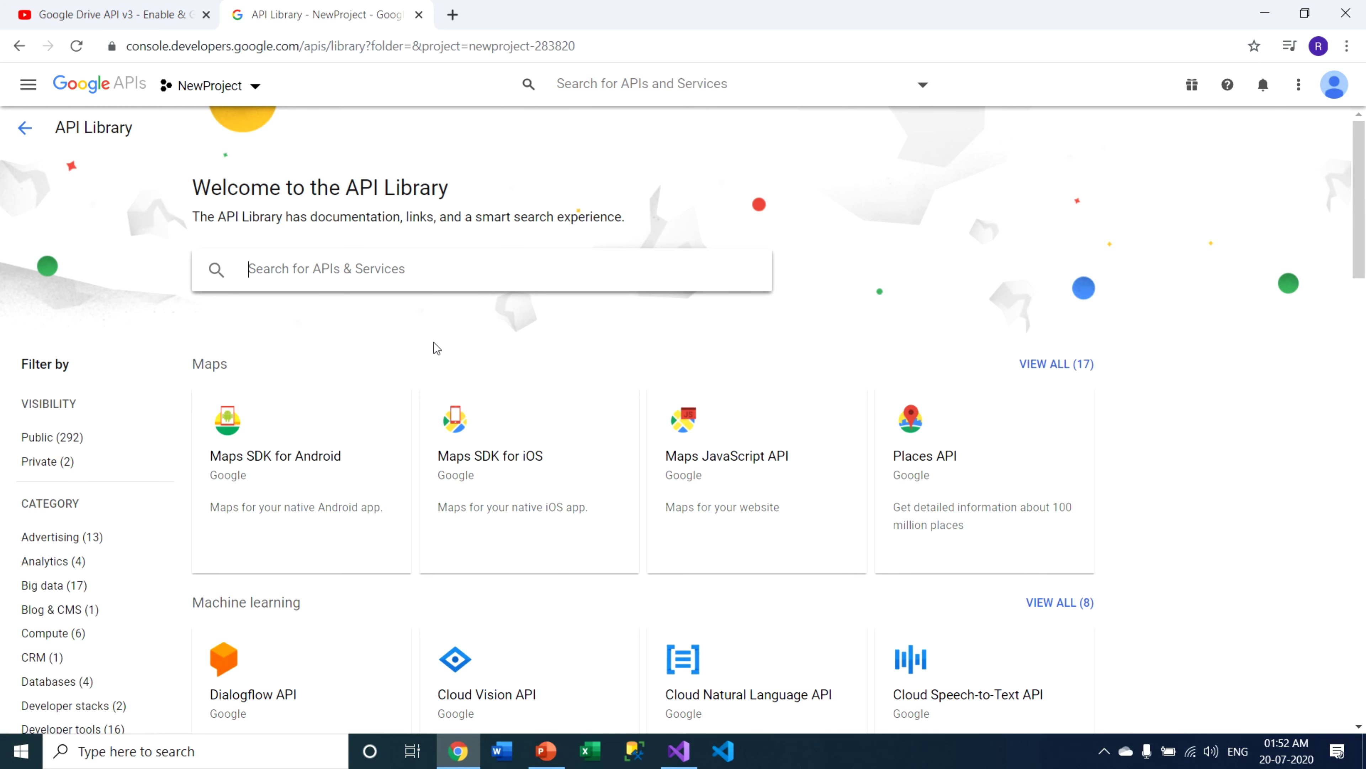
{"action": "scroll", "coordinate": [1361, 290], "scroll_direction": "down", "scroll_amount": 5}
{"action": "left_click_drag", "start_coordinate": [1365, 290], "coordinate": [1364, 226]}
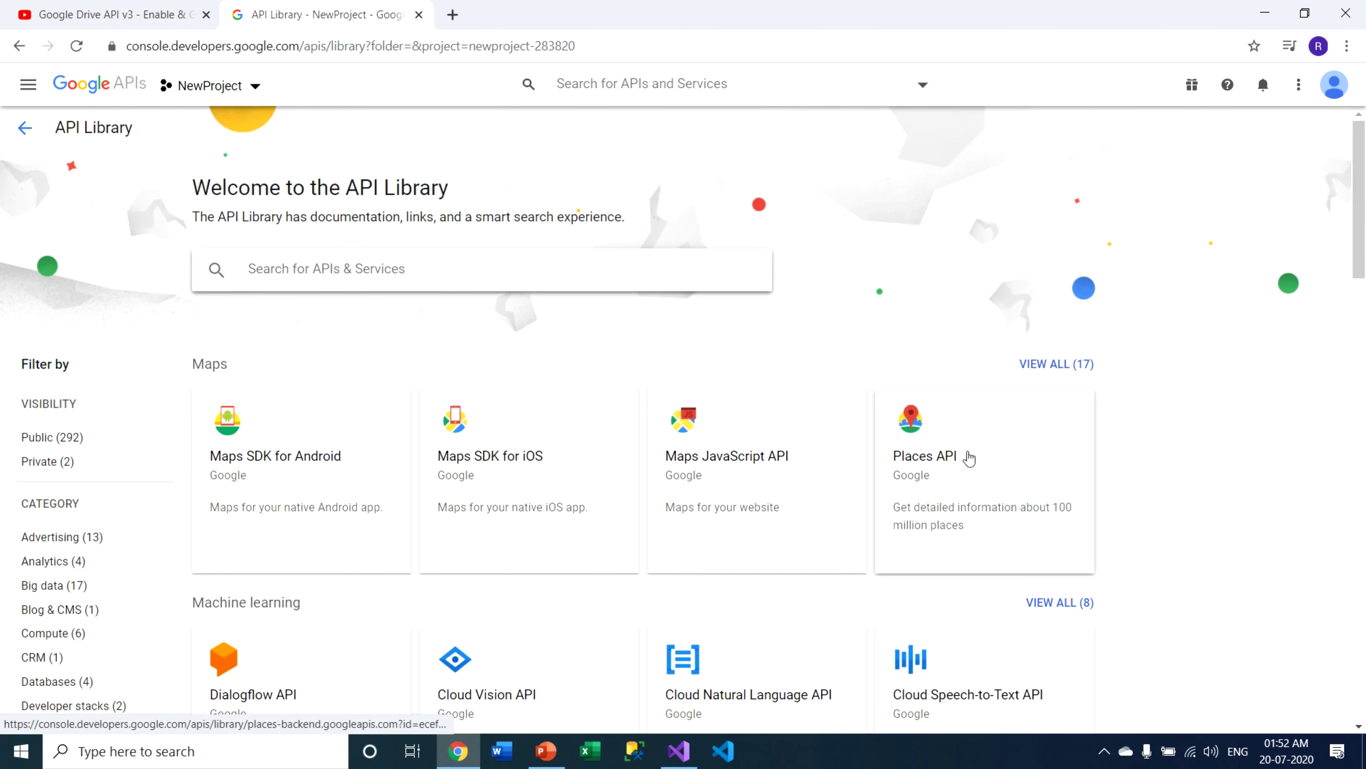
{"action": "scroll", "coordinate": [1183, 418], "scroll_direction": "down", "scroll_amount": 5}
{"action": "scroll", "coordinate": [1183, 420], "scroll_direction": "down", "scroll_amount": 1}
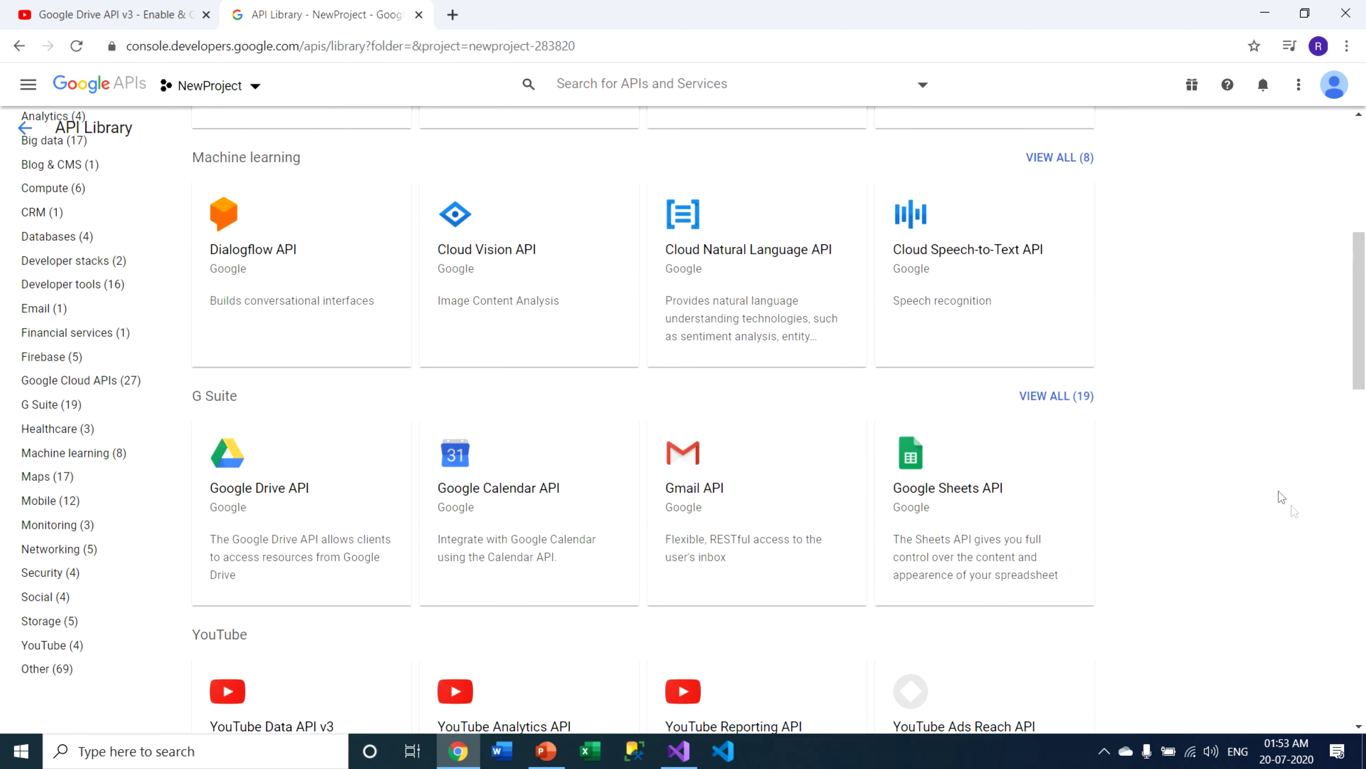
{"action": "left_click", "coordinate": [723, 506]}
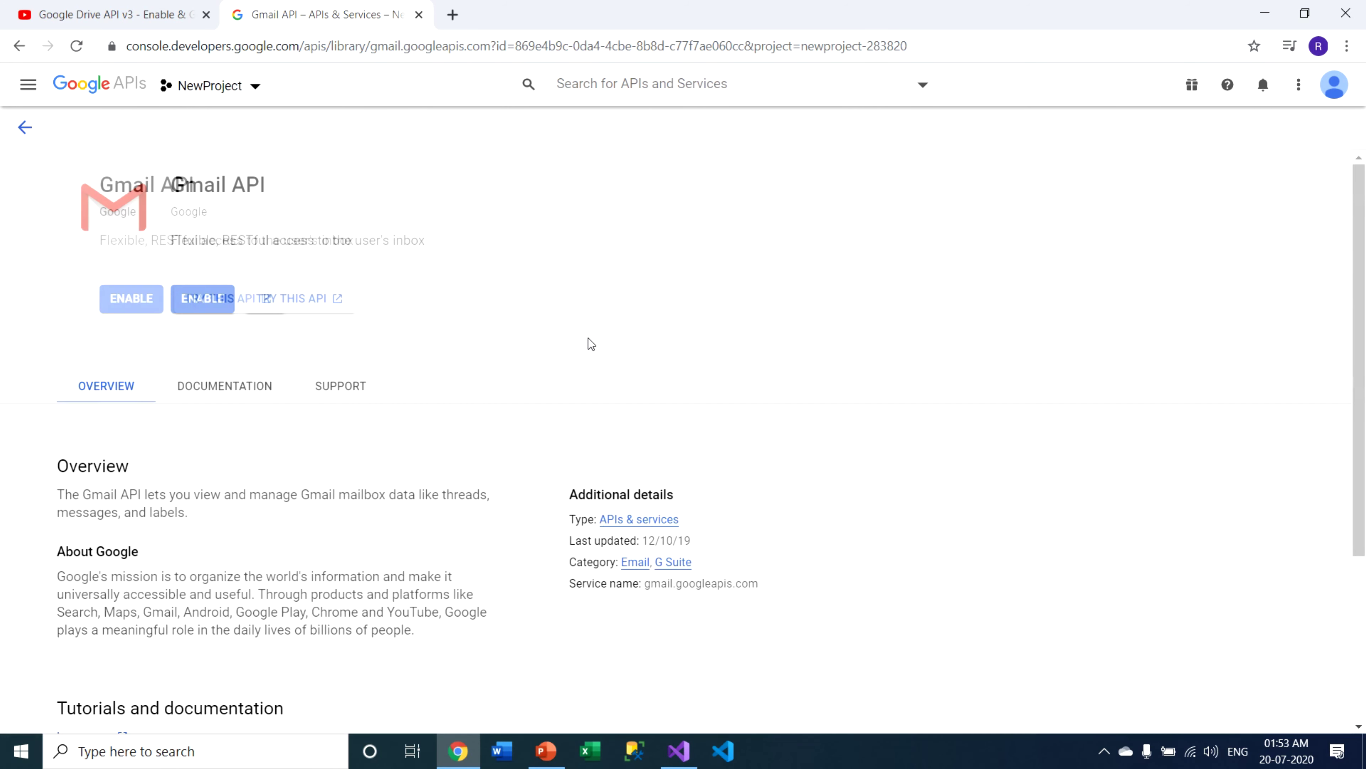
{"action": "left_click", "coordinate": [214, 305]}
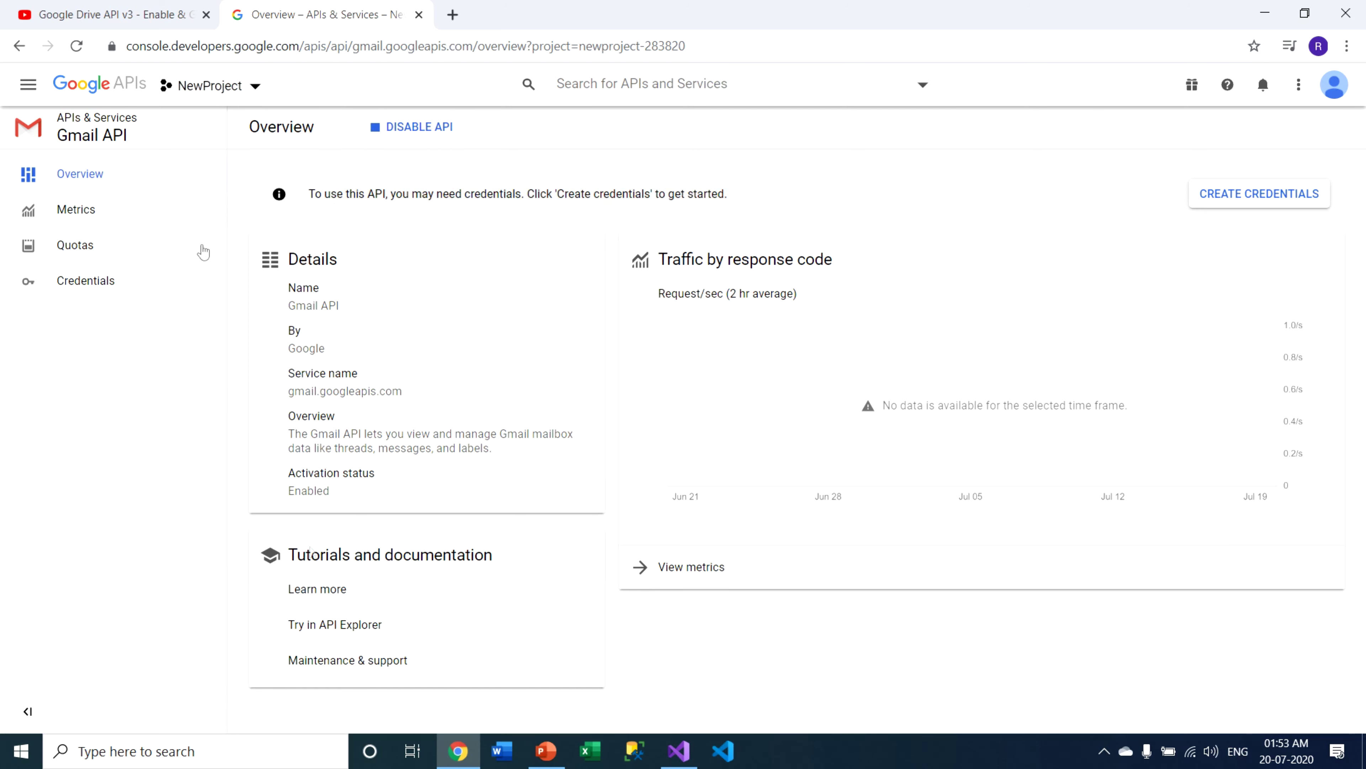
Step: Return to the API Library and enable the Google Drive API for NewProject
{"action": "key", "text": "alt+Left"}
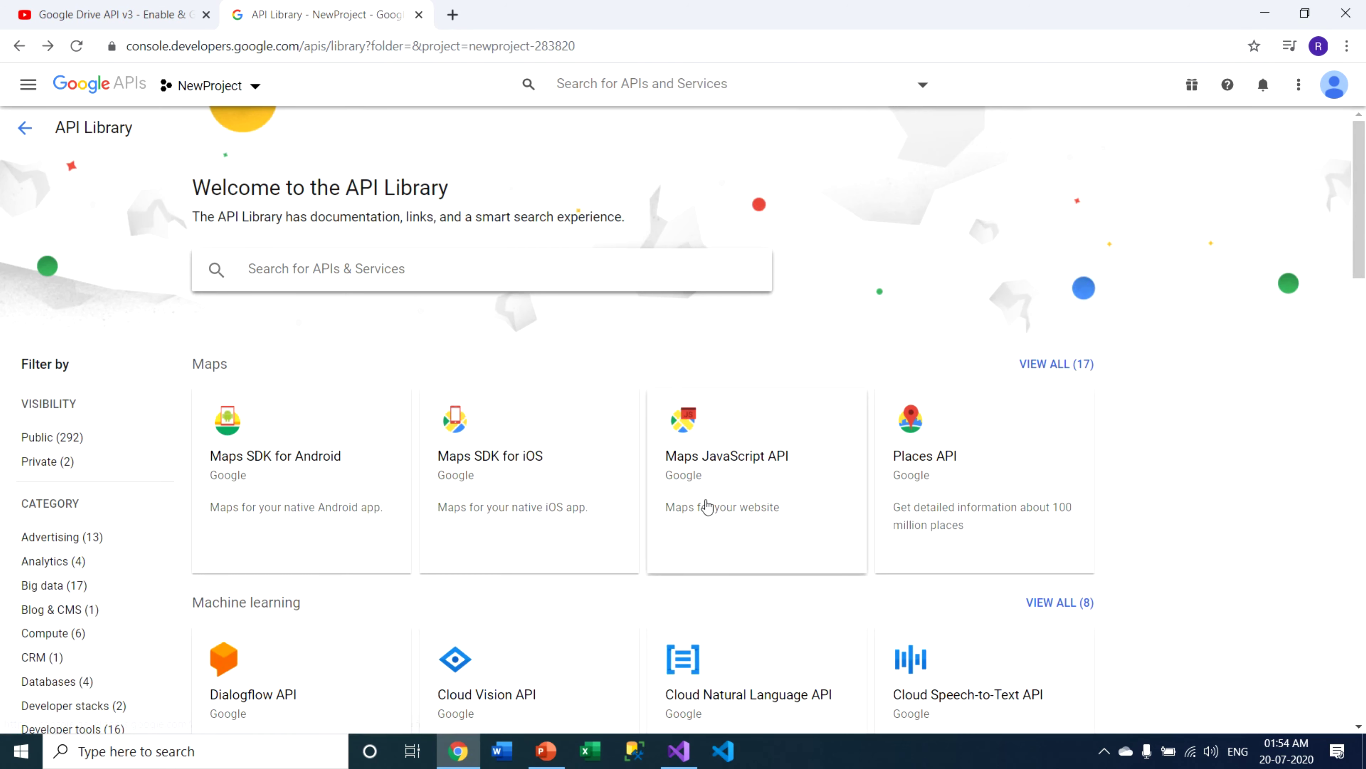
{"action": "scroll", "coordinate": [705, 506], "scroll_direction": "down", "scroll_amount": 6}
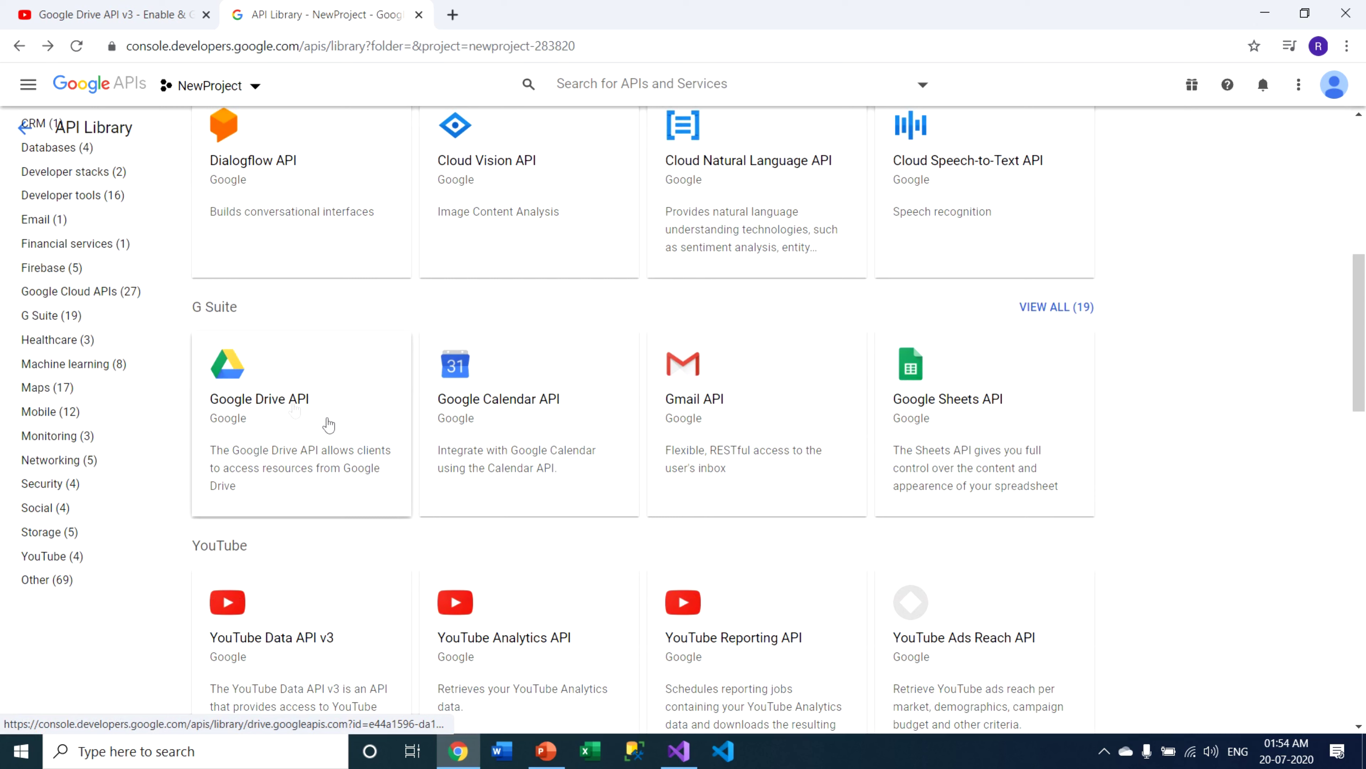
{"action": "left_click", "coordinate": [295, 415]}
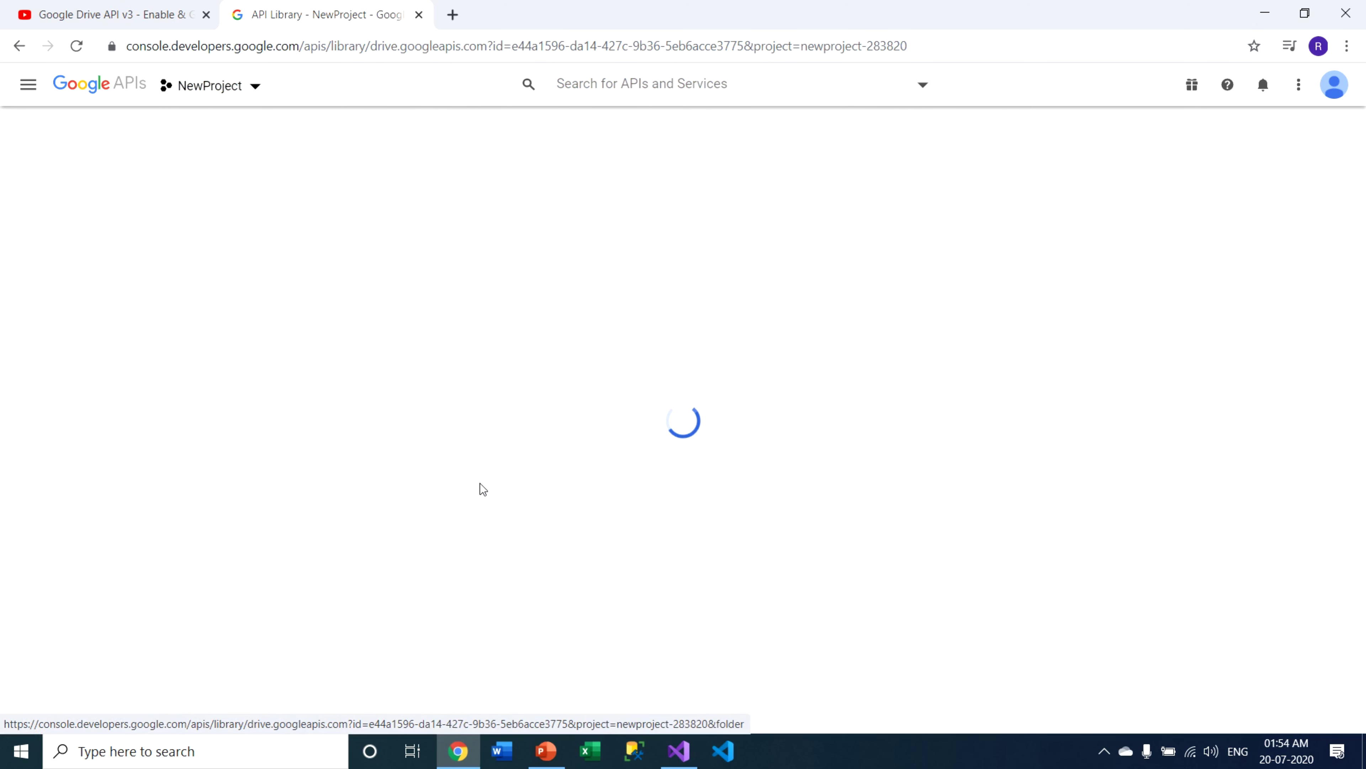
{"action": "left_click", "coordinate": [216, 310]}
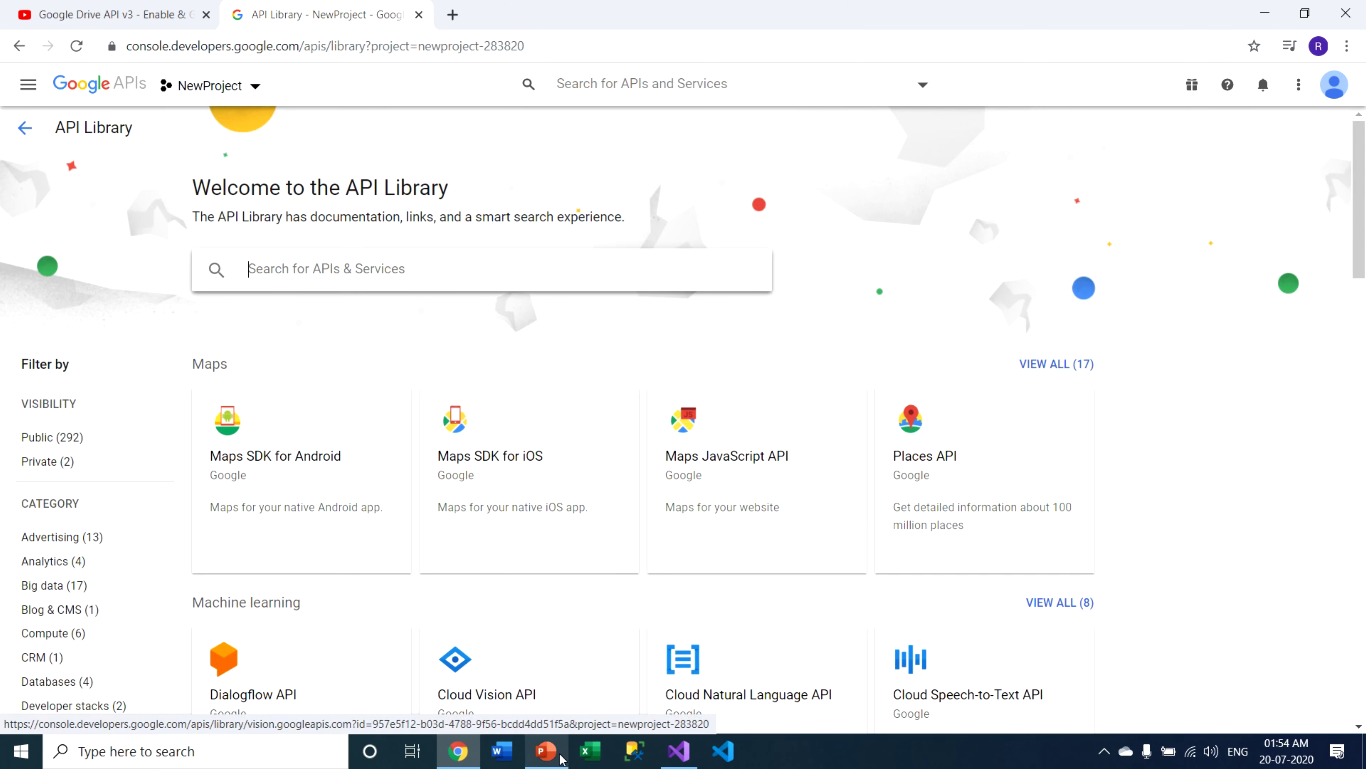
Step: Switch to PowerPoint and resume the slideshow from the slide on enabling APIs
{"action": "left_click", "coordinate": [545, 750]}
{"action": "key", "text": "shift+F5"}
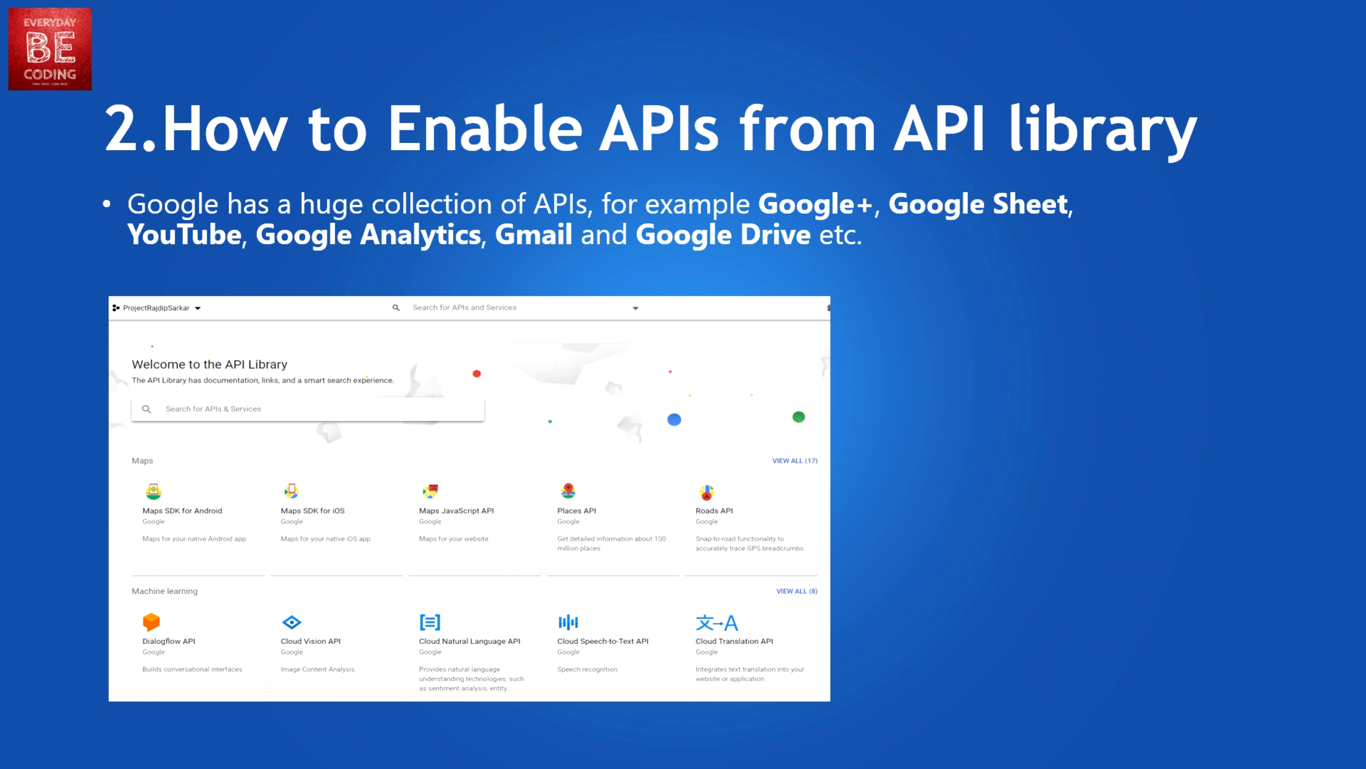
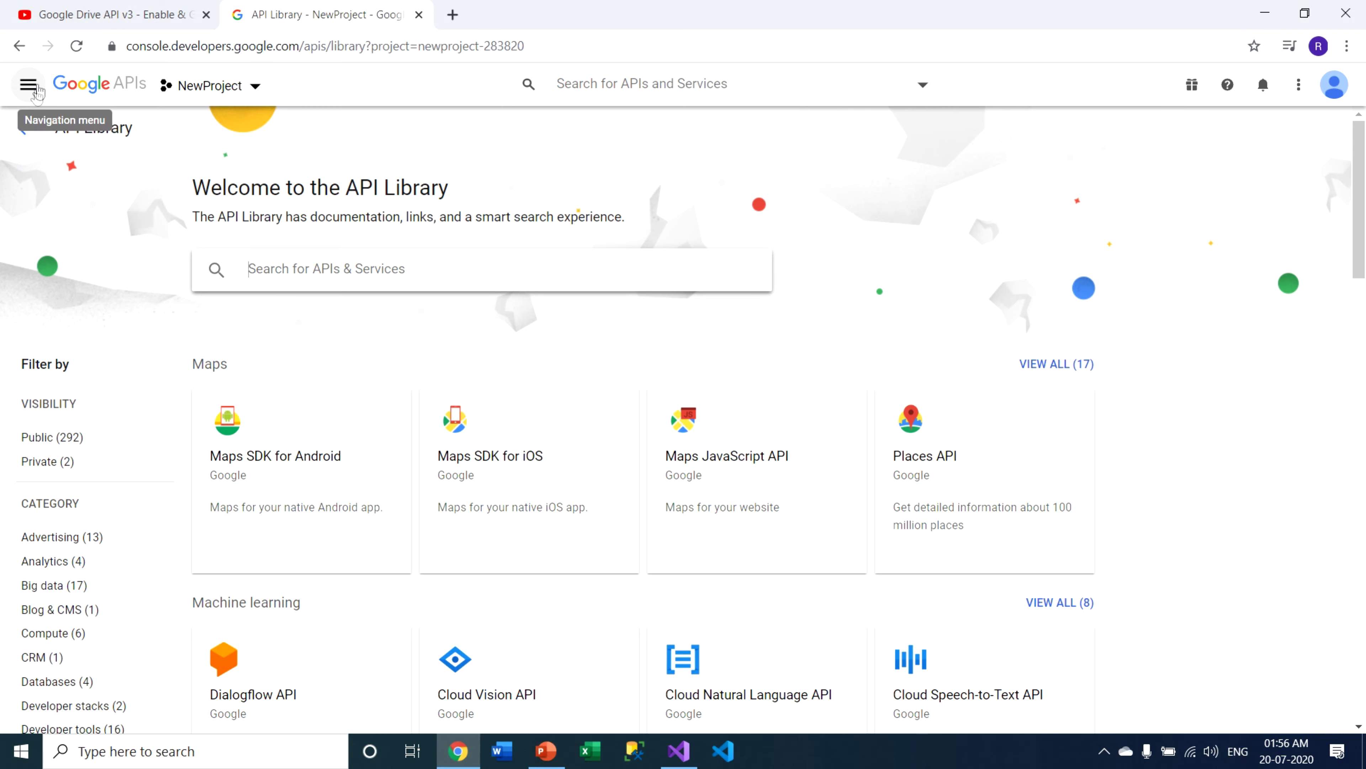
Step: Open NewProject's OAuth consent screen page in Chrome and read the introduction about registering one app per project
{"action": "mouse_move", "coordinate": [70, 155]}
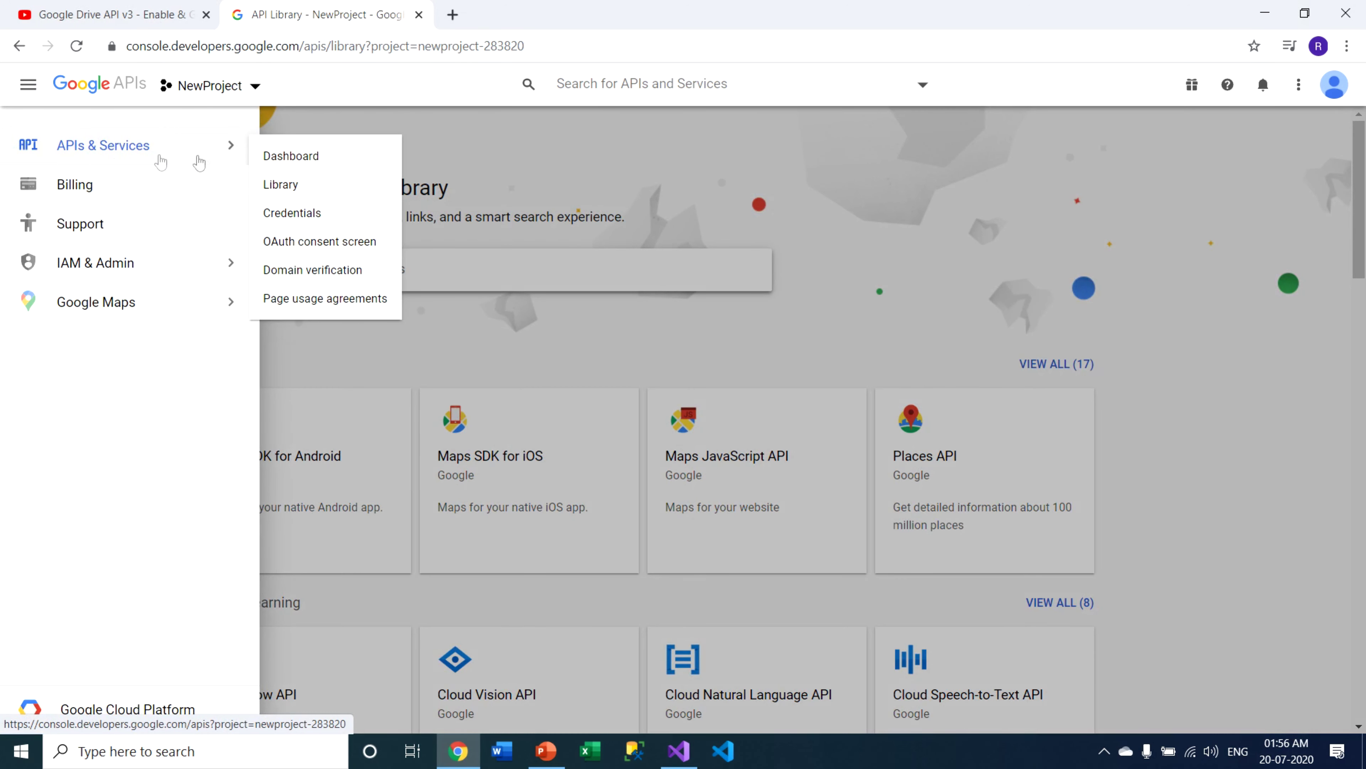
{"action": "left_click", "coordinate": [311, 167]}
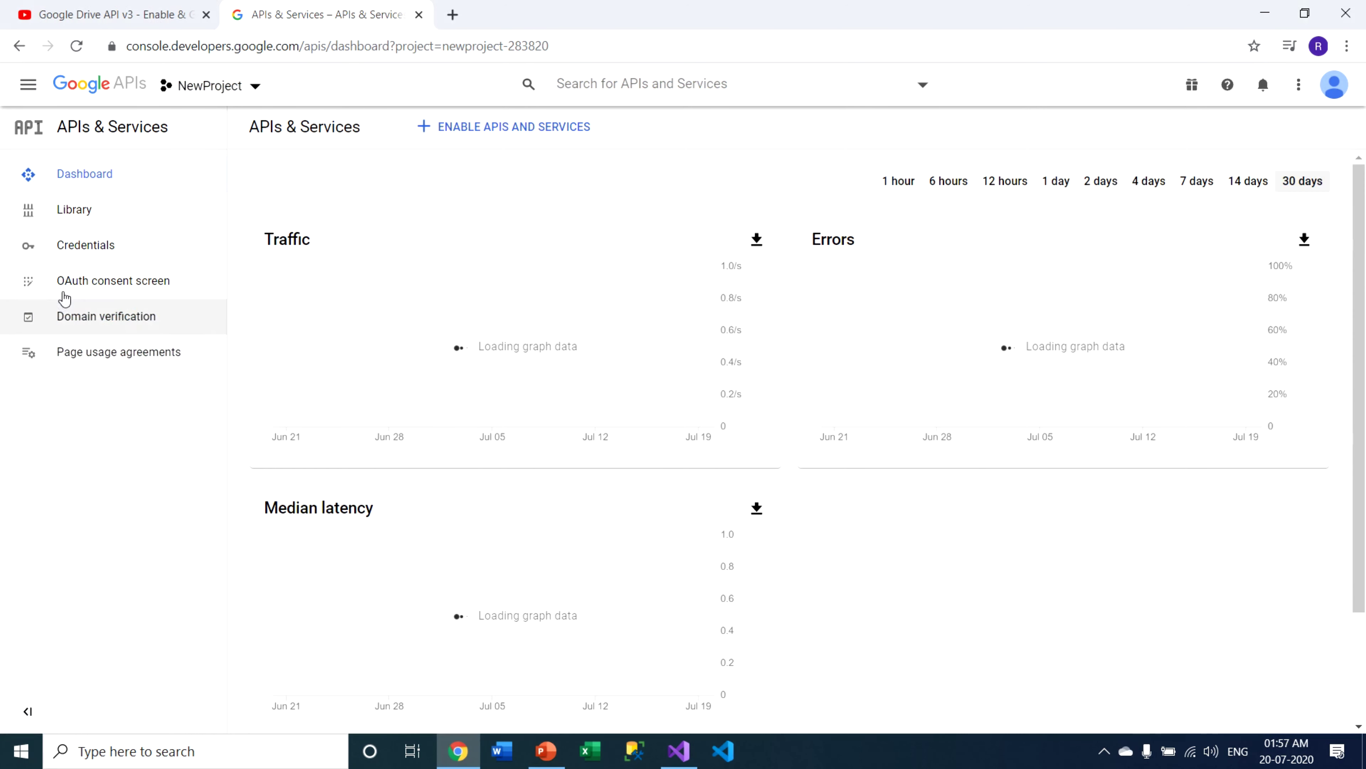
{"action": "left_click", "coordinate": [131, 296]}
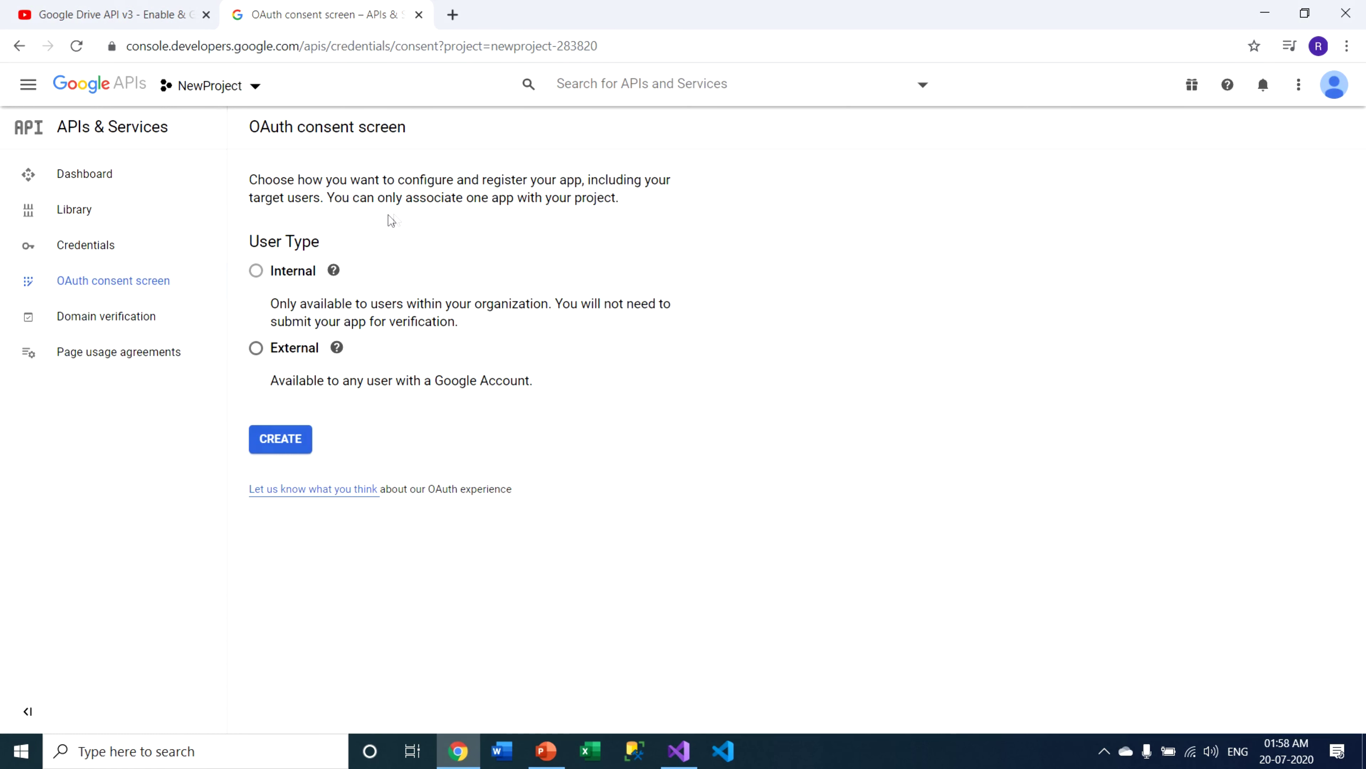
{"action": "left_click_drag", "start_coordinate": [467, 207], "coordinate": [620, 211]}
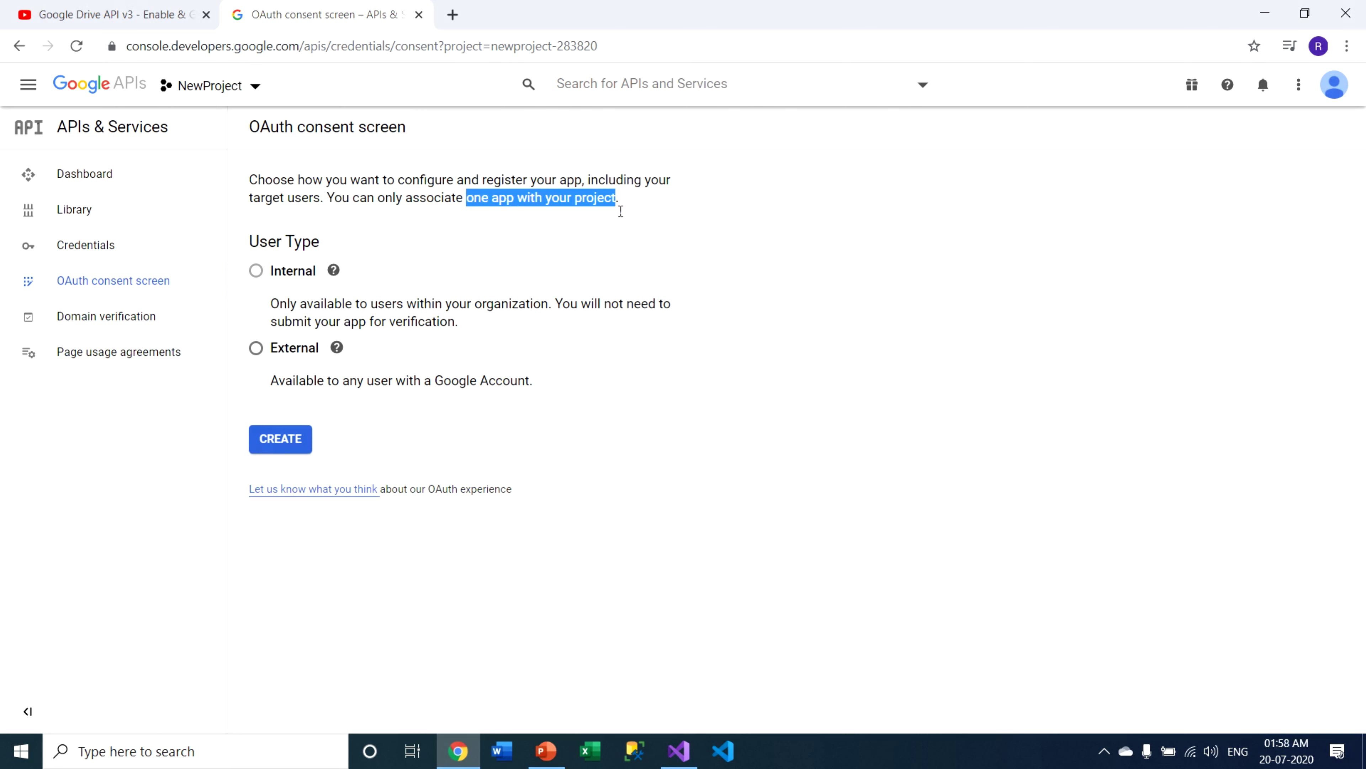
{"action": "left_click", "coordinate": [577, 237]}
{"action": "left_click_drag", "start_coordinate": [259, 135], "coordinate": [407, 132]}
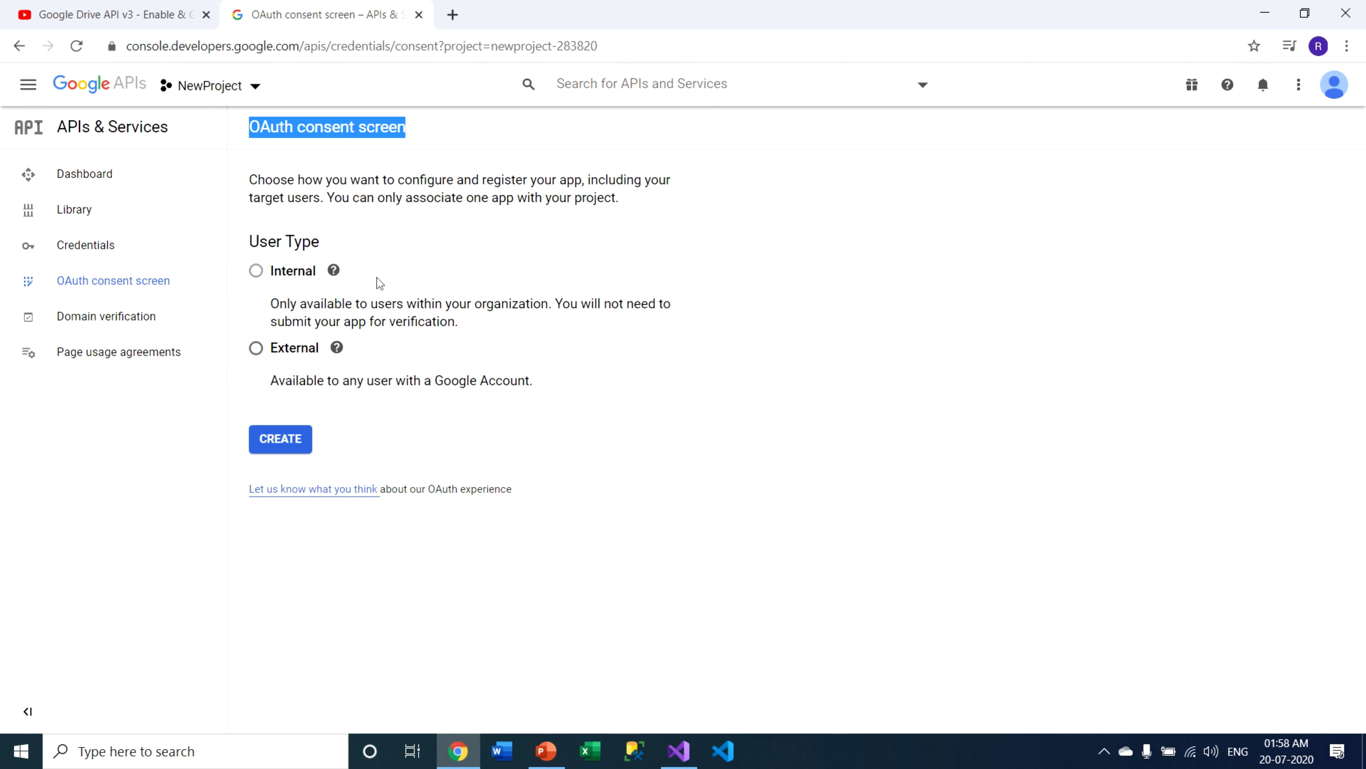
{"action": "left_click", "coordinate": [423, 263]}
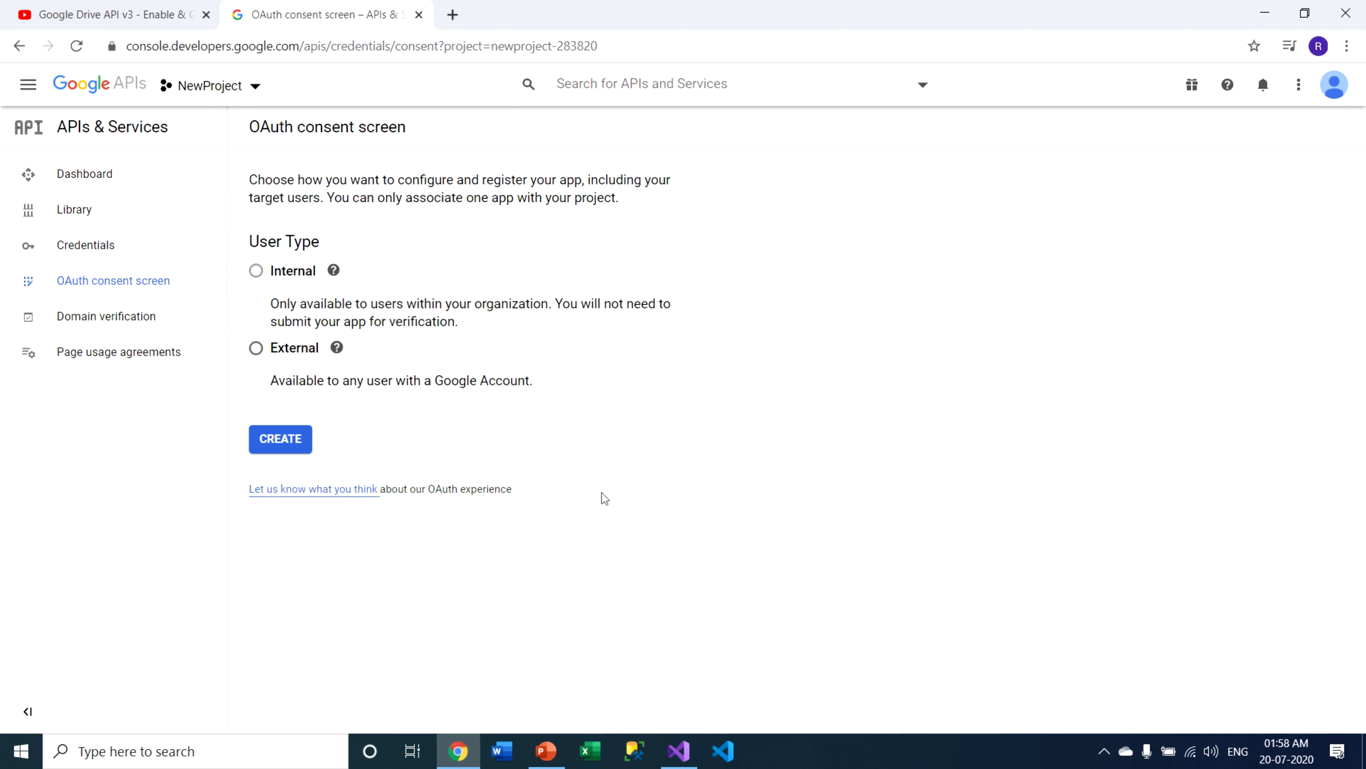
Step: Create the OAuth consent screen with the External user type
{"action": "left_click_drag", "start_coordinate": [247, 242], "coordinate": [344, 245]}
{"action": "left_click", "coordinate": [251, 278]}
{"action": "left_click", "coordinate": [257, 348]}
{"action": "left_click", "coordinate": [305, 447]}
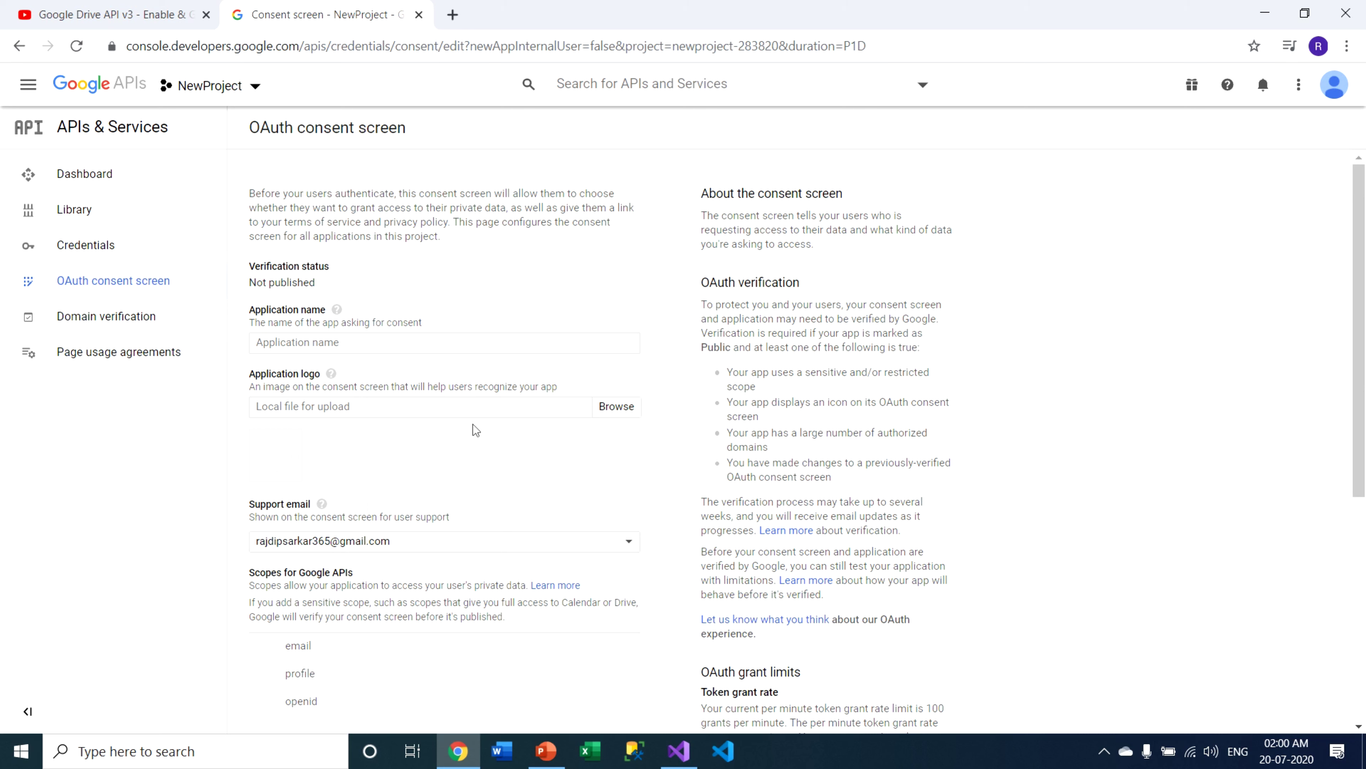
Step: Enter DemoApp as the application name on the OAuth consent screen form and check which Google account is signed in
{"action": "left_click", "coordinate": [291, 350]}
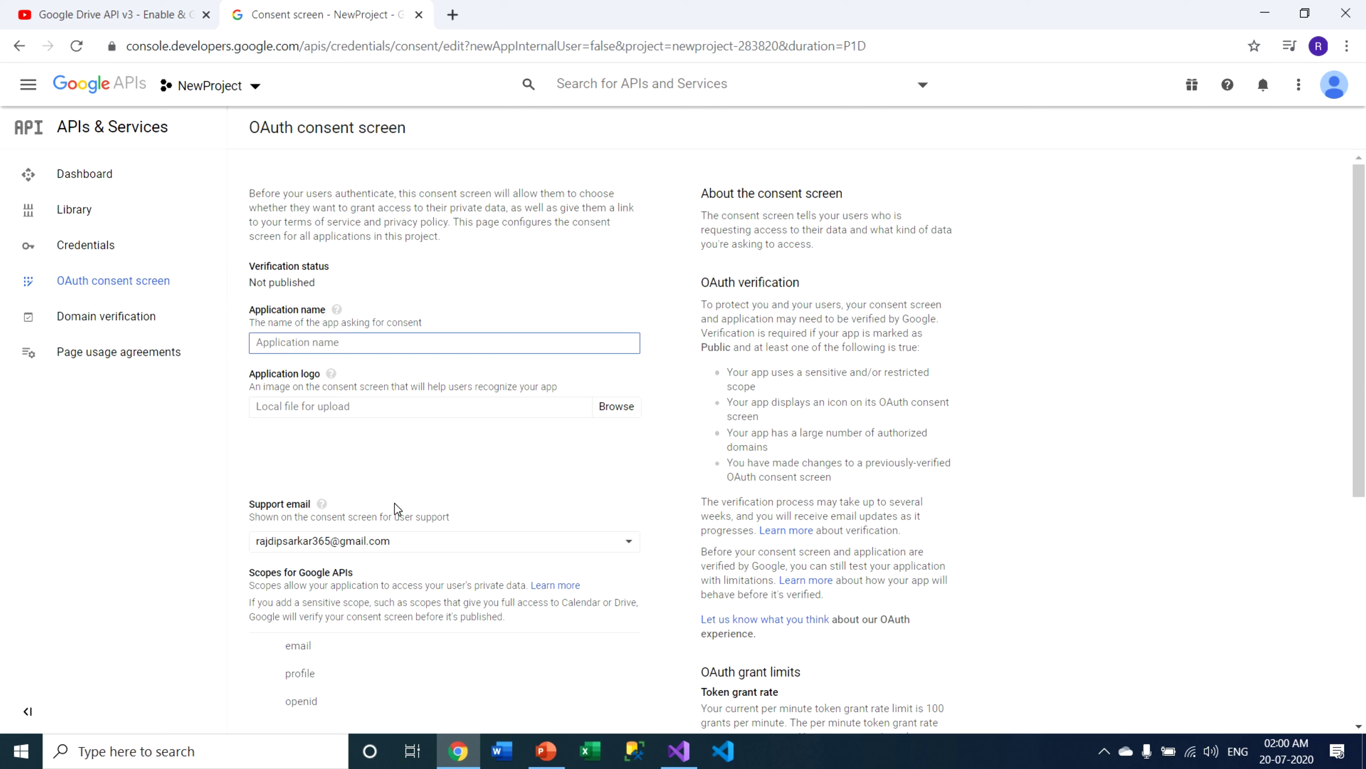
{"action": "type", "text": "DemoApp"}
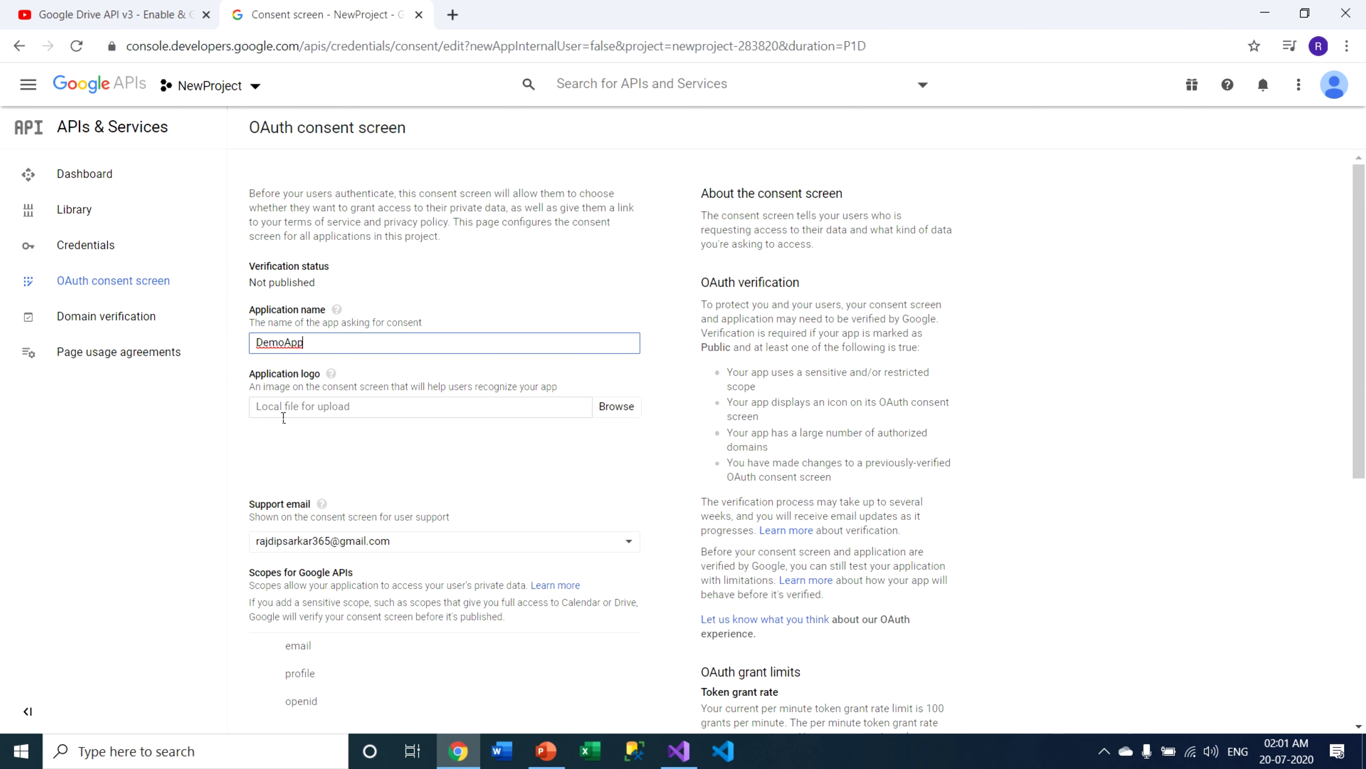
{"action": "scroll", "coordinate": [398, 468], "scroll_direction": "down", "scroll_amount": 2}
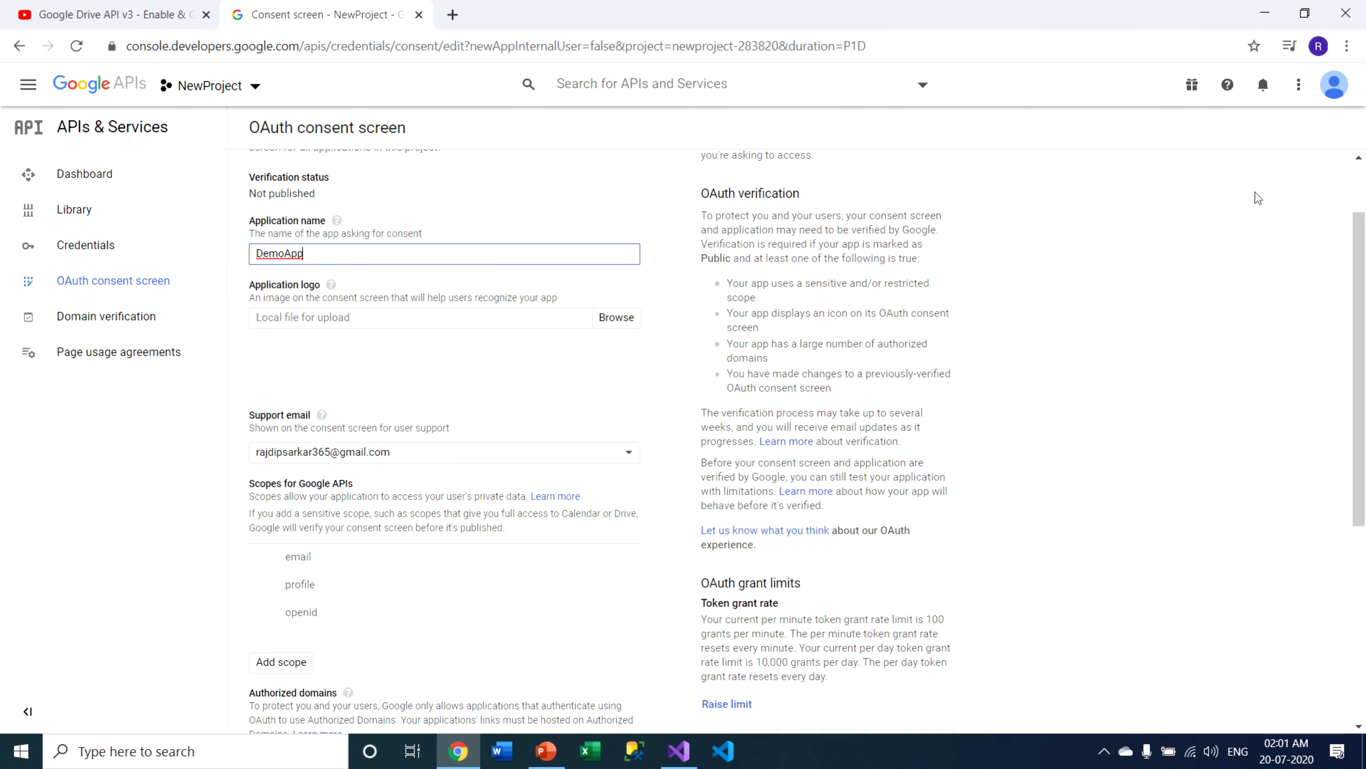
{"action": "left_click", "coordinate": [1334, 85]}
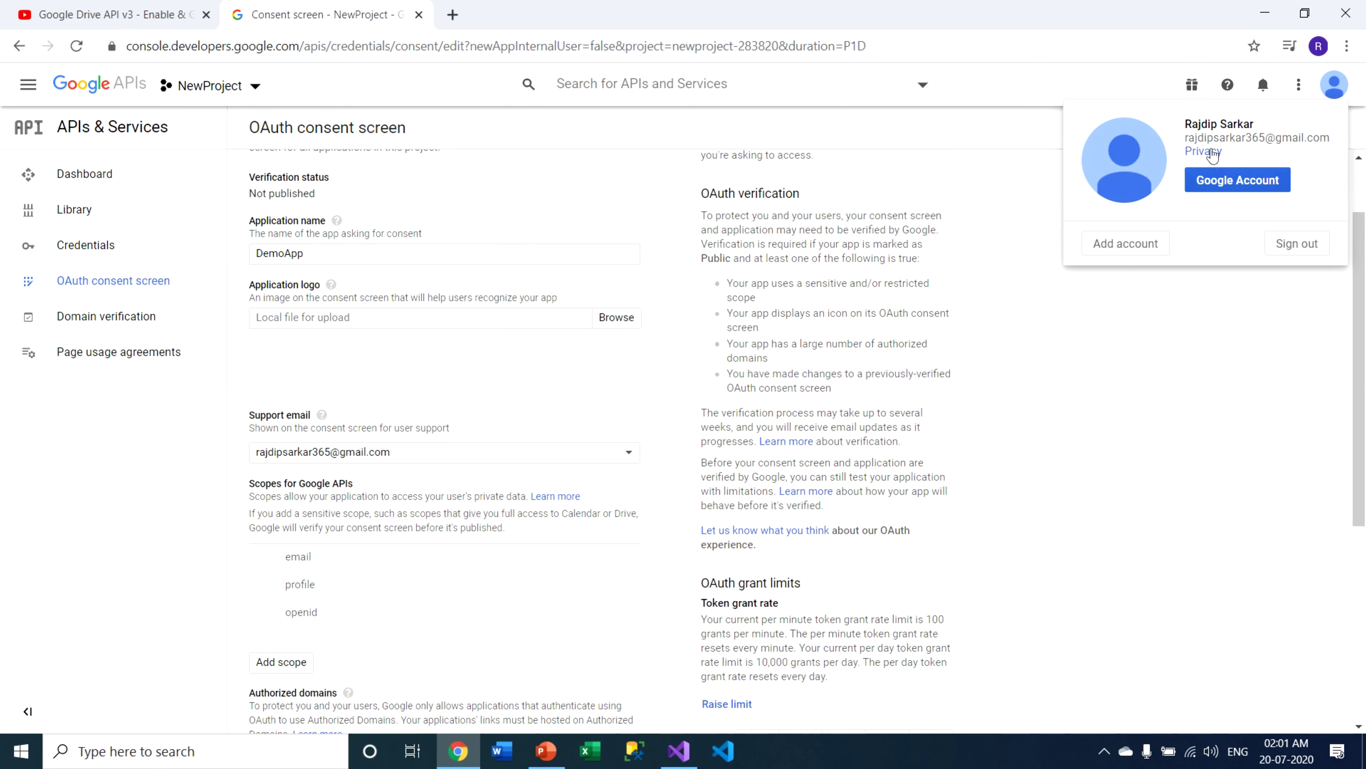
{"action": "left_click", "coordinate": [1043, 388]}
Step: Examine the scopes available for the enabled APIs and leave the scope selection without adding any
{"action": "scroll", "coordinate": [605, 435], "scroll_direction": "down", "scroll_amount": 3}
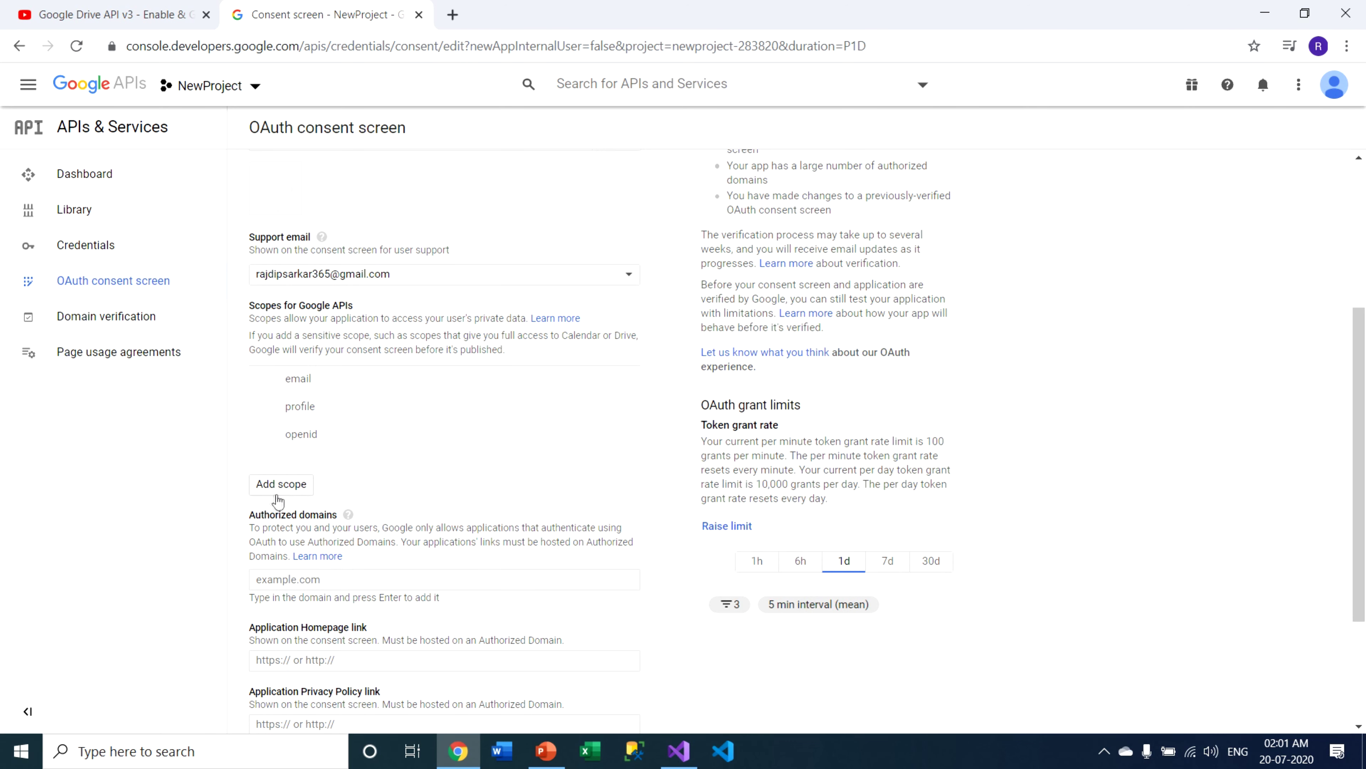
{"action": "left_click", "coordinate": [295, 495]}
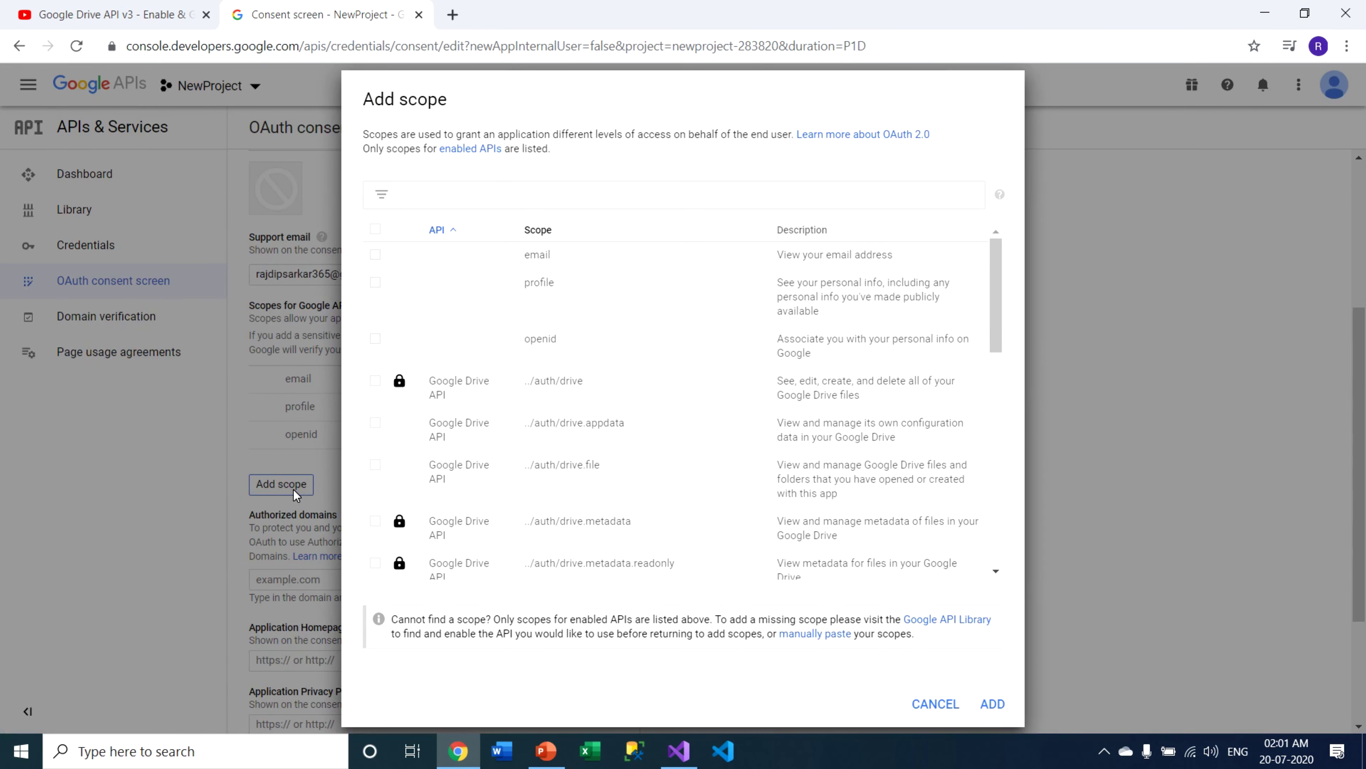
{"action": "left_click_drag", "start_coordinate": [997, 299], "coordinate": [1021, 283]}
{"action": "mouse_move", "coordinate": [997, 344]}
{"action": "left_mouse_down"}
{"action": "mouse_move", "coordinate": [997, 576]}
{"action": "mouse_move", "coordinate": [997, 344]}
{"action": "left_mouse_up"}
{"action": "scroll", "coordinate": [884, 483], "scroll_direction": "down", "scroll_amount": 2}
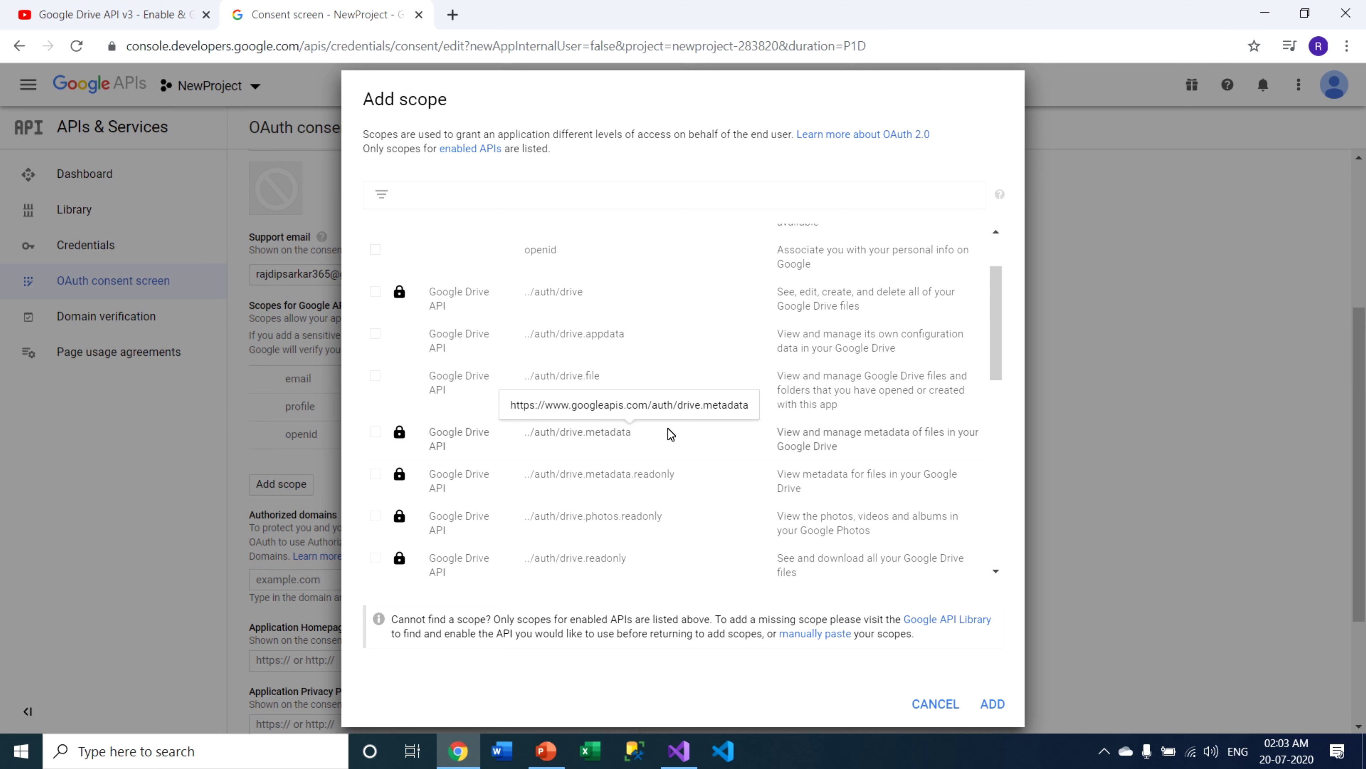
{"action": "left_click", "coordinate": [936, 704]}
Step: Review the authorized domains explanation and the application link fields of the OAuth consent screen form
{"action": "scroll", "coordinate": [556, 450], "scroll_direction": "down", "scroll_amount": 2}
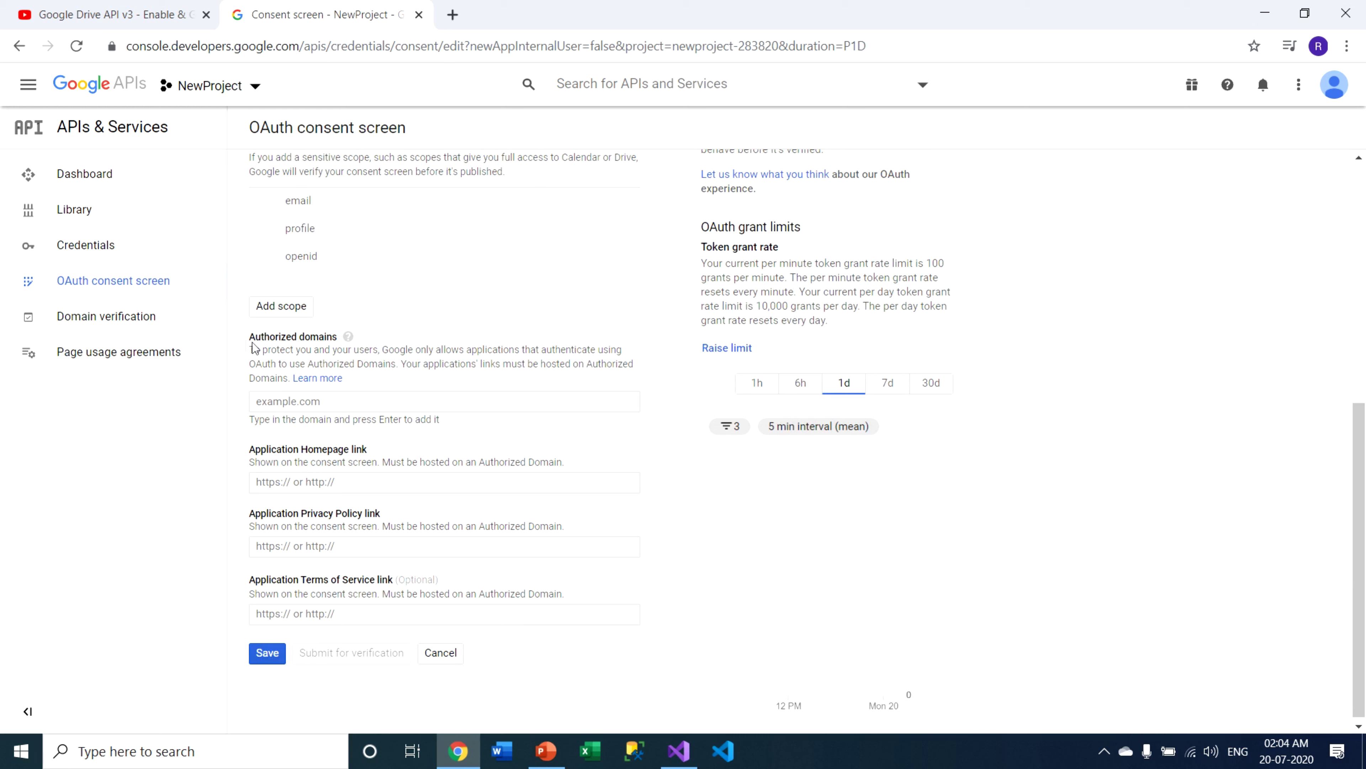
{"action": "left_click_drag", "start_coordinate": [248, 335], "coordinate": [337, 349]}
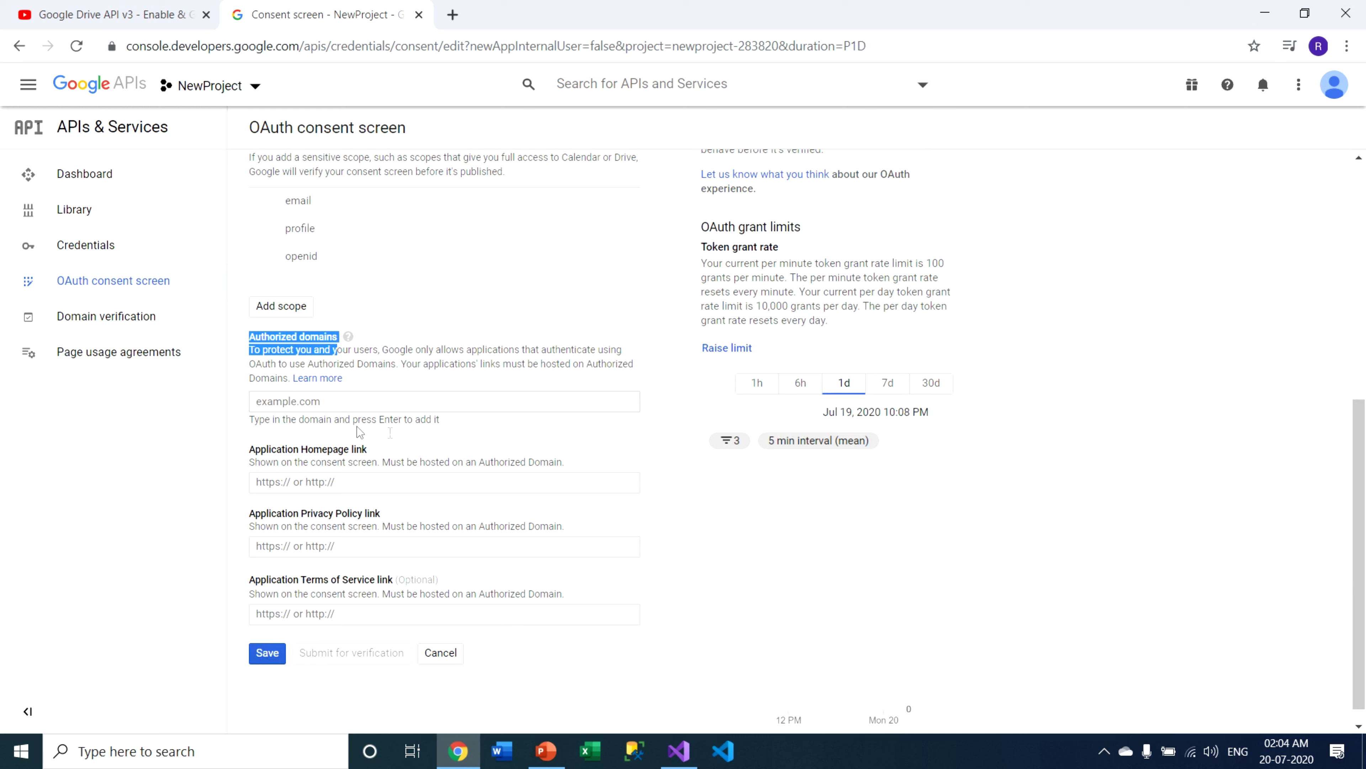
{"action": "left_click", "coordinate": [291, 405]}
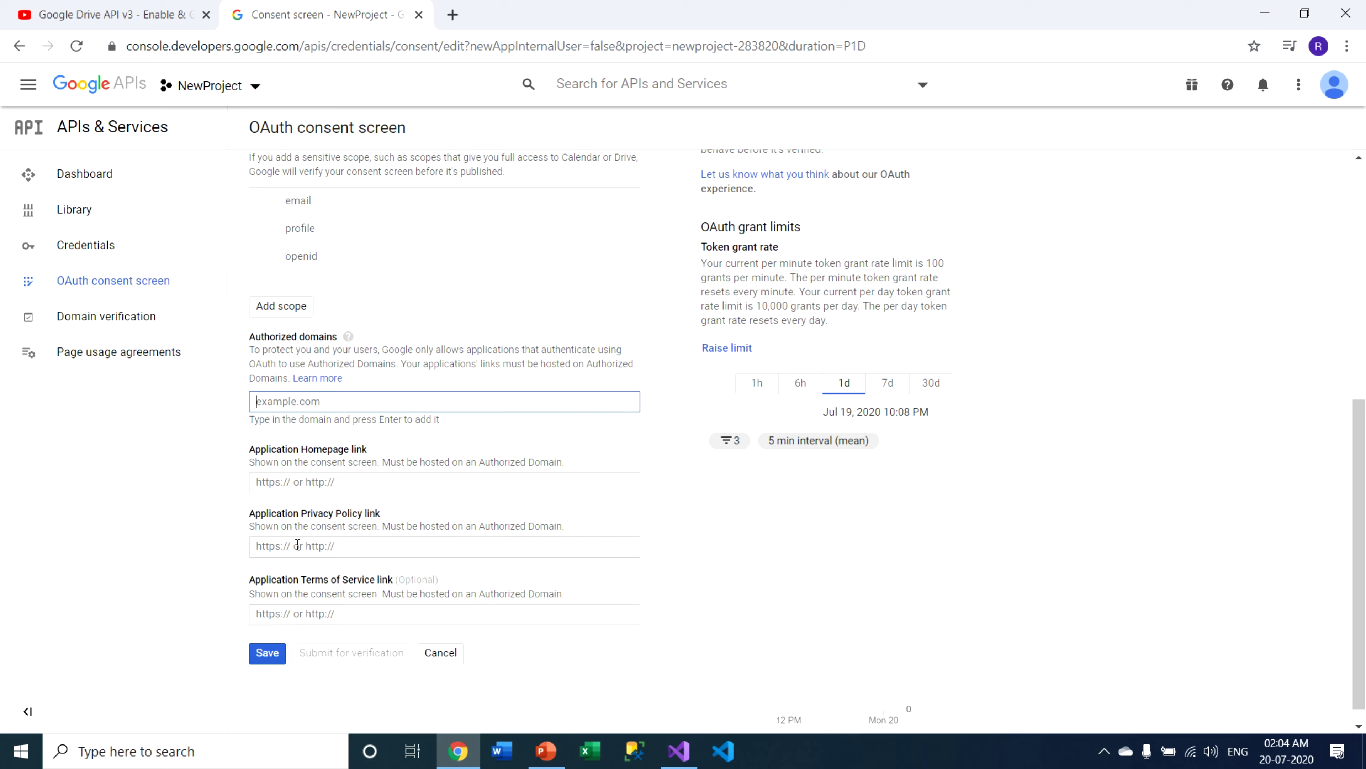
{"action": "scroll", "coordinate": [1011, 302], "scroll_direction": "up", "scroll_amount": 5}
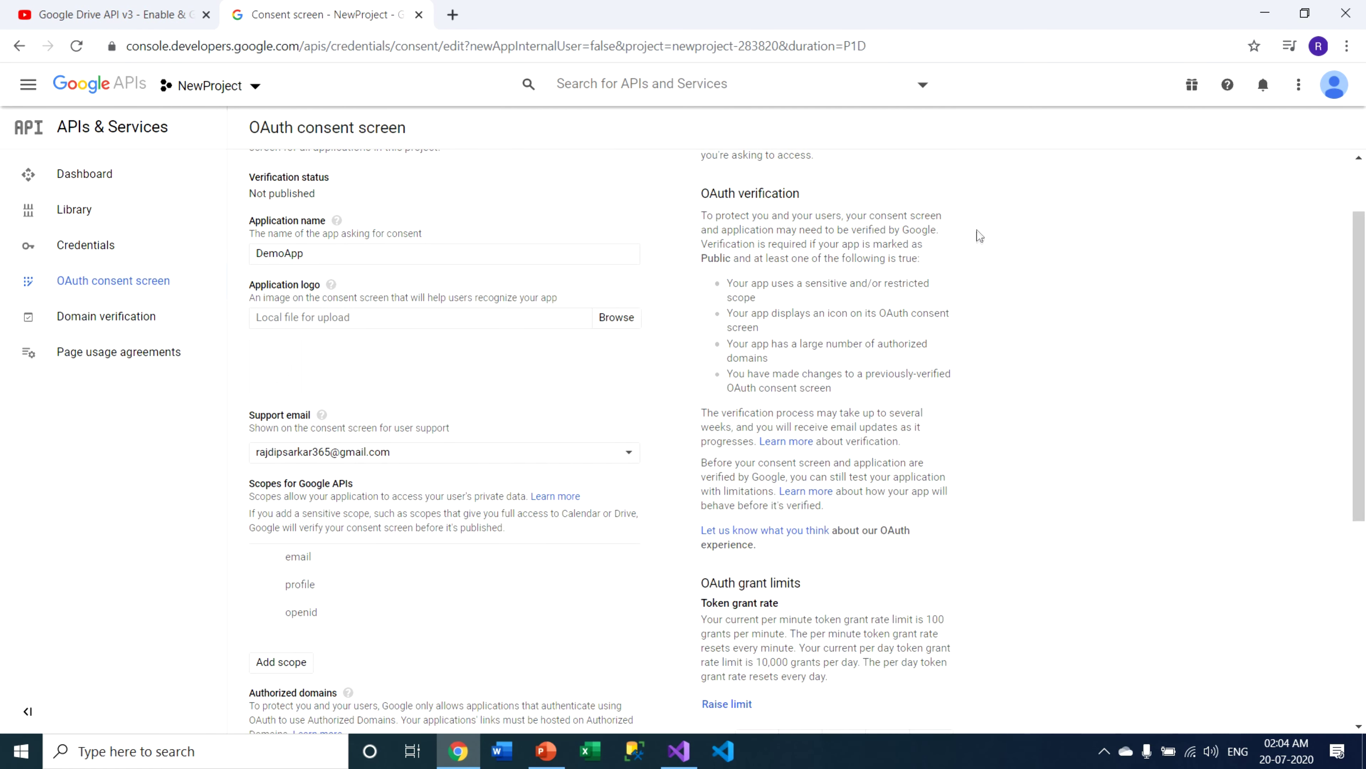
{"action": "scroll", "coordinate": [979, 236], "scroll_direction": "up", "scroll_amount": 2}
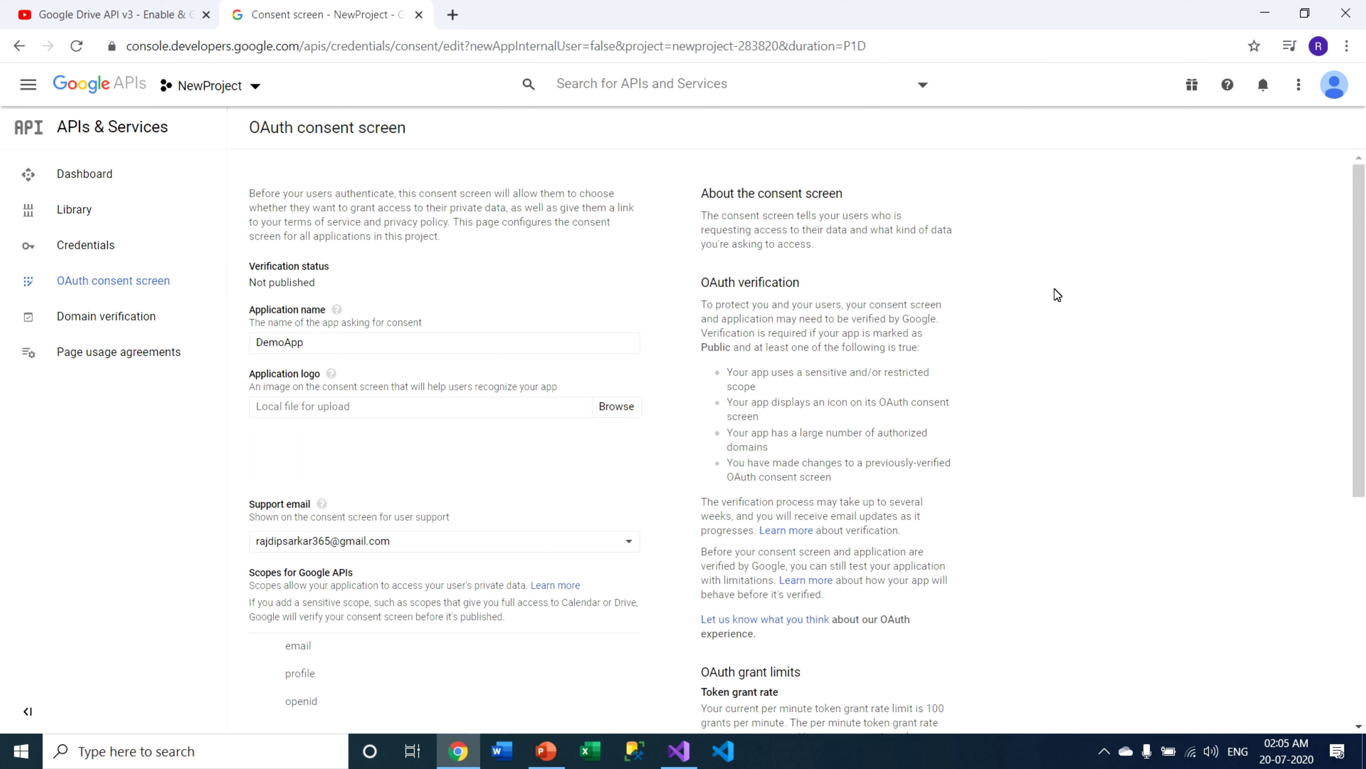
Step: Switch to PowerPoint and go through the OAuth Developer Verification bullet on the consent screen slide, highlighting its key phrases
{"action": "left_click", "coordinate": [546, 750]}
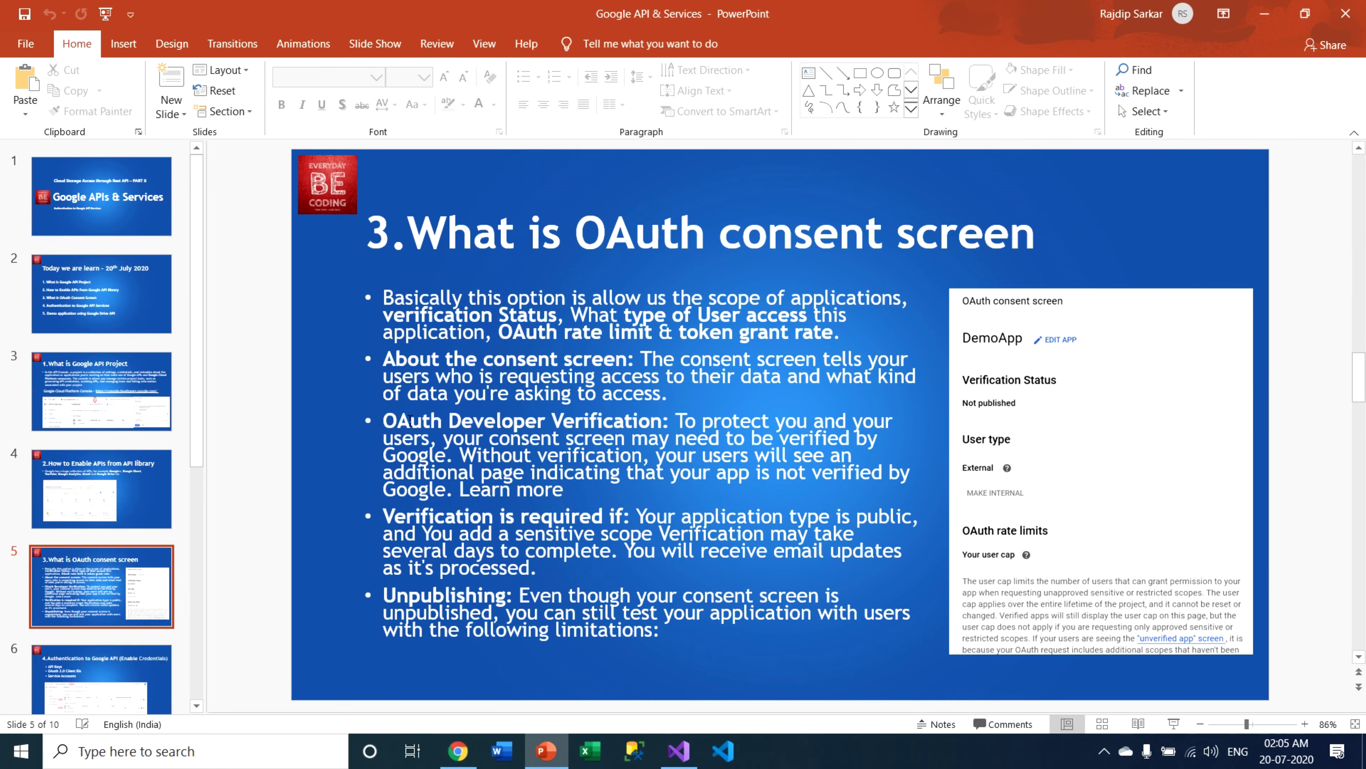
{"action": "left_click_drag", "start_coordinate": [384, 423], "coordinate": [663, 424]}
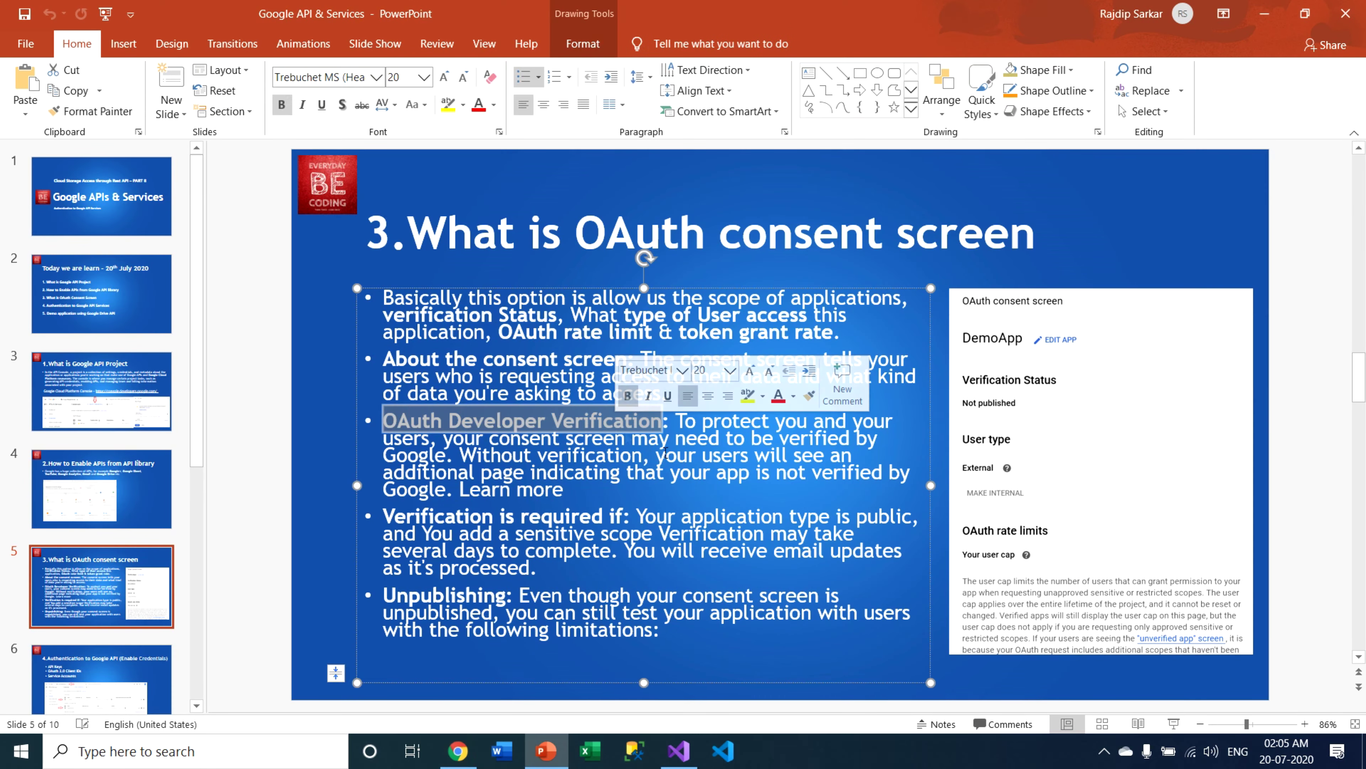
{"action": "left_click", "coordinate": [774, 438]}
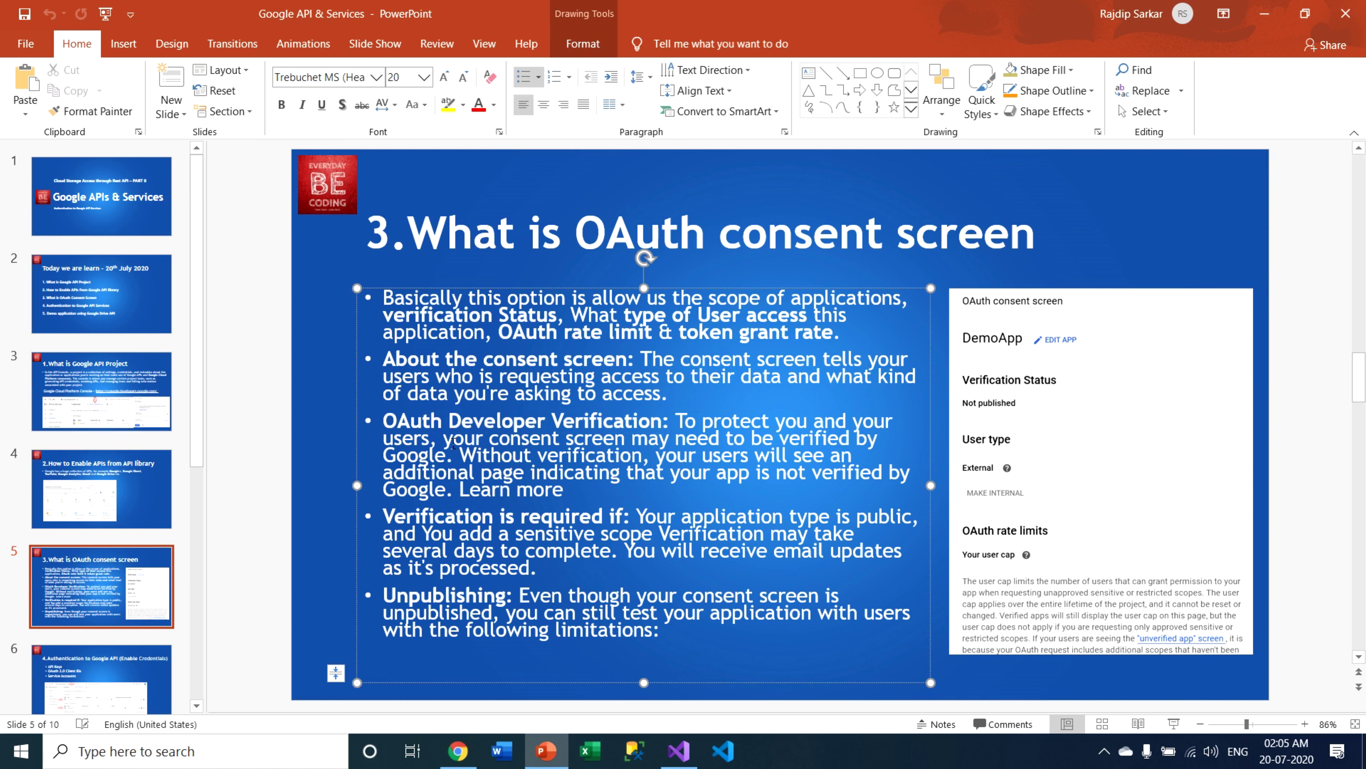
{"action": "left_click_drag", "start_coordinate": [443, 440], "coordinate": [484, 457]}
{"action": "left_click", "coordinate": [586, 455]}
{"action": "left_click_drag", "start_coordinate": [461, 456], "coordinate": [656, 461]}
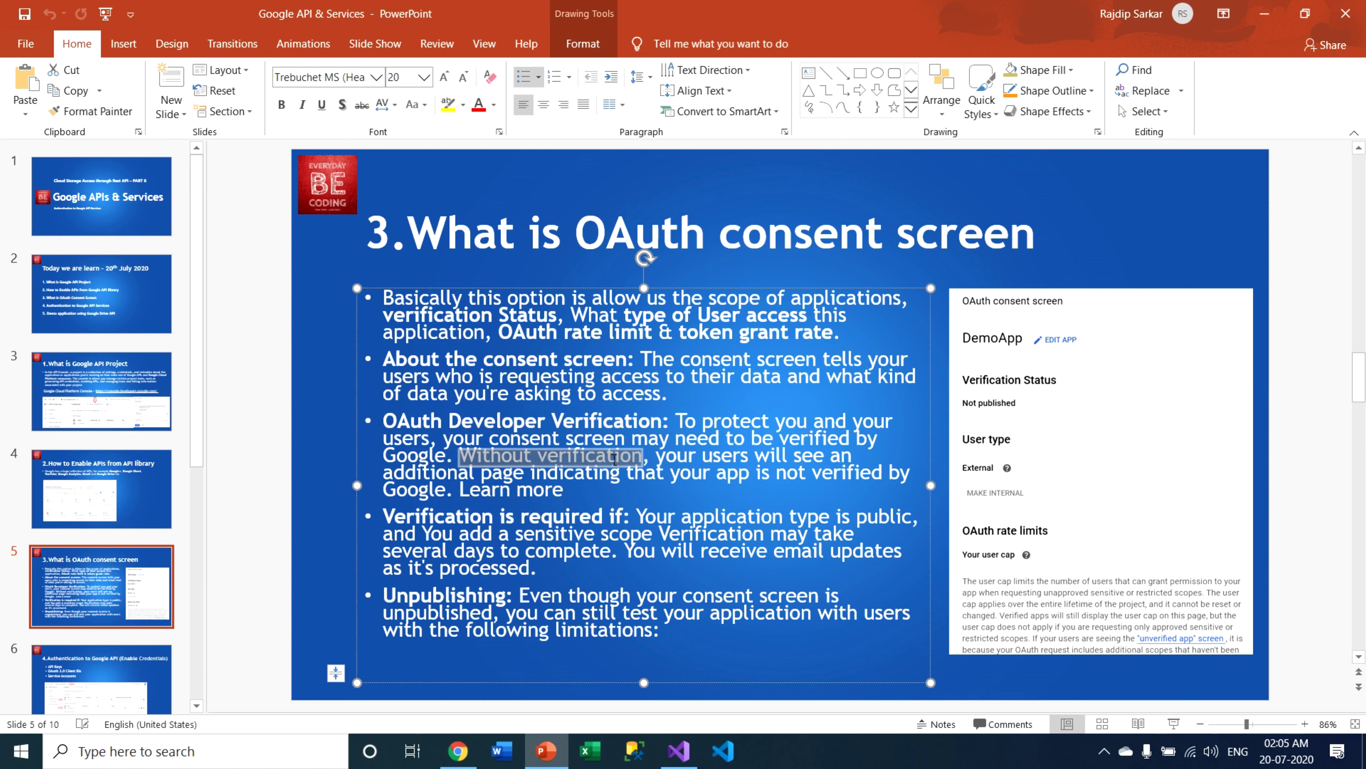
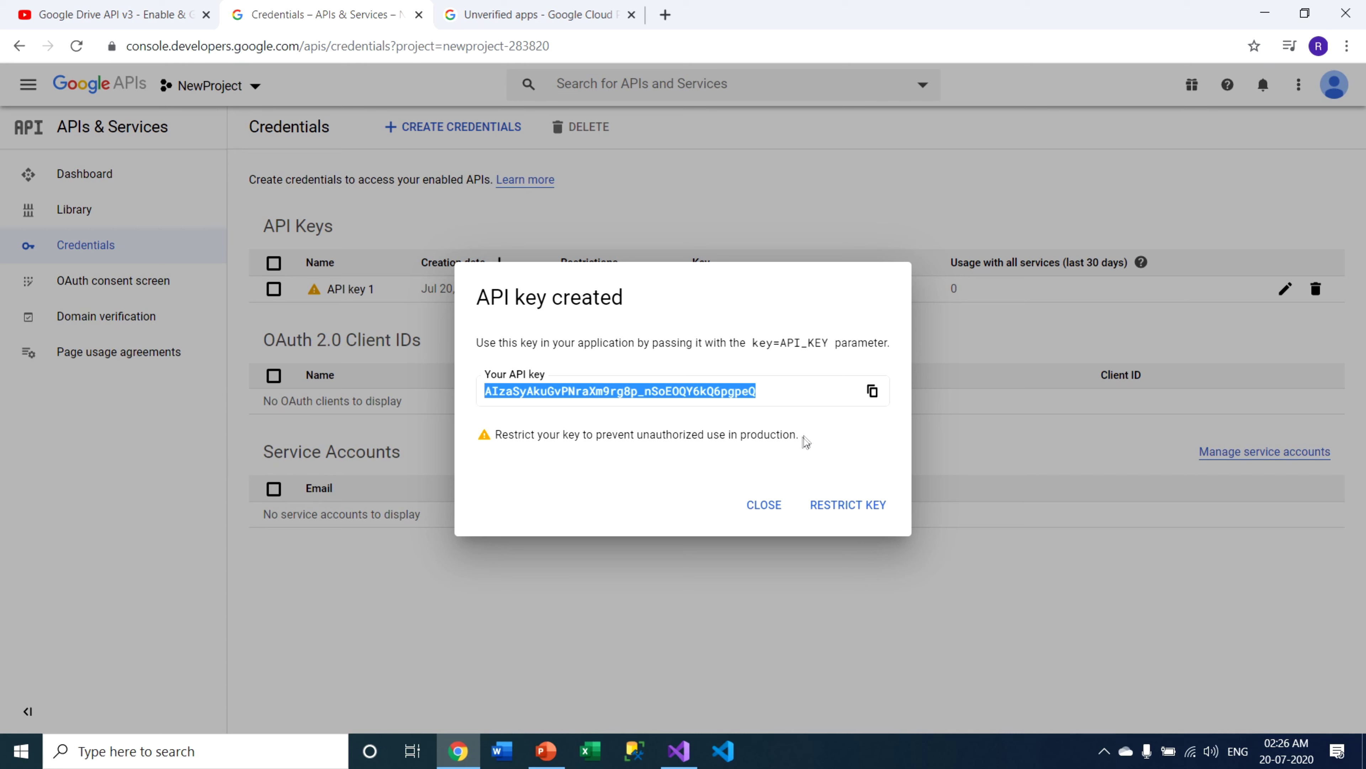
Step: Open the restriction settings of the newly created API key and read the explanation of application restrictions
{"action": "left_click", "coordinate": [857, 514]}
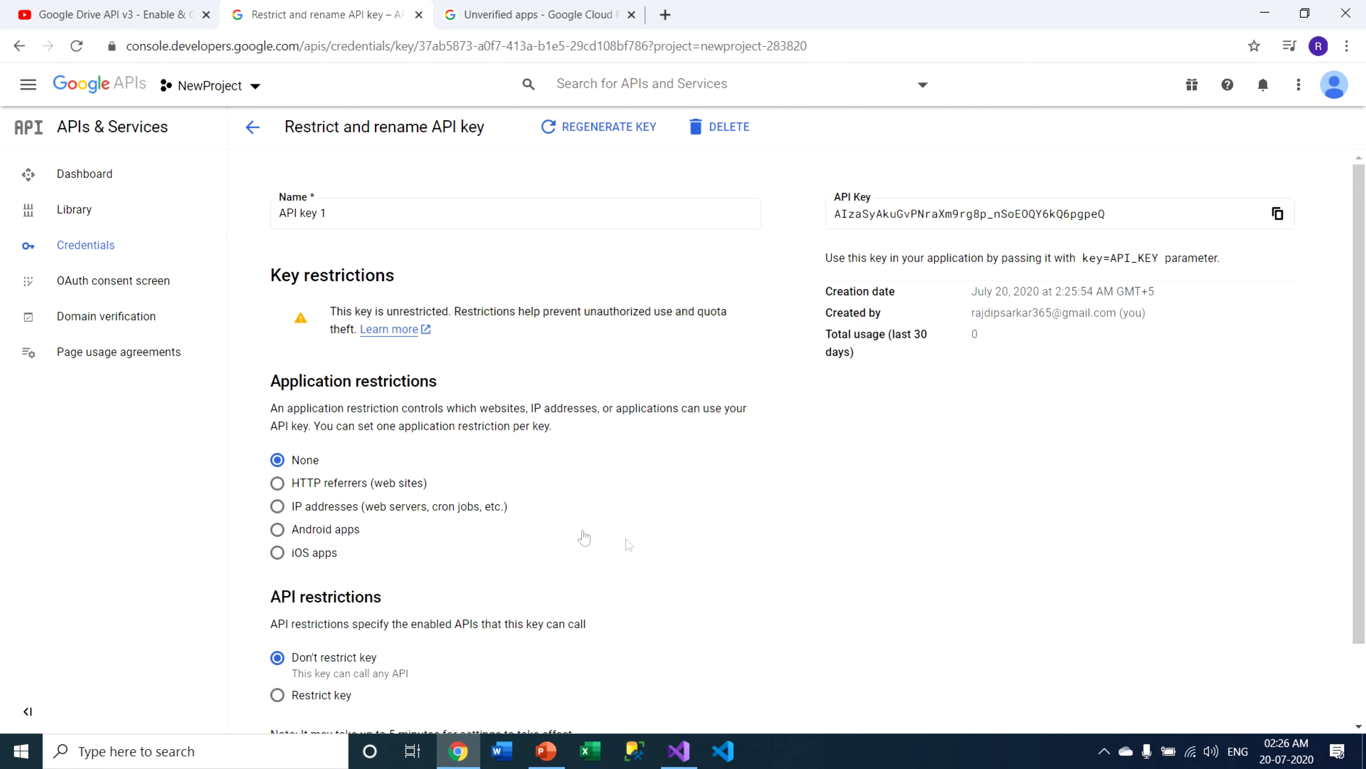
{"action": "left_click_drag", "start_coordinate": [278, 383], "coordinate": [463, 380]}
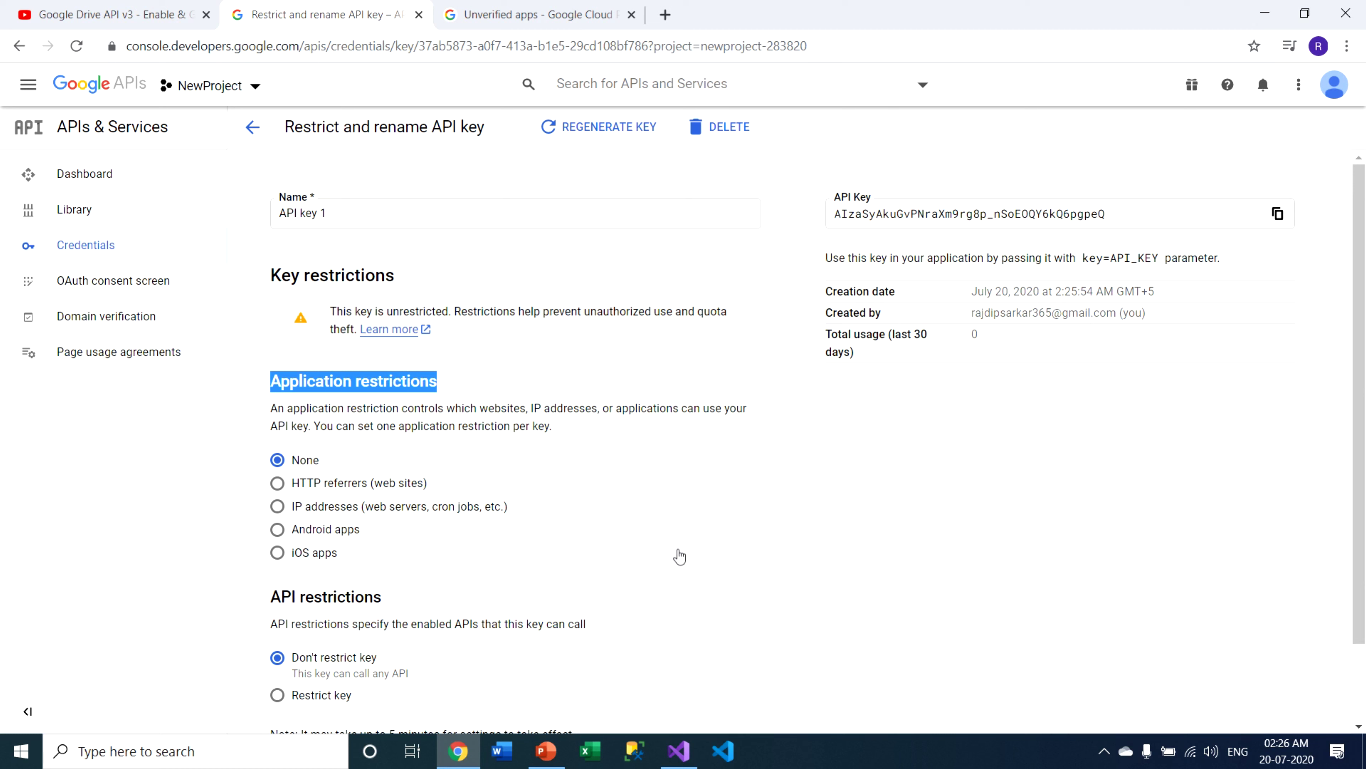
{"action": "left_click_drag", "start_coordinate": [274, 410], "coordinate": [742, 425]}
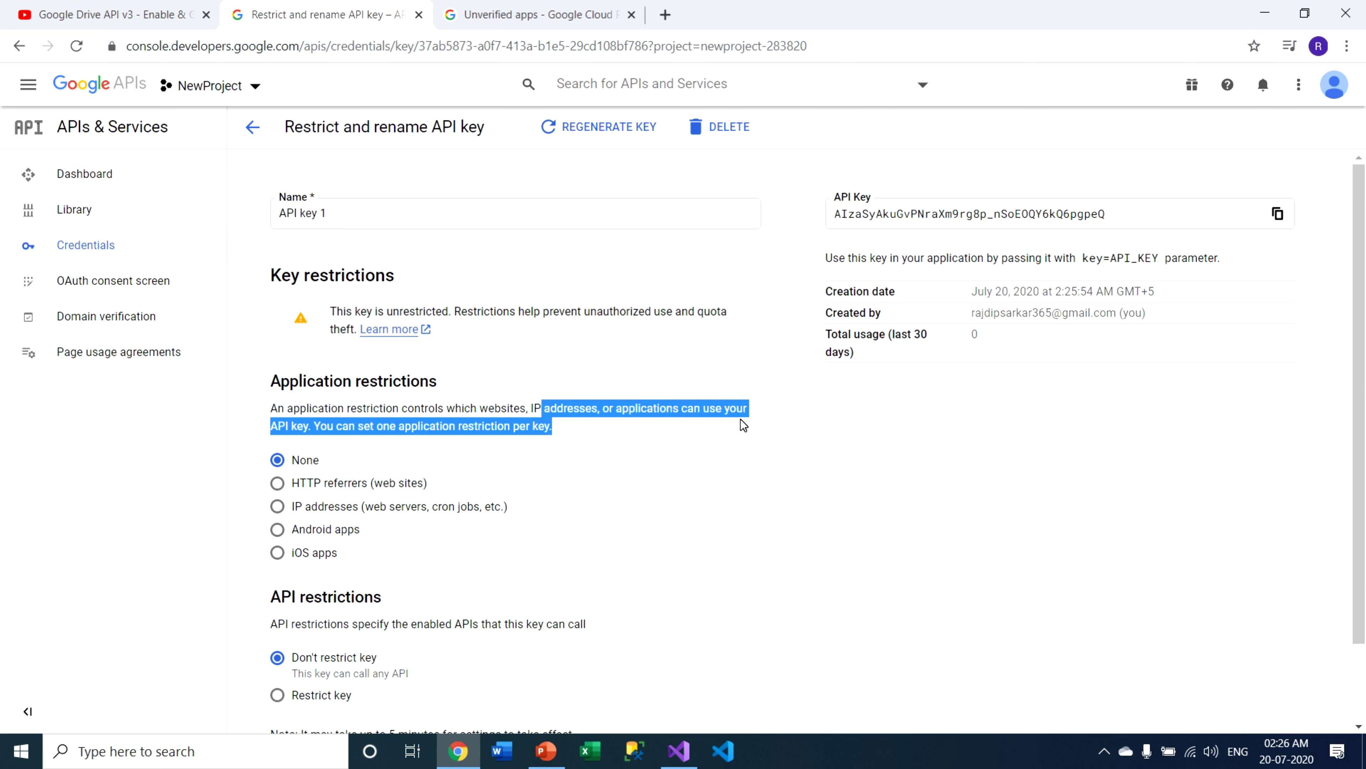
{"action": "left_click", "coordinate": [572, 445]}
{"action": "left_click_drag", "start_coordinate": [322, 434], "coordinate": [557, 429]}
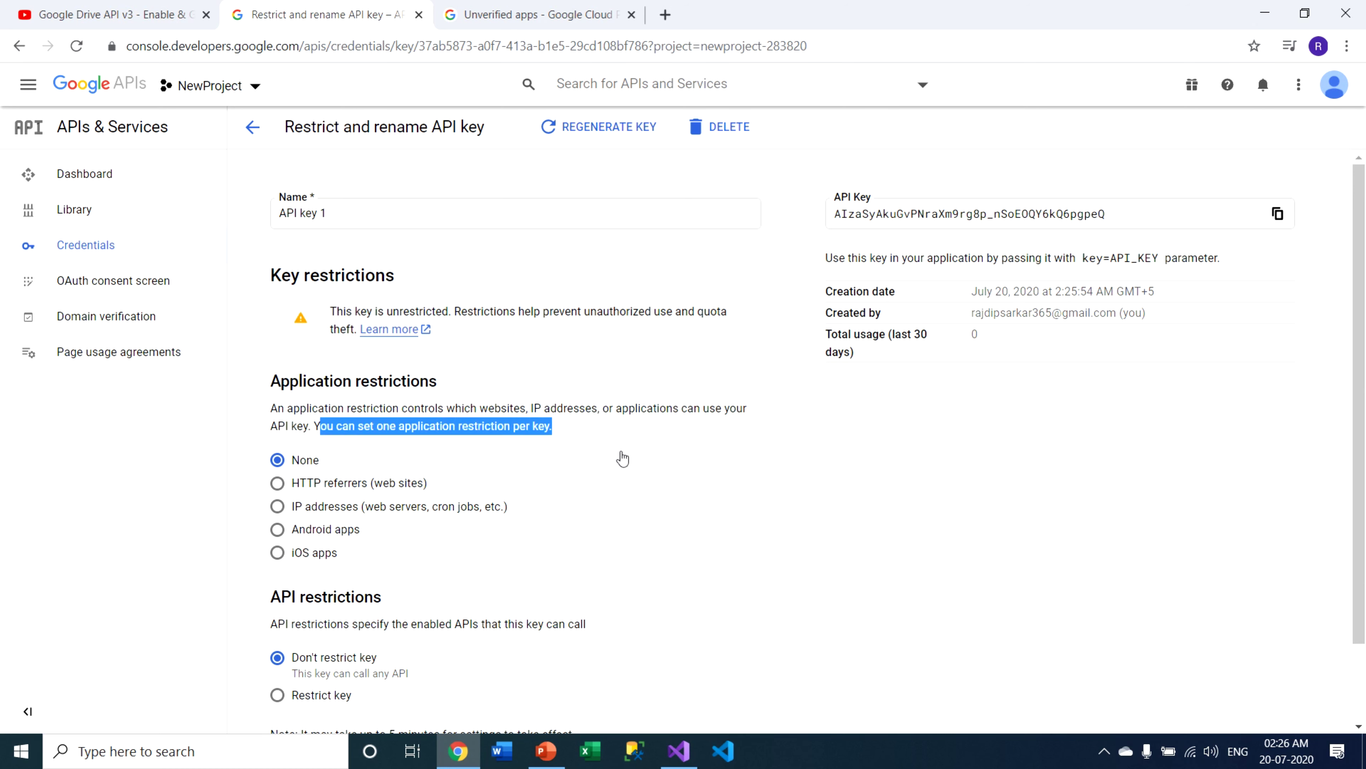
{"action": "left_click", "coordinate": [666, 542]}
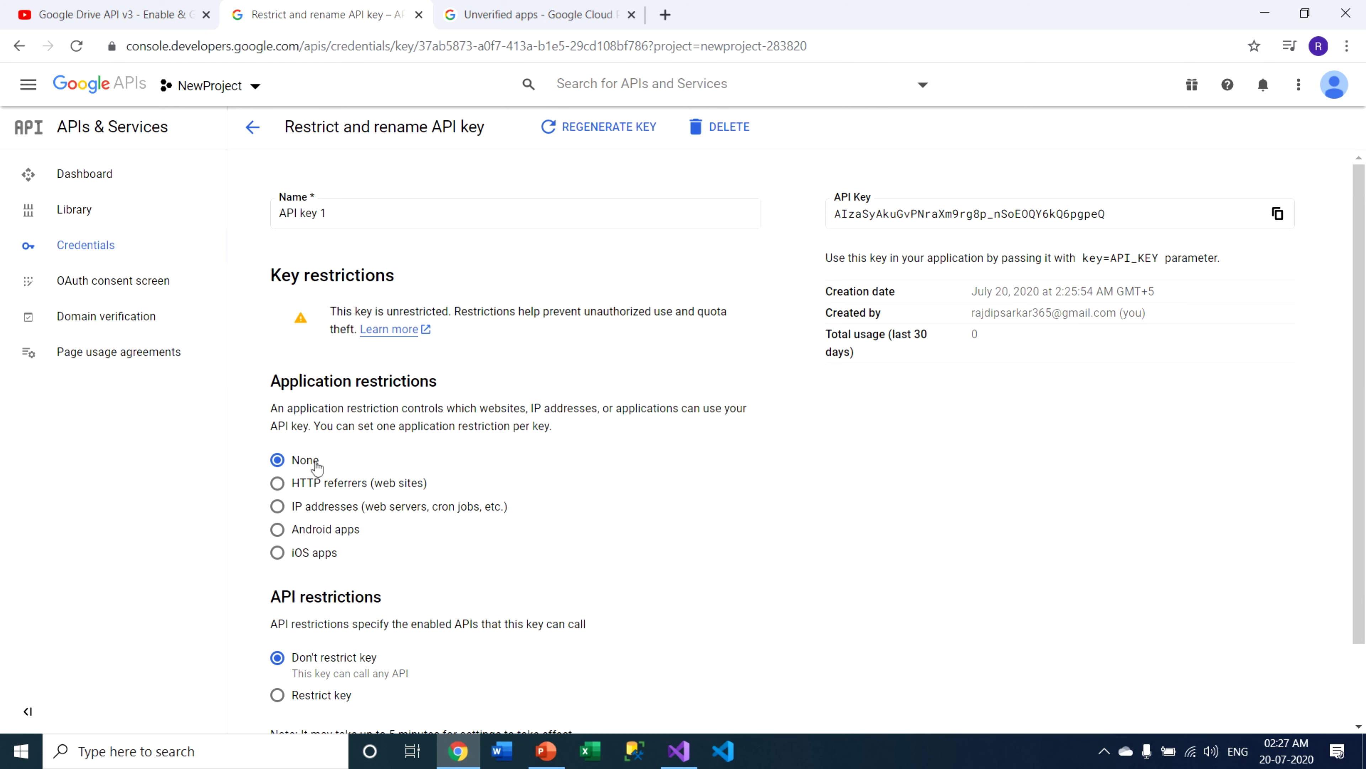
Step: Limit the API key to iOS apps and restrict the APIs it can call to the Gmail API
{"action": "scroll", "coordinate": [323, 470], "scroll_direction": "down", "scroll_amount": 2}
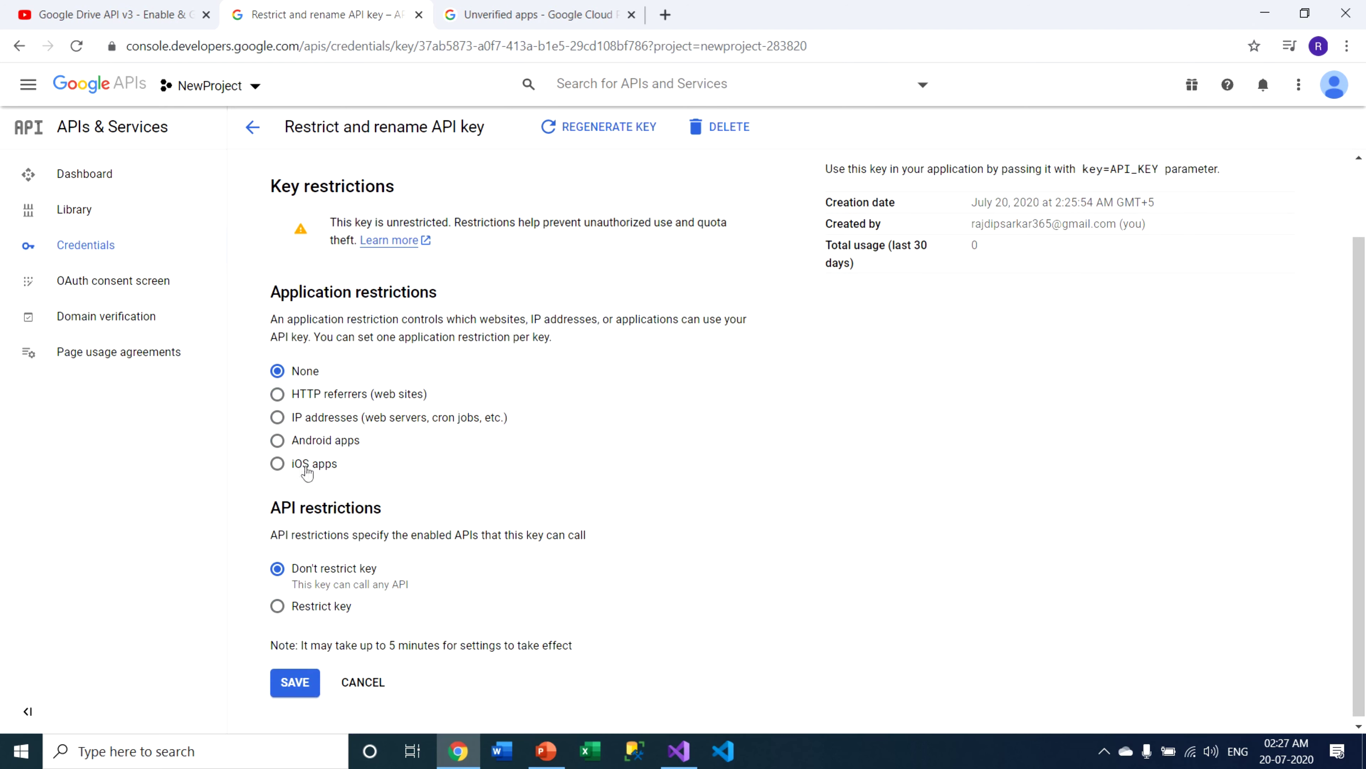
{"action": "left_click", "coordinate": [280, 465]}
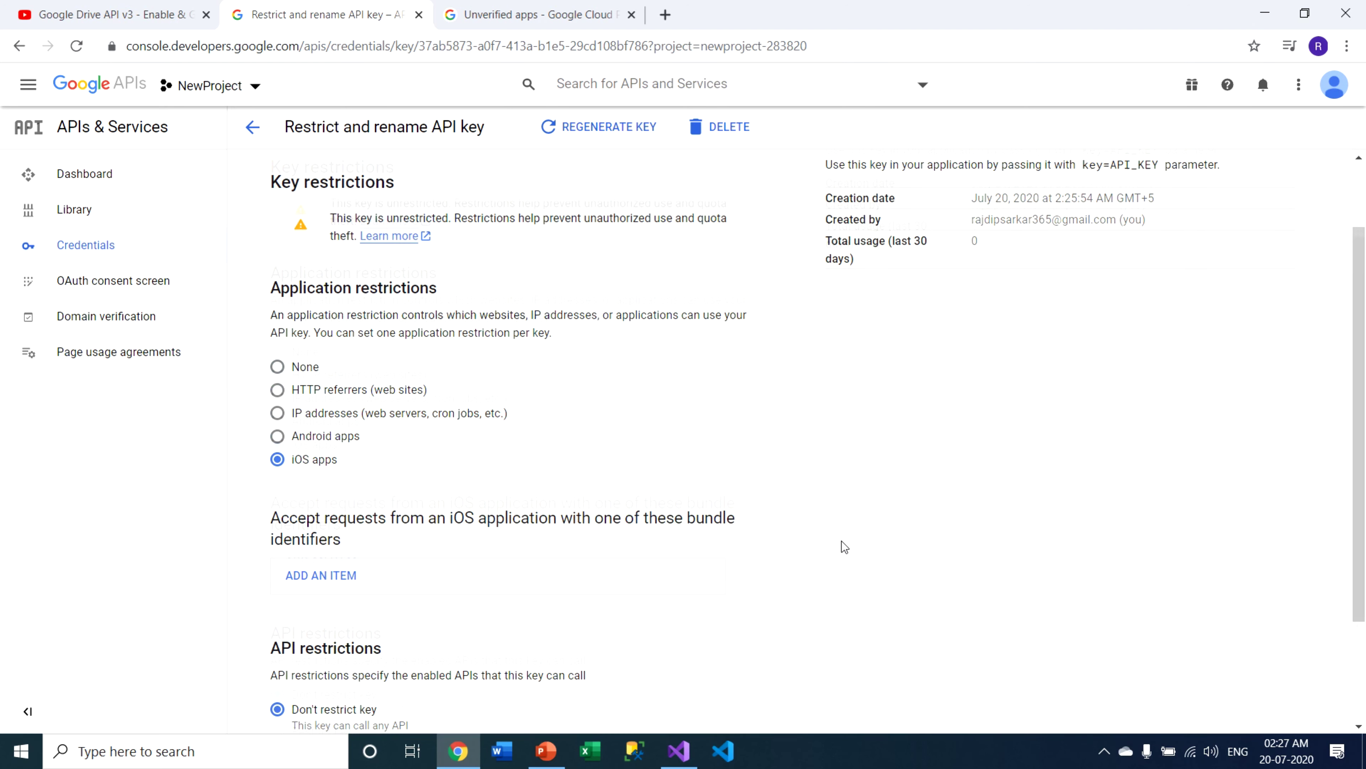
{"action": "scroll", "coordinate": [861, 565], "scroll_direction": "down", "scroll_amount": 2}
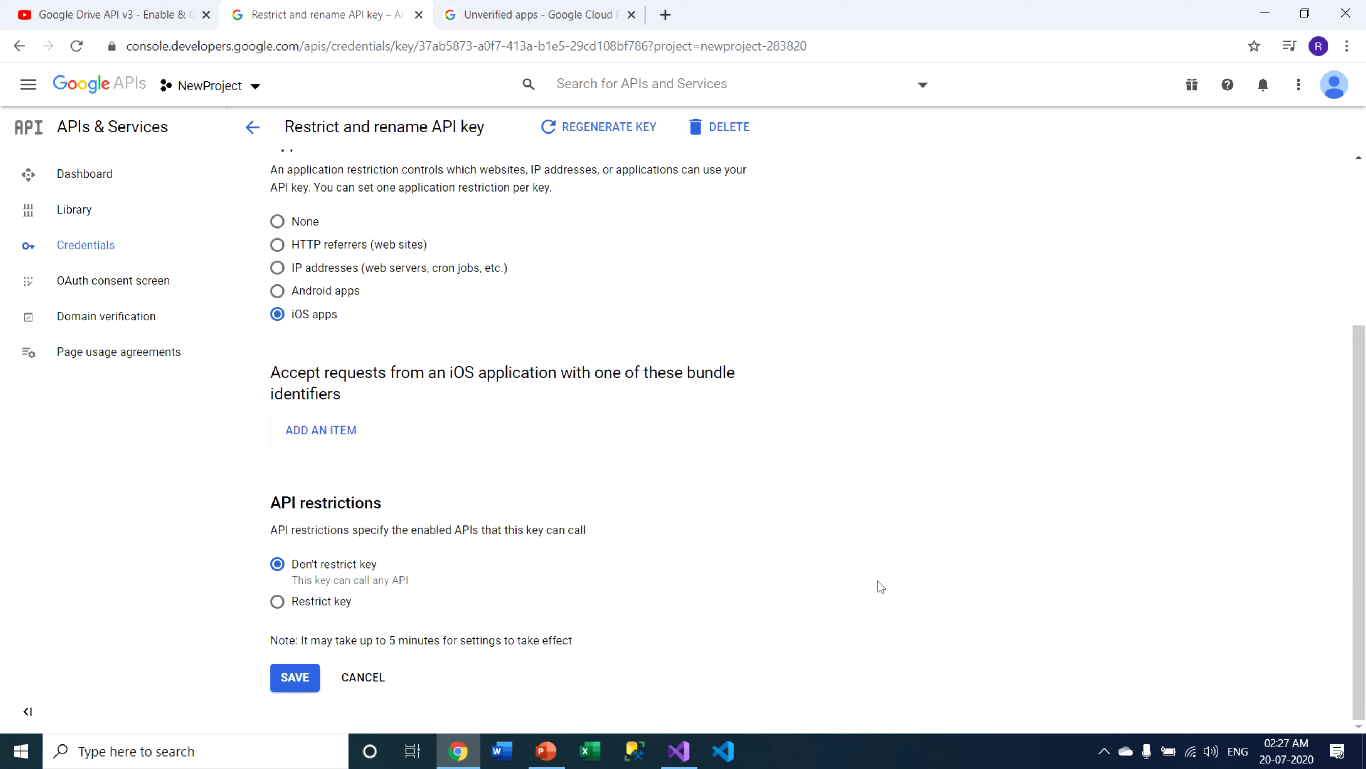
{"action": "left_click", "coordinate": [283, 609]}
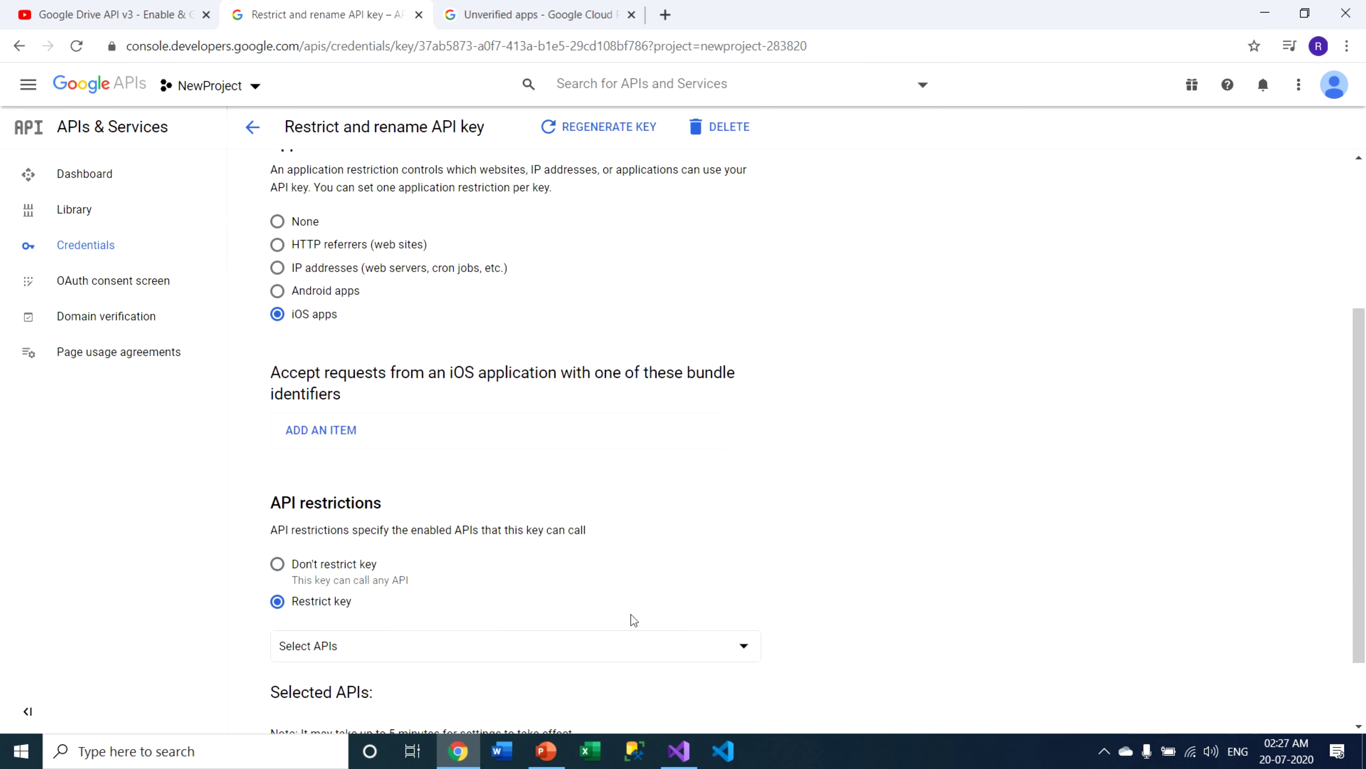
{"action": "scroll", "coordinate": [744, 564], "scroll_direction": "down", "scroll_amount": 1}
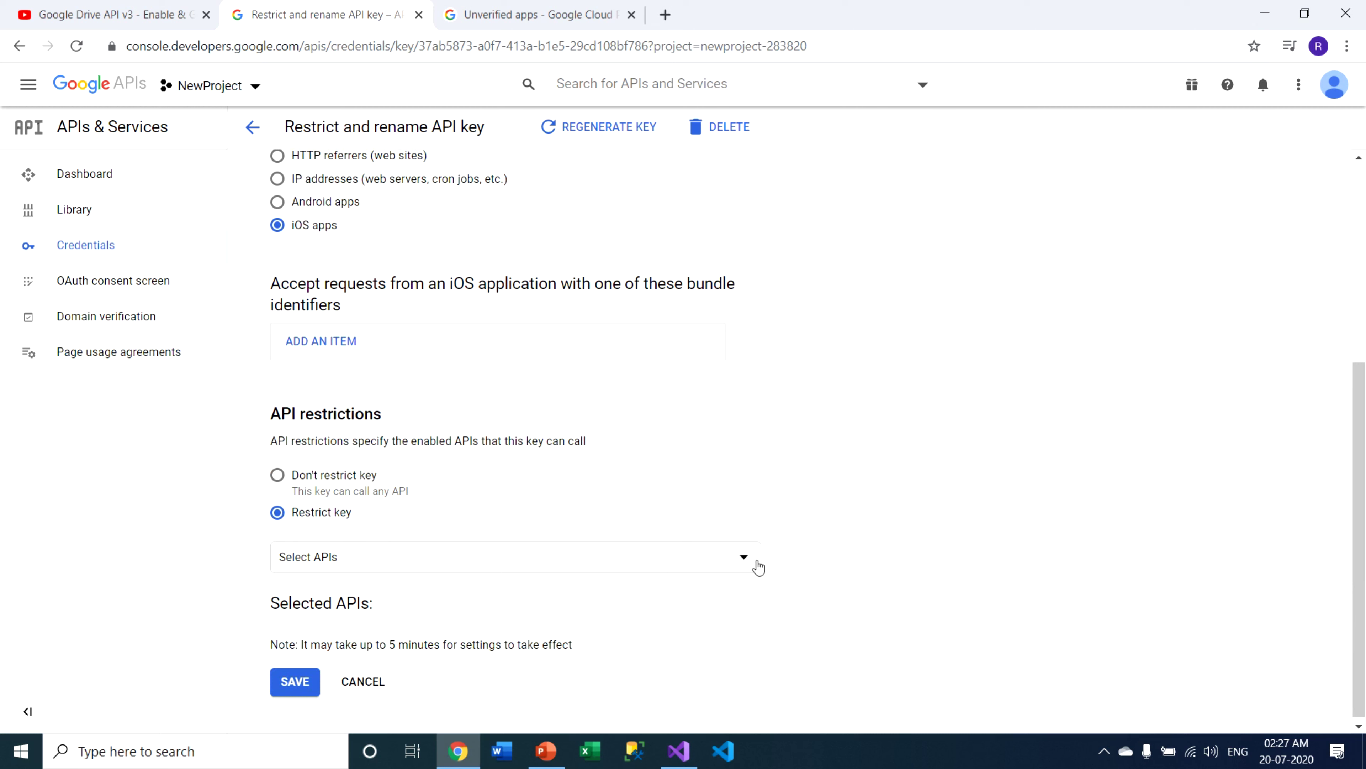
{"action": "left_click", "coordinate": [753, 563]}
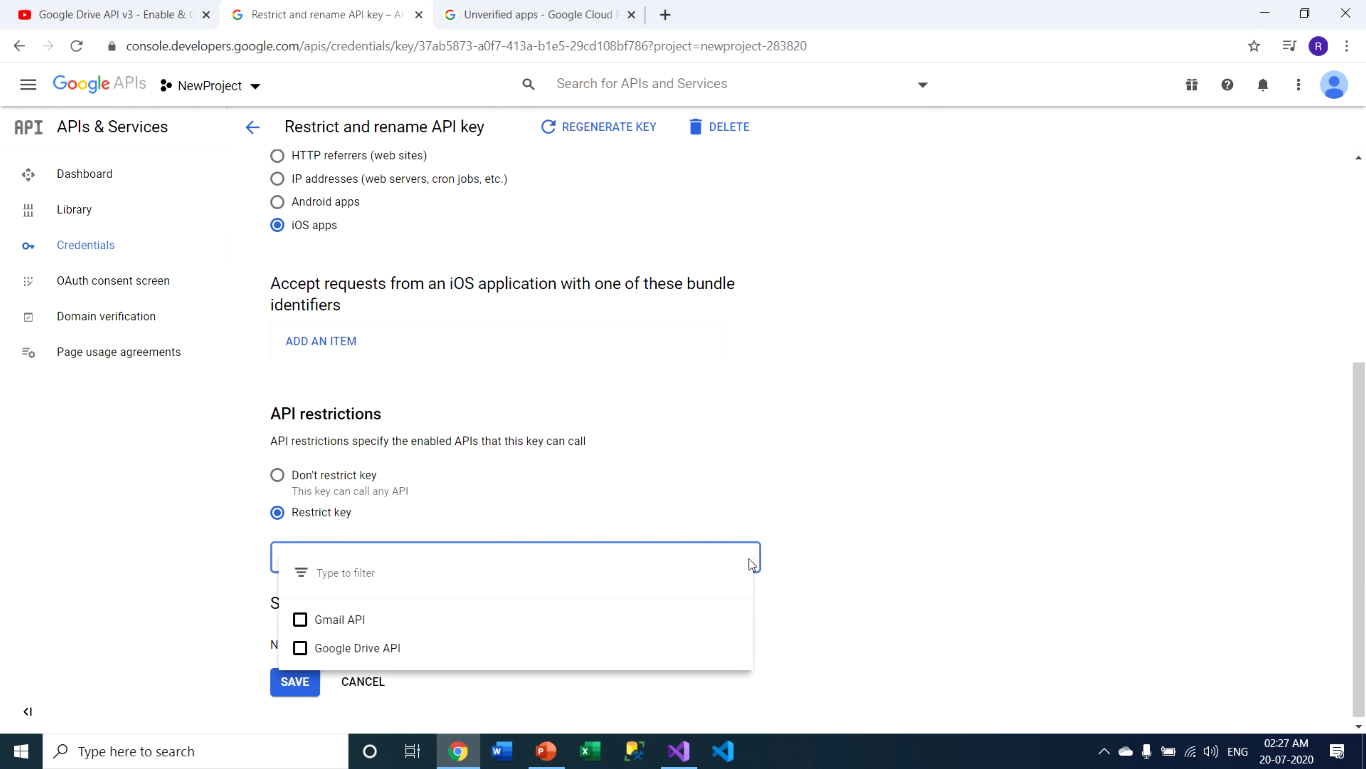
{"action": "left_click", "coordinate": [301, 619]}
{"action": "left_click", "coordinate": [1021, 487]}
Step: Review the API key's name, its application restriction and the list of APIs it can be restricted to
{"action": "scroll", "coordinate": [991, 498], "scroll_direction": "up", "scroll_amount": 6}
{"action": "triple_click", "coordinate": [354, 218]}
{"action": "scroll", "coordinate": [854, 441], "scroll_direction": "down", "scroll_amount": 5}
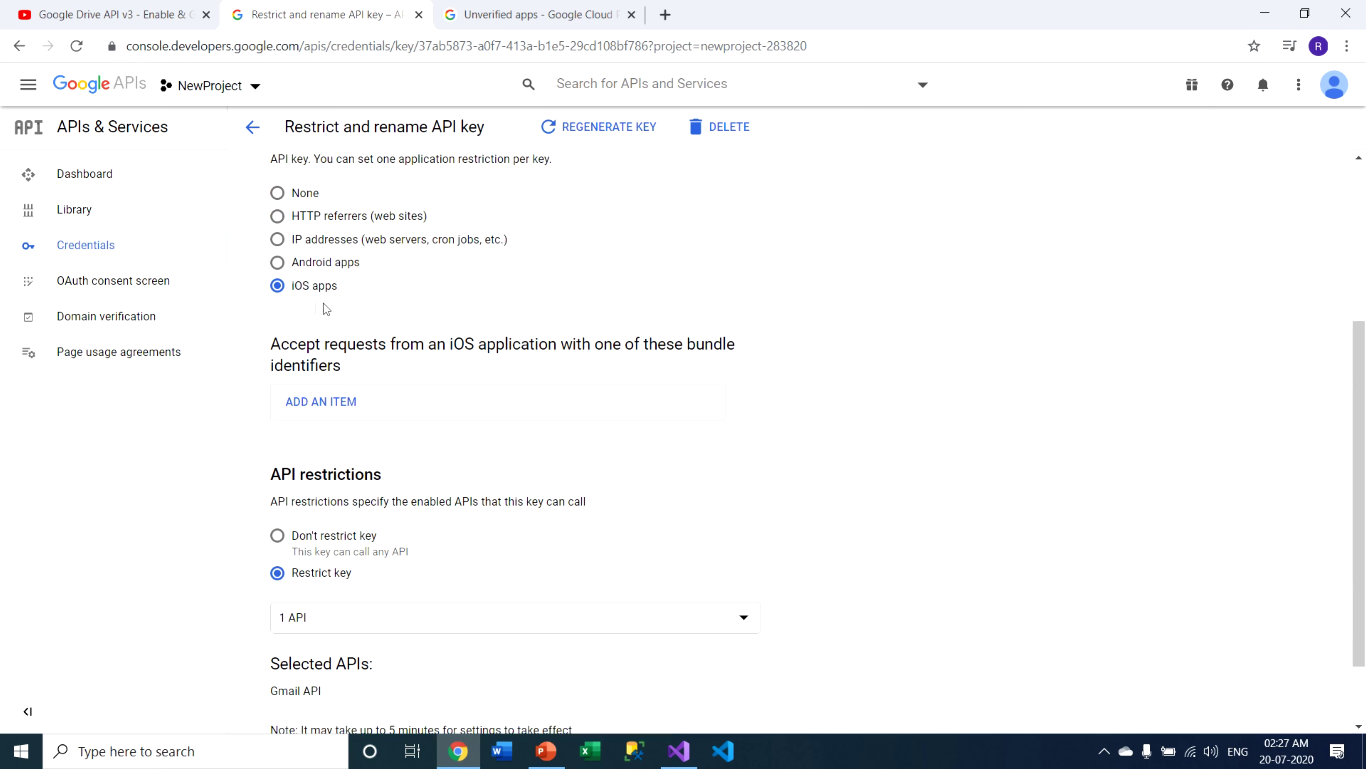
{"action": "scroll", "coordinate": [322, 387], "scroll_direction": "down", "scroll_amount": 2}
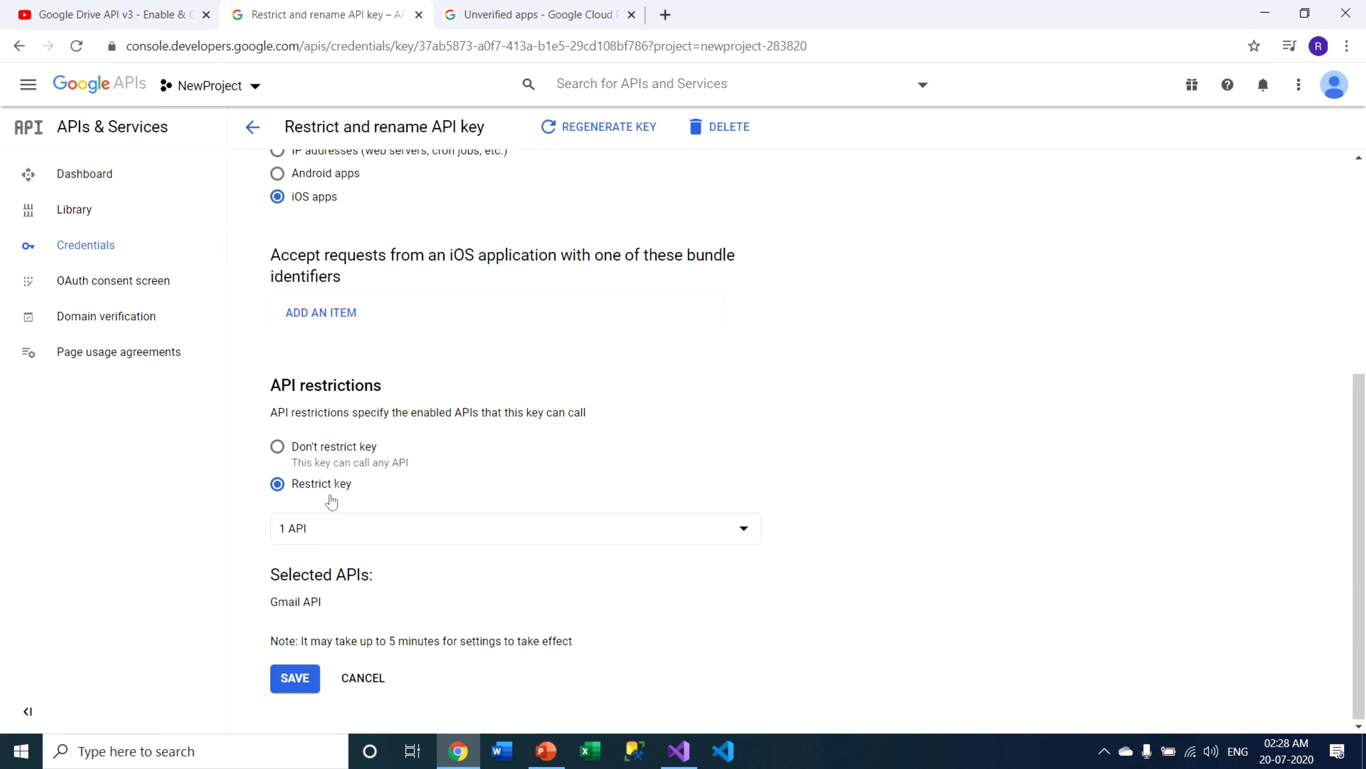
{"action": "left_click", "coordinate": [750, 535]}
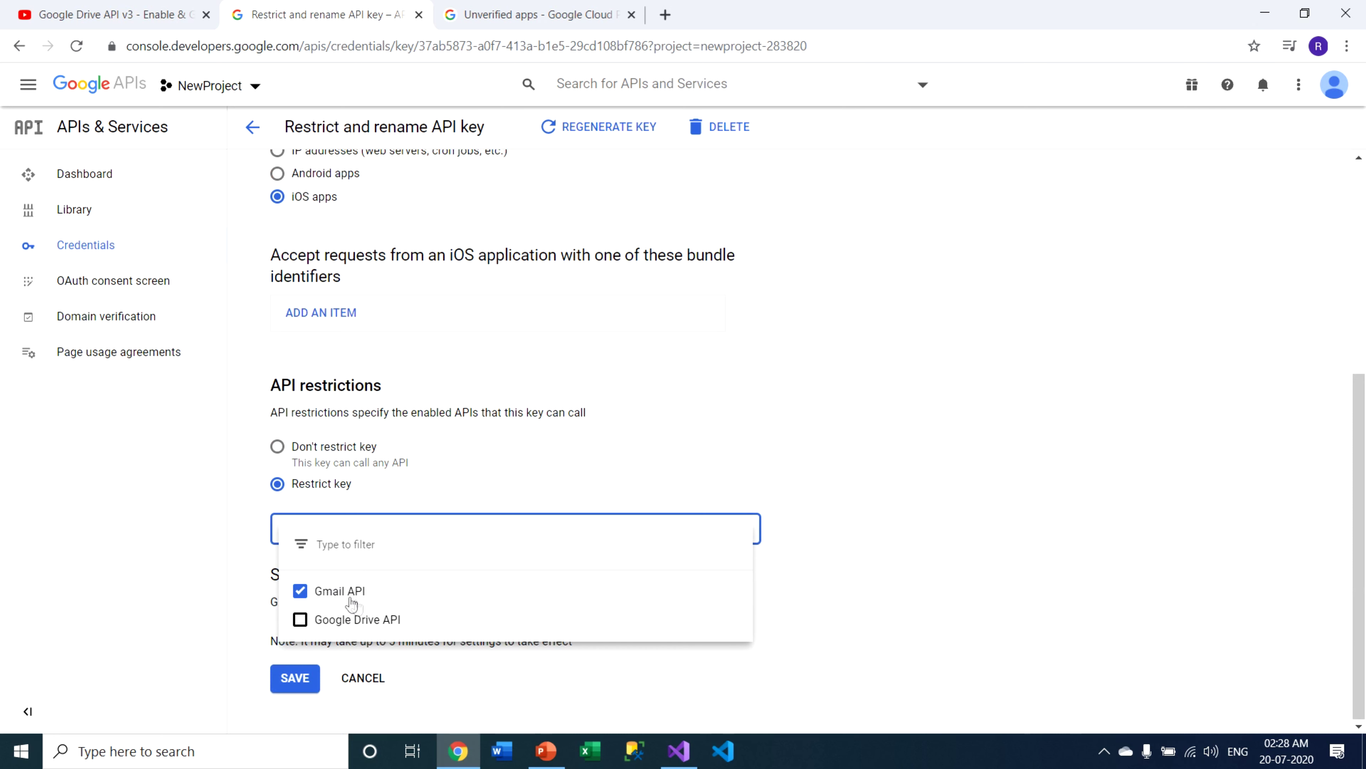
{"action": "left_click", "coordinate": [927, 539]}
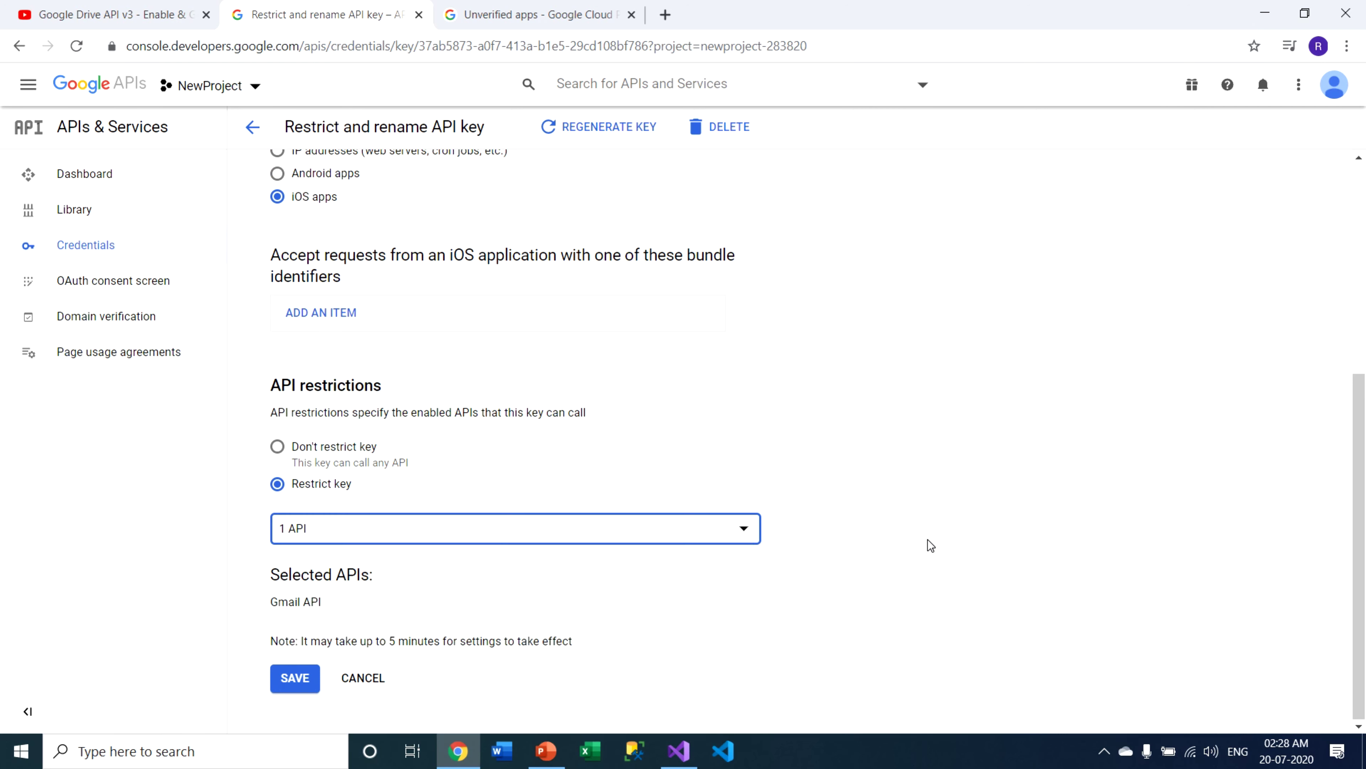
{"action": "scroll", "coordinate": [903, 570], "scroll_direction": "up", "scroll_amount": 5}
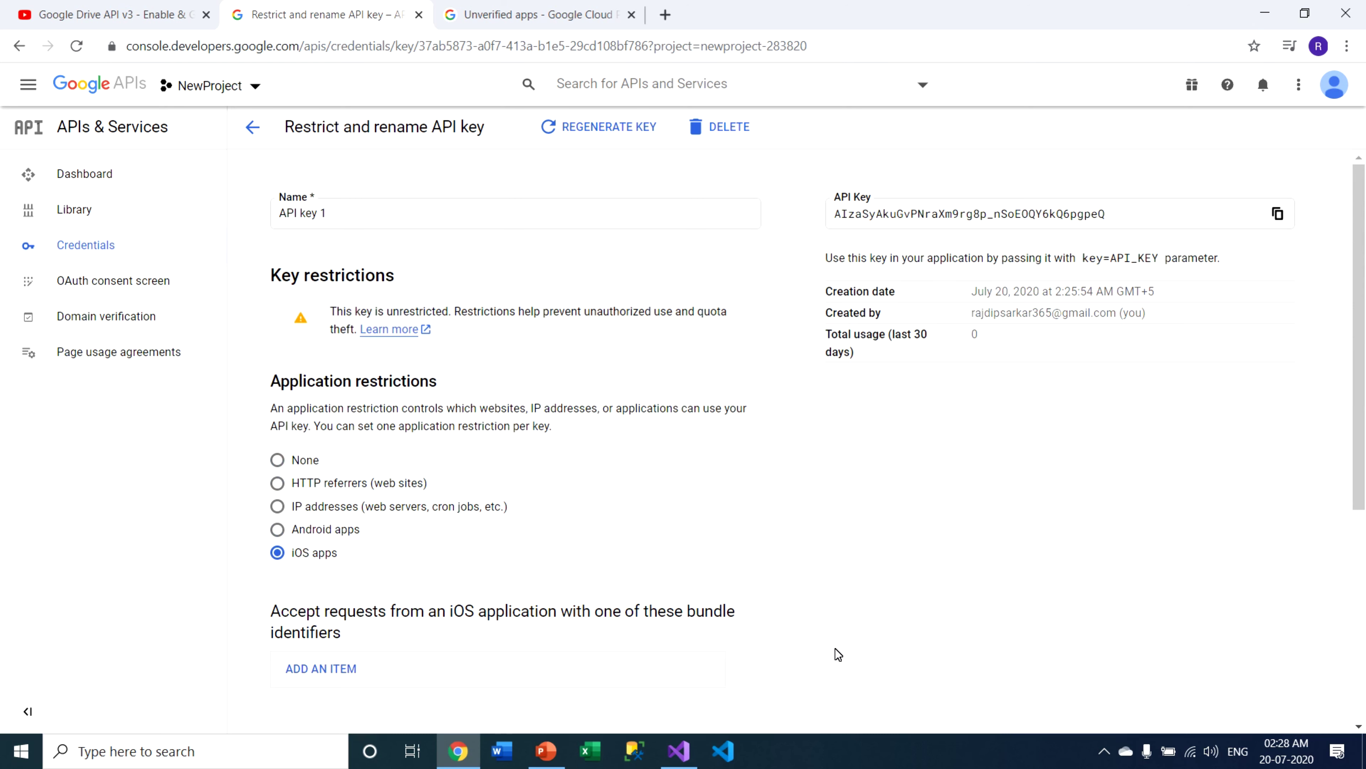
{"action": "scroll", "coordinate": [352, 403], "scroll_direction": "down", "scroll_amount": 3}
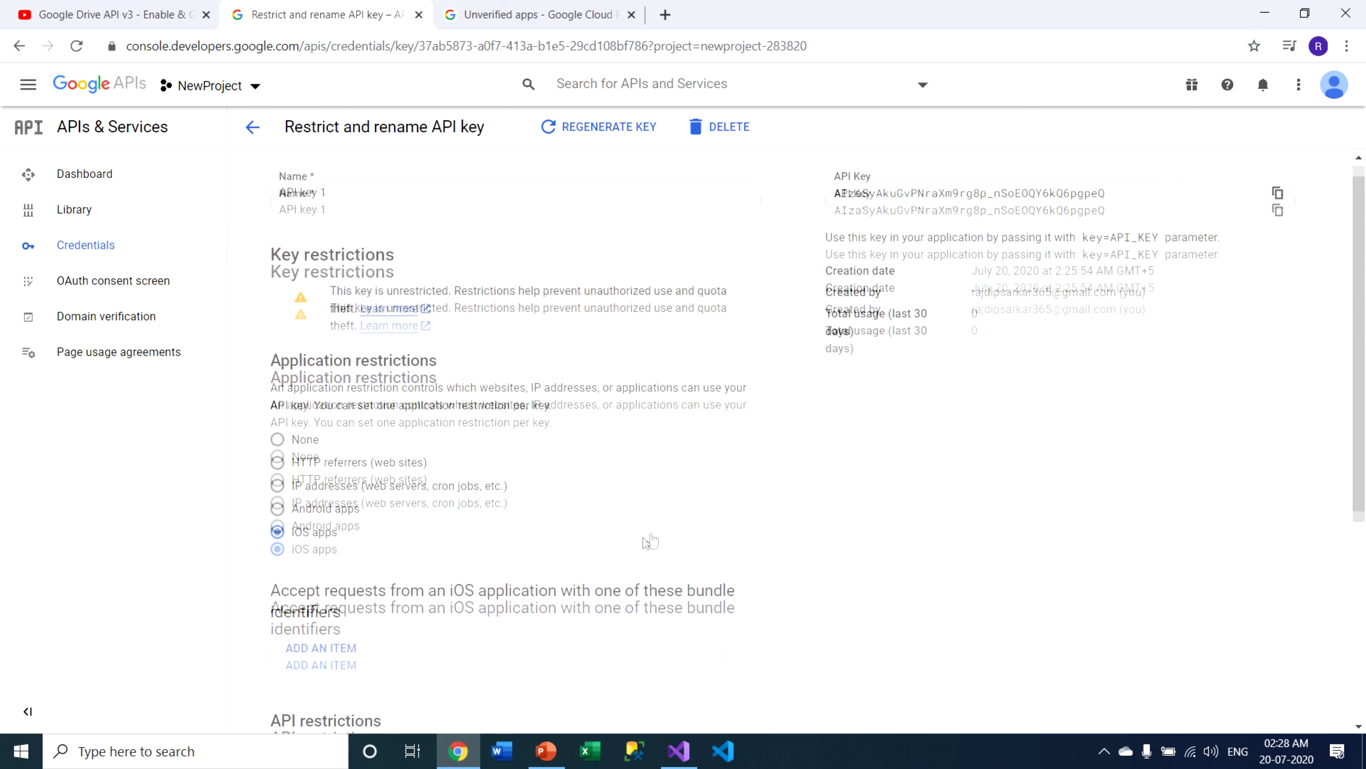
{"action": "scroll", "coordinate": [309, 392], "scroll_direction": "down", "scroll_amount": 3}
{"action": "left_click", "coordinate": [743, 528]}
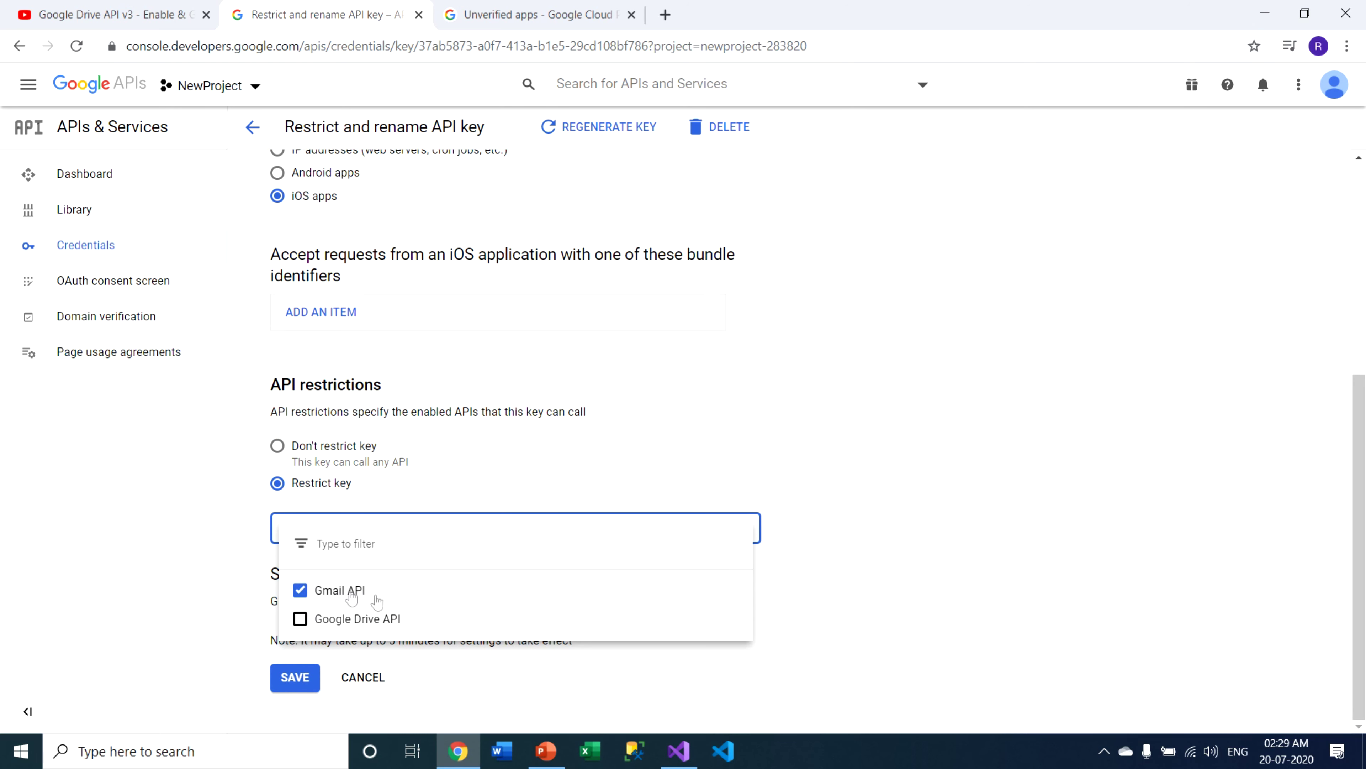
Step: Save the restrictions set on the API key
{"action": "left_click", "coordinate": [959, 418]}
{"action": "left_click", "coordinate": [316, 680]}
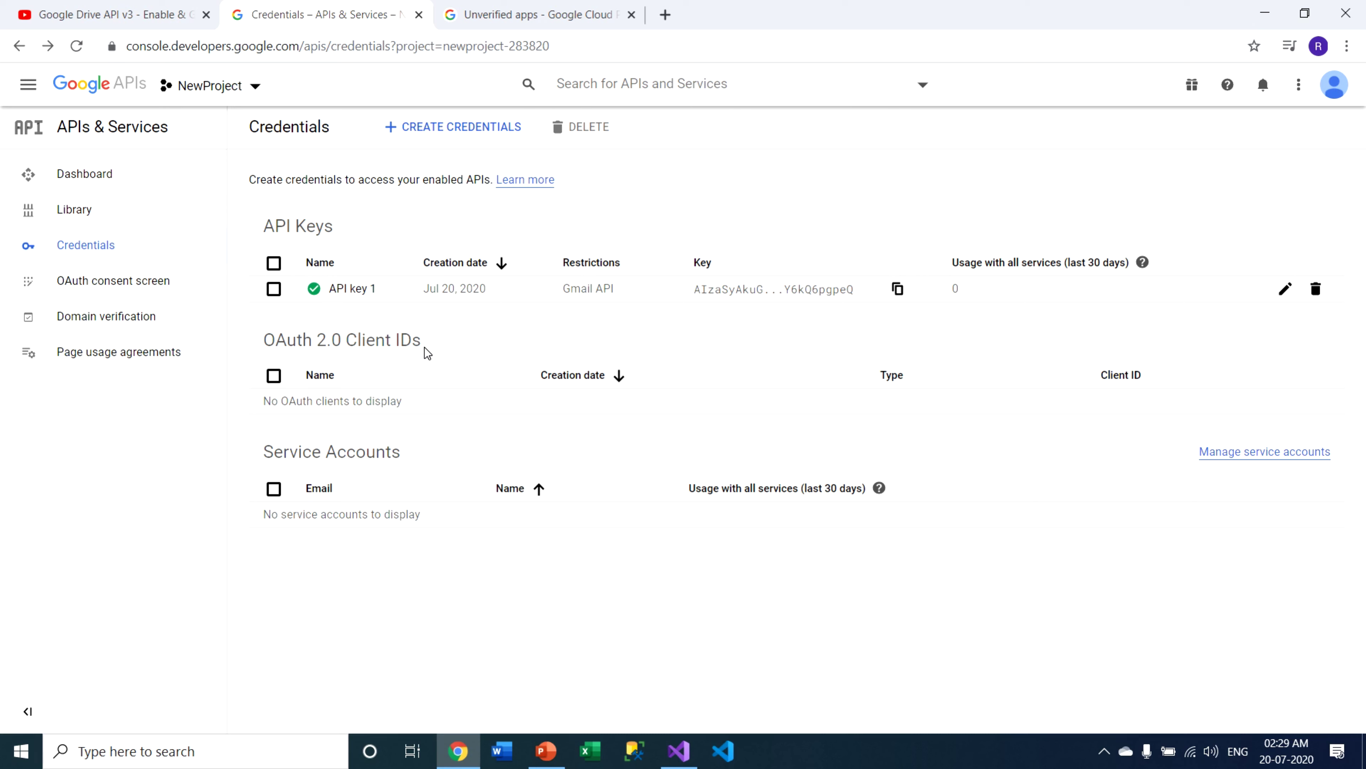
Step: Start a new OAuth client ID with the Web application type and keep the name Web client 1
{"action": "left_click", "coordinate": [448, 127]}
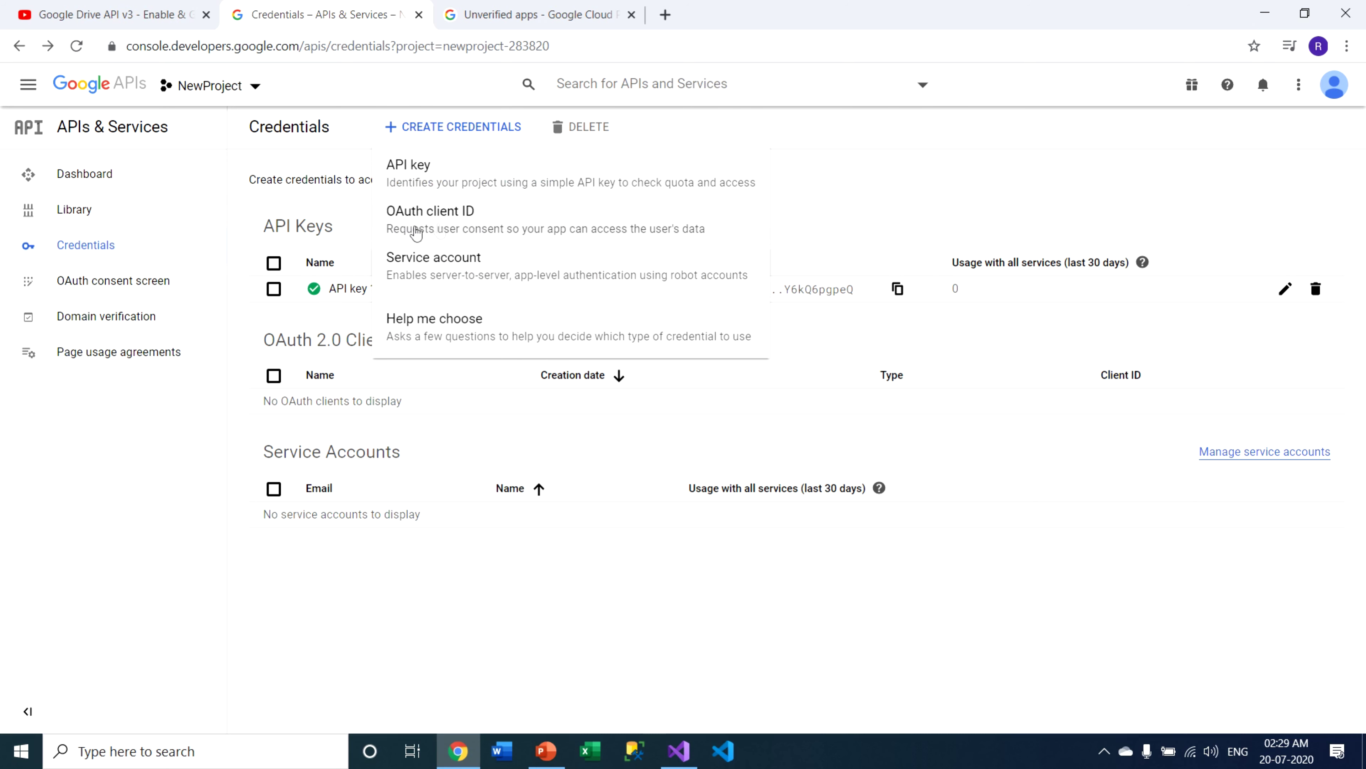
{"action": "left_click", "coordinate": [451, 226]}
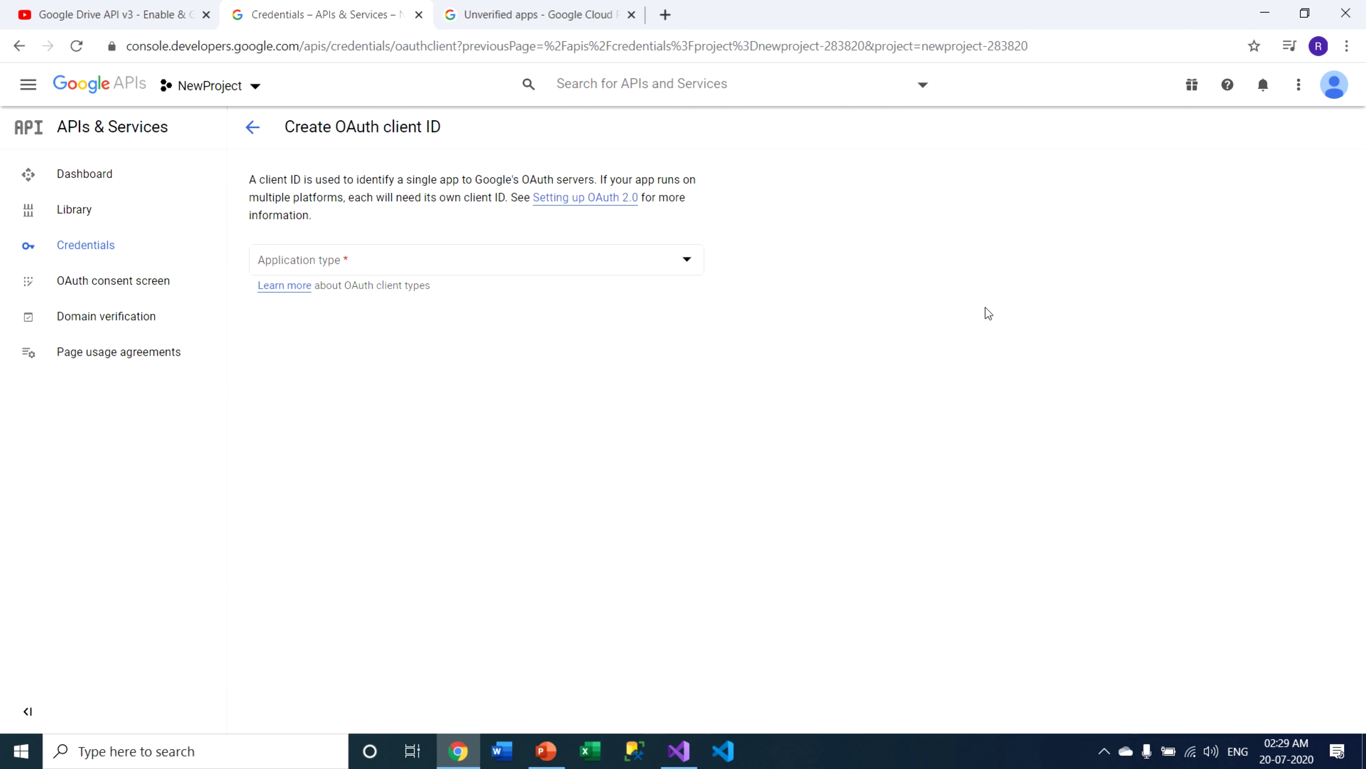
{"action": "left_click", "coordinate": [691, 264]}
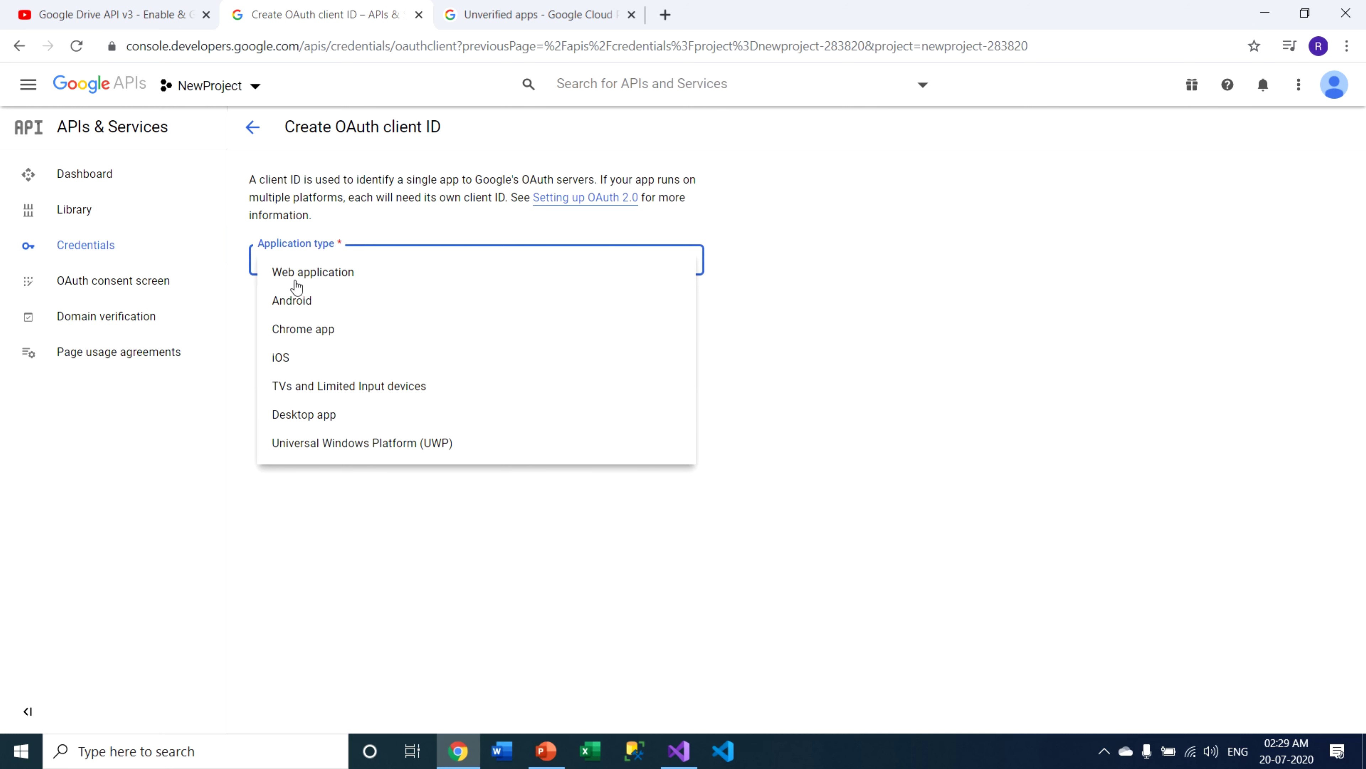
{"action": "left_click", "coordinate": [320, 276]}
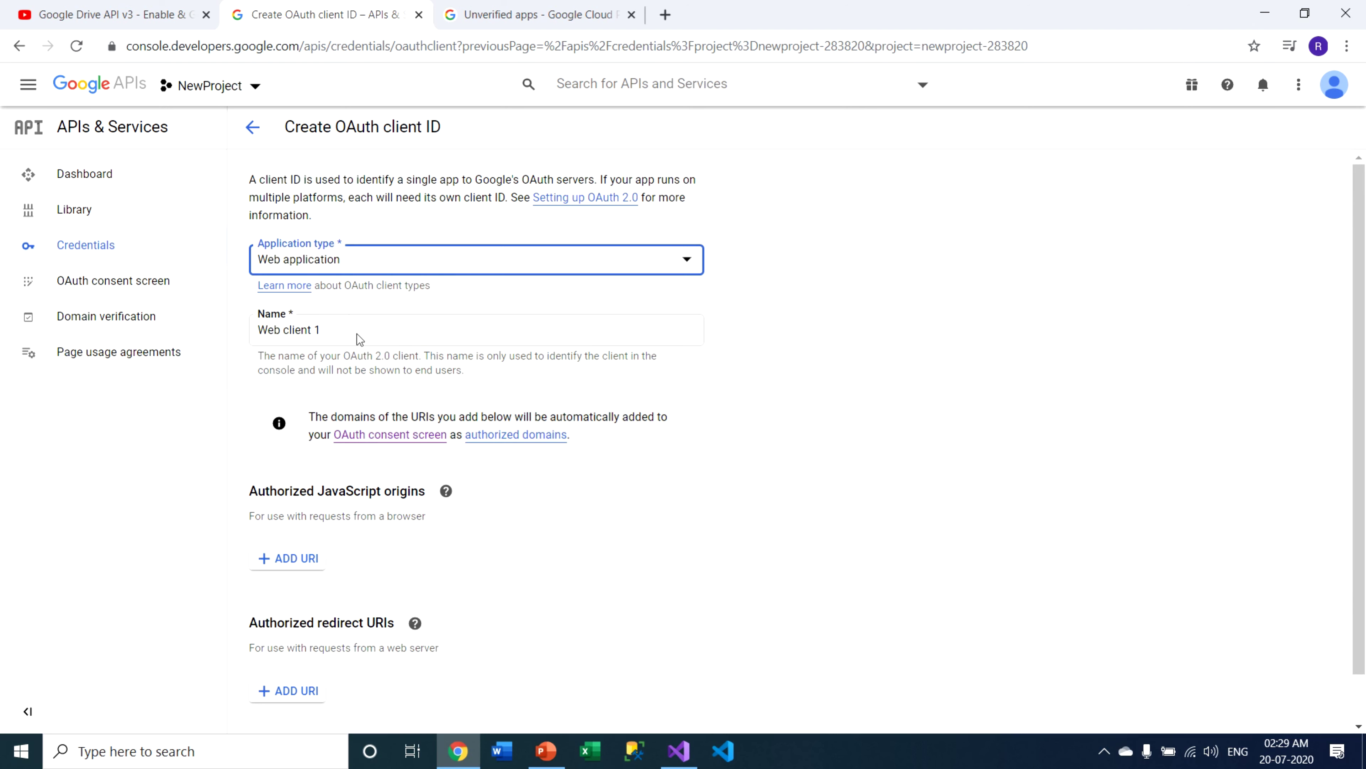
{"action": "left_click_drag", "start_coordinate": [267, 334], "coordinate": [348, 335]}
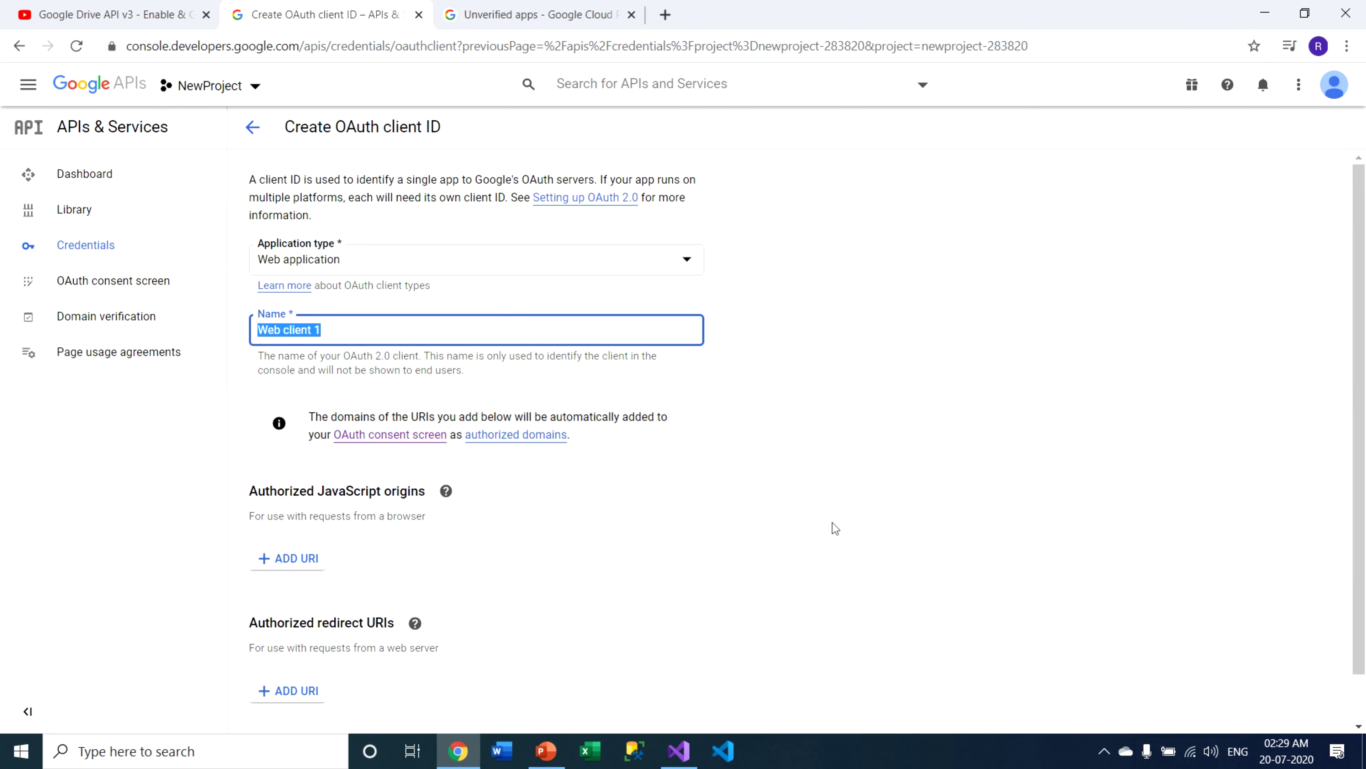
{"action": "scroll", "coordinate": [849, 532], "scroll_direction": "down", "scroll_amount": 2}
{"action": "left_click", "coordinate": [752, 465]}
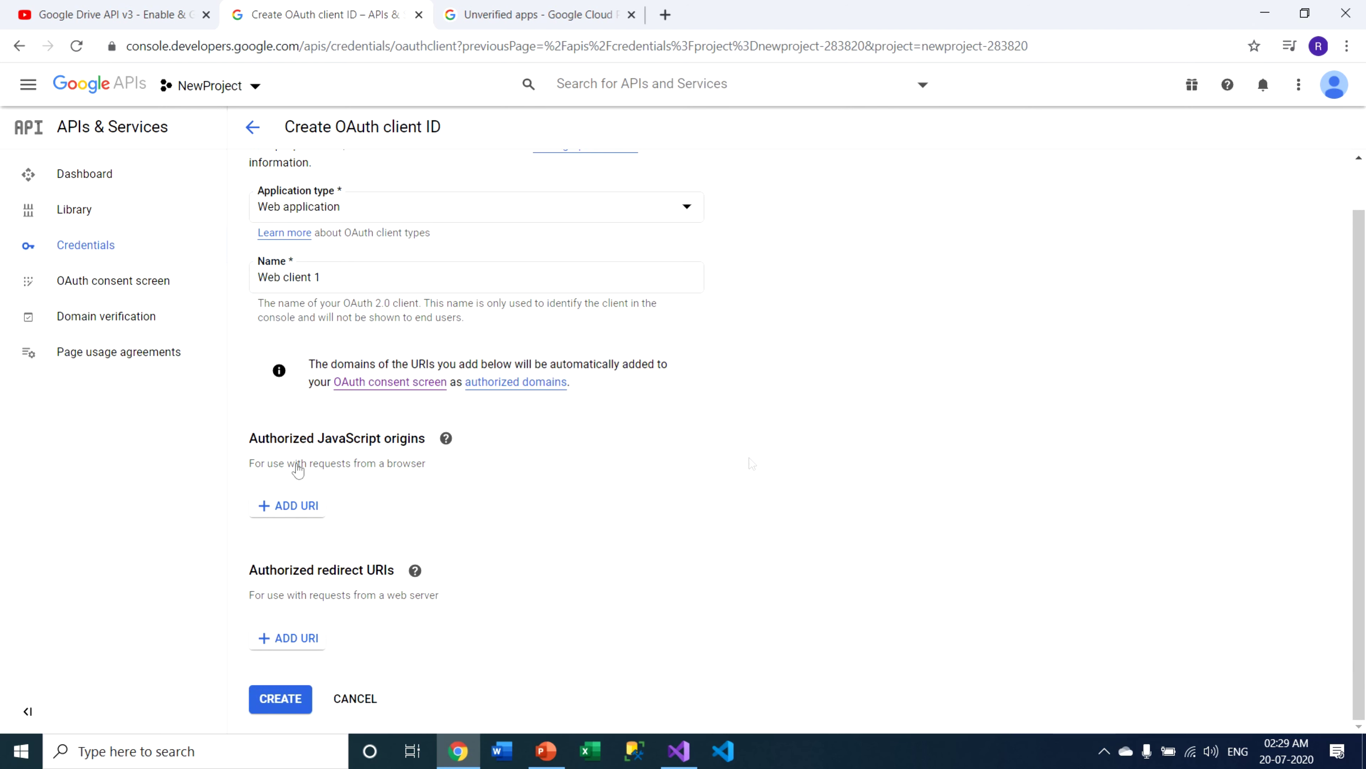
{"action": "left_click", "coordinate": [300, 517]}
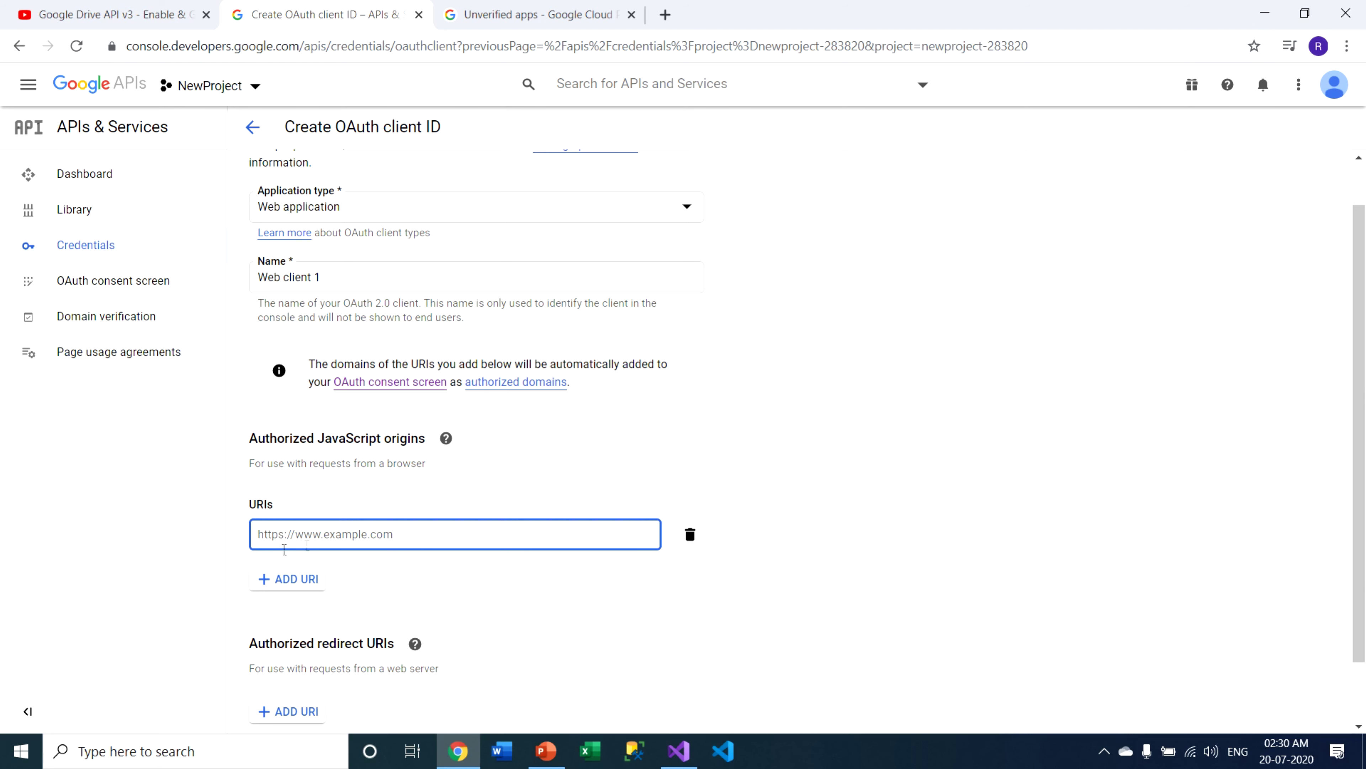
{"action": "scroll", "coordinate": [296, 554], "scroll_direction": "down", "scroll_amount": 1}
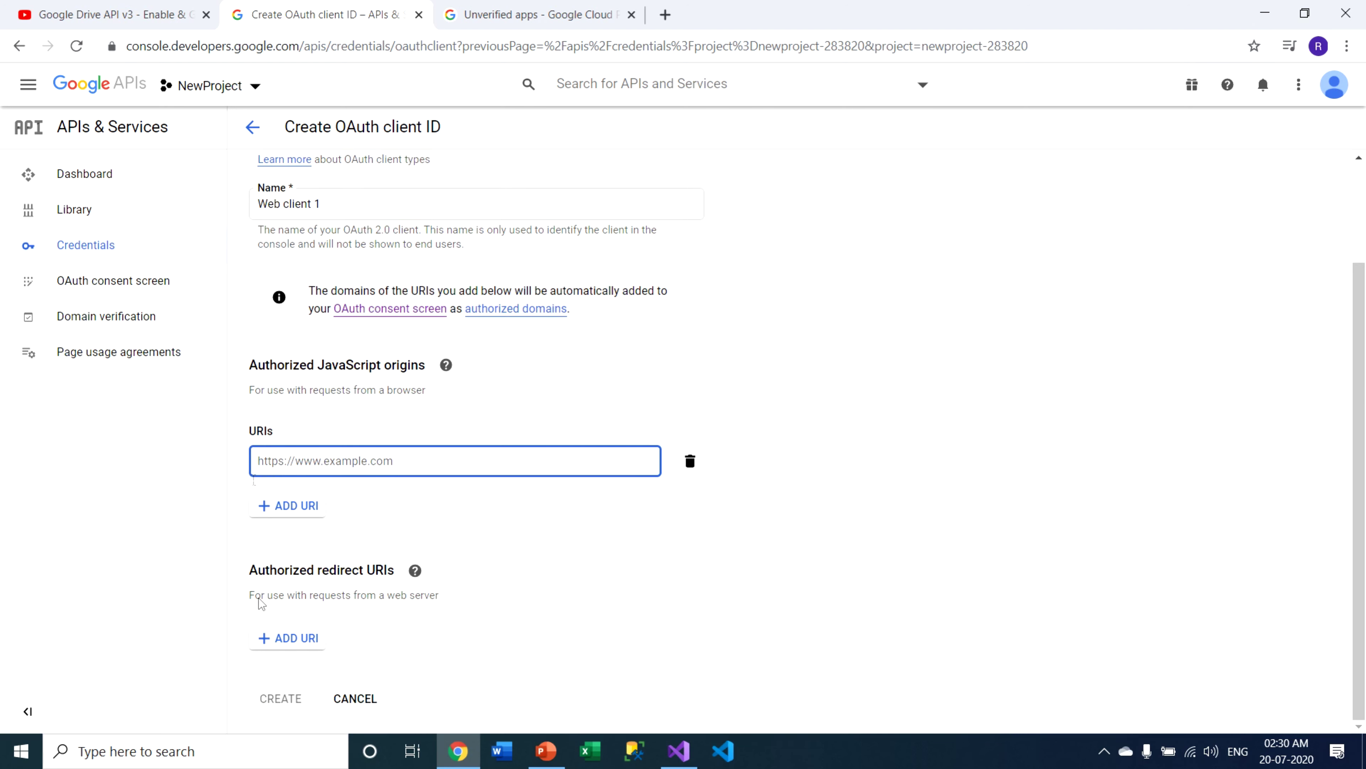
{"action": "scroll", "coordinate": [756, 489], "scroll_direction": "up", "scroll_amount": 2}
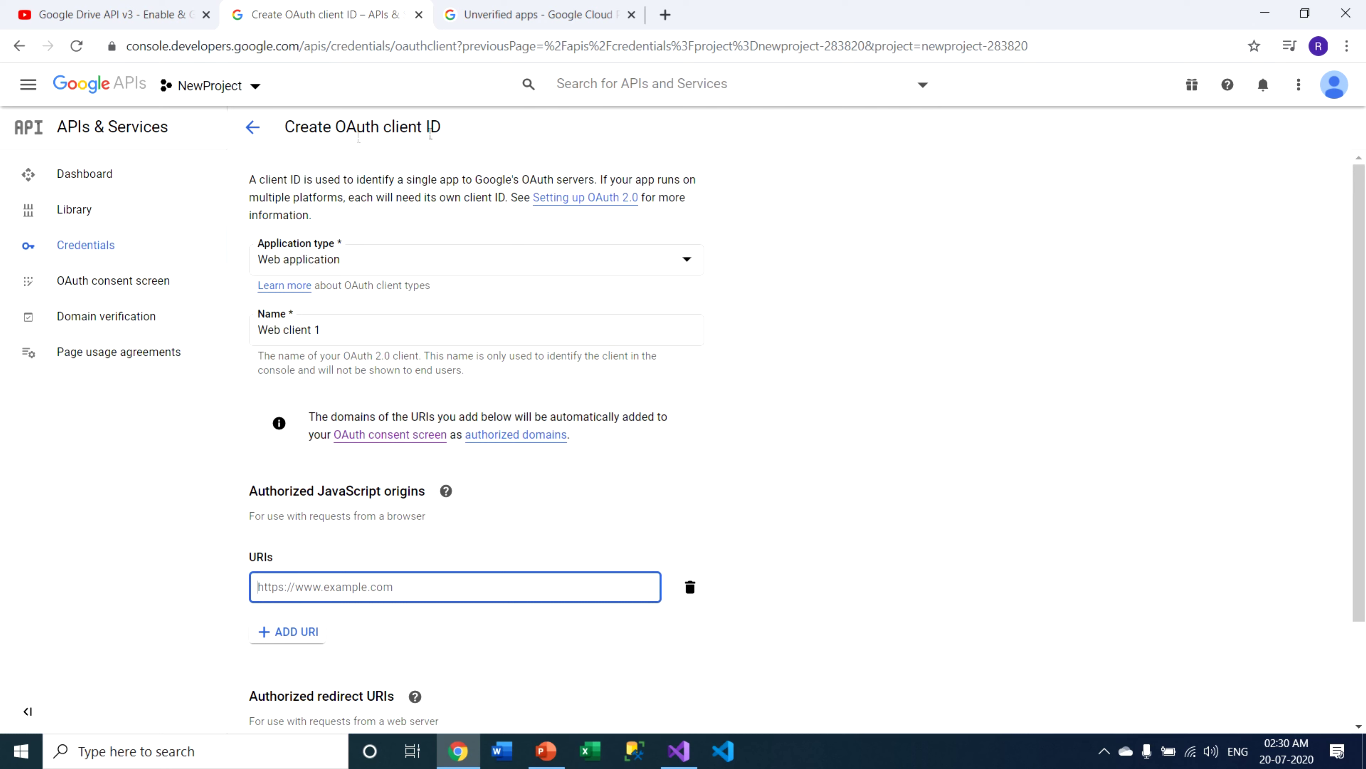
{"action": "left_click", "coordinate": [881, 523]}
{"action": "scroll", "coordinate": [881, 523], "scroll_direction": "down", "scroll_amount": 2}
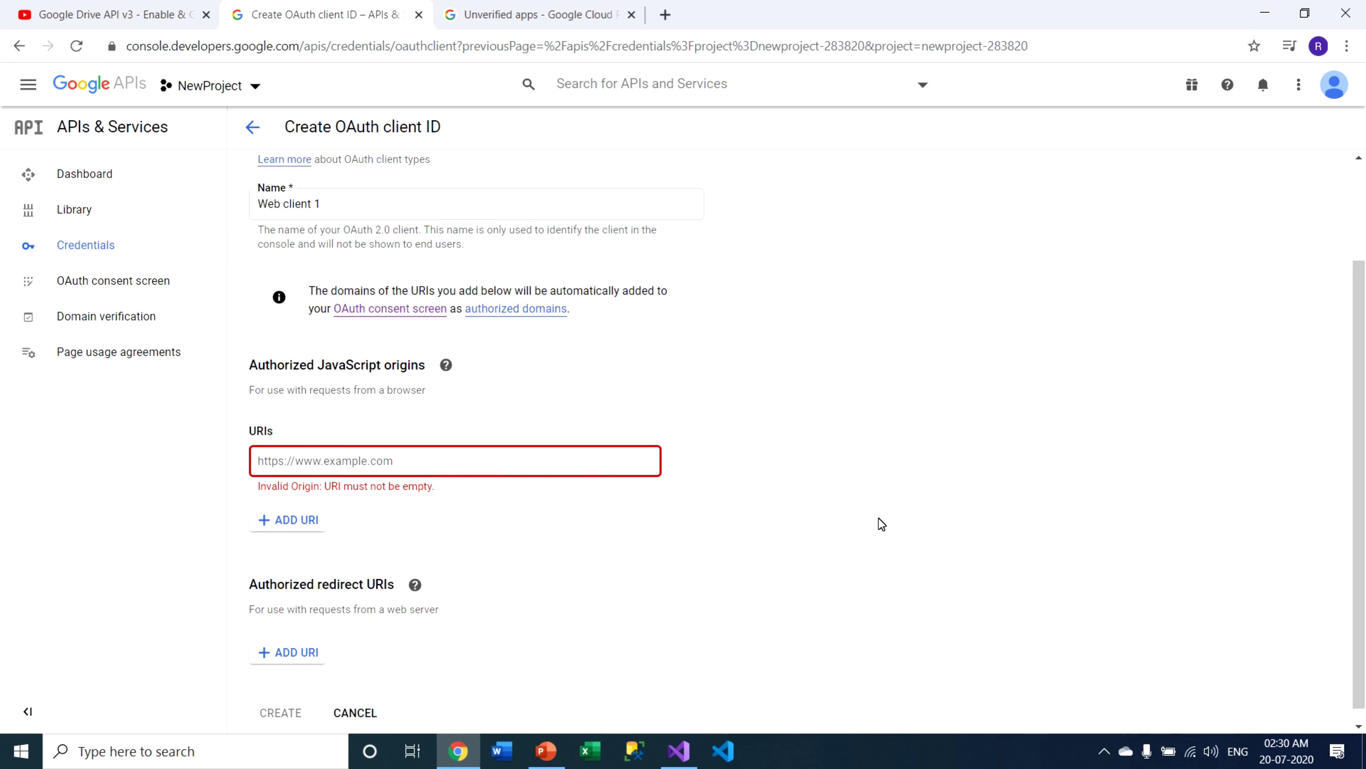
{"action": "scroll", "coordinate": [881, 523], "scroll_direction": "up", "scroll_amount": 1}
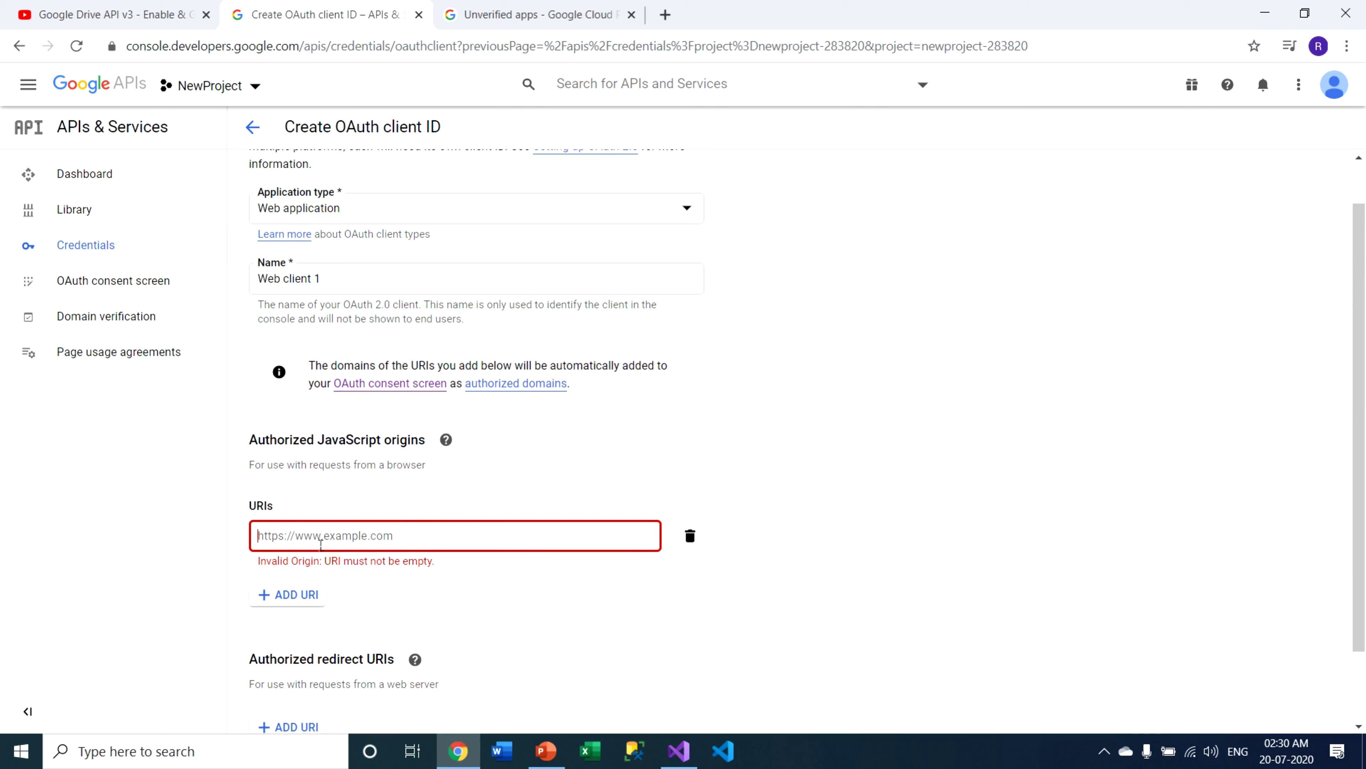
{"action": "scroll", "coordinate": [694, 436], "scroll_direction": "up", "scroll_amount": 1}
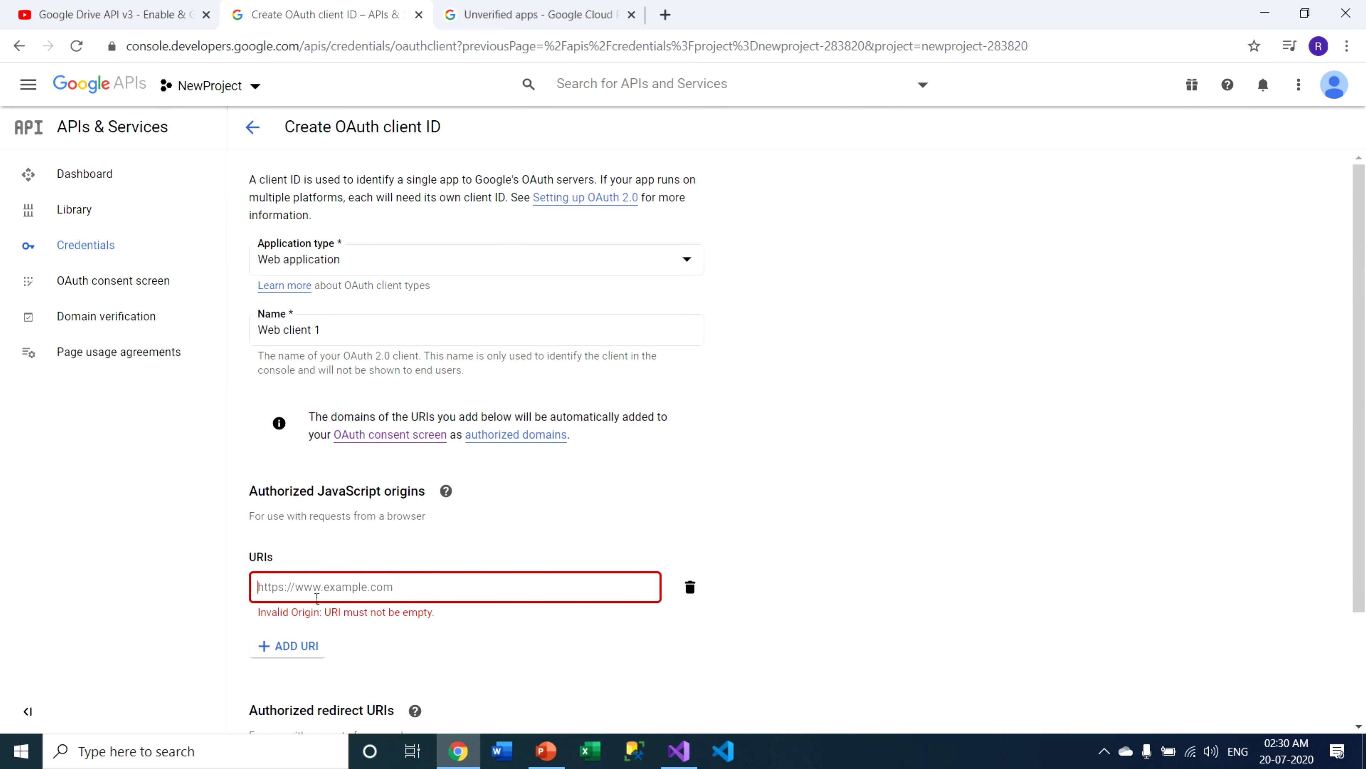
{"action": "scroll", "coordinate": [317, 597], "scroll_direction": "down", "scroll_amount": 3}
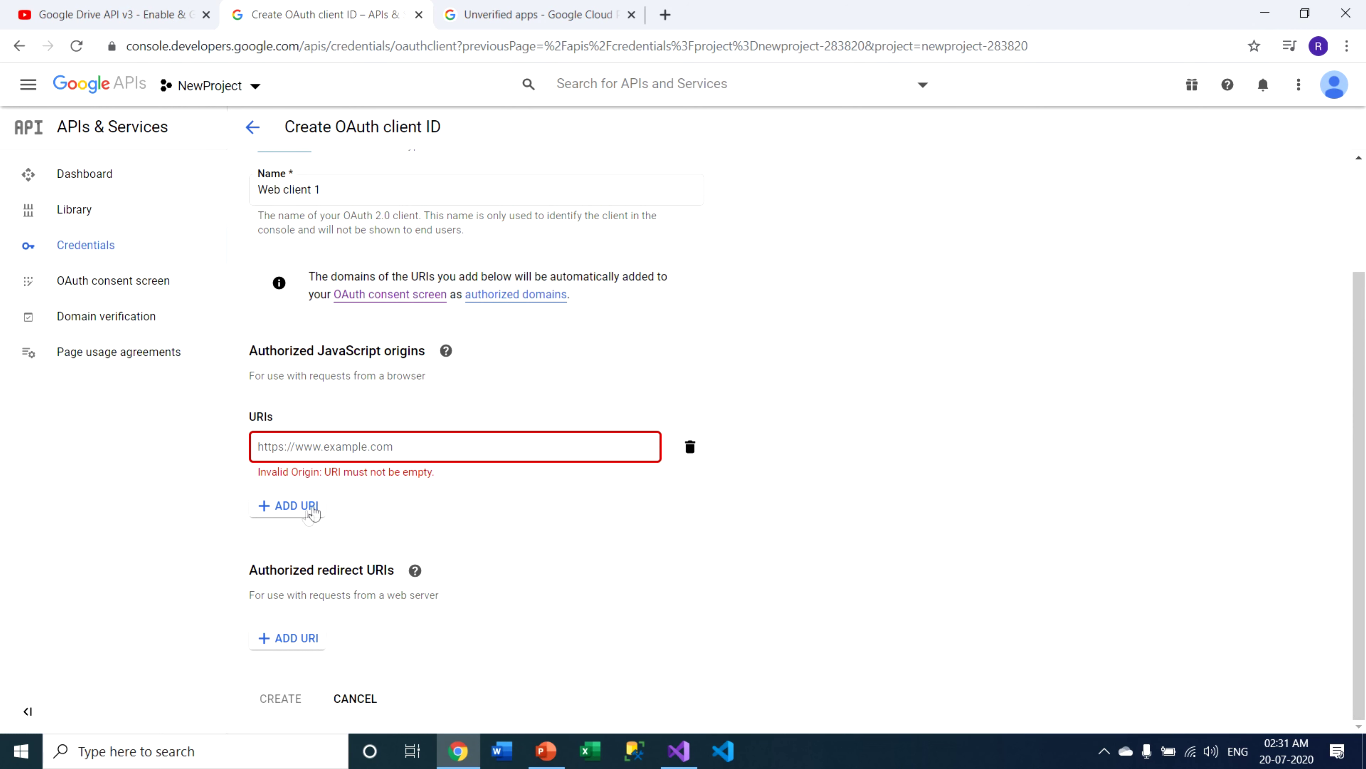
{"action": "scroll", "coordinate": [878, 495], "scroll_direction": "up", "scroll_amount": 3}
{"action": "left_click_drag", "start_coordinate": [442, 127], "coordinate": [329, 145]}
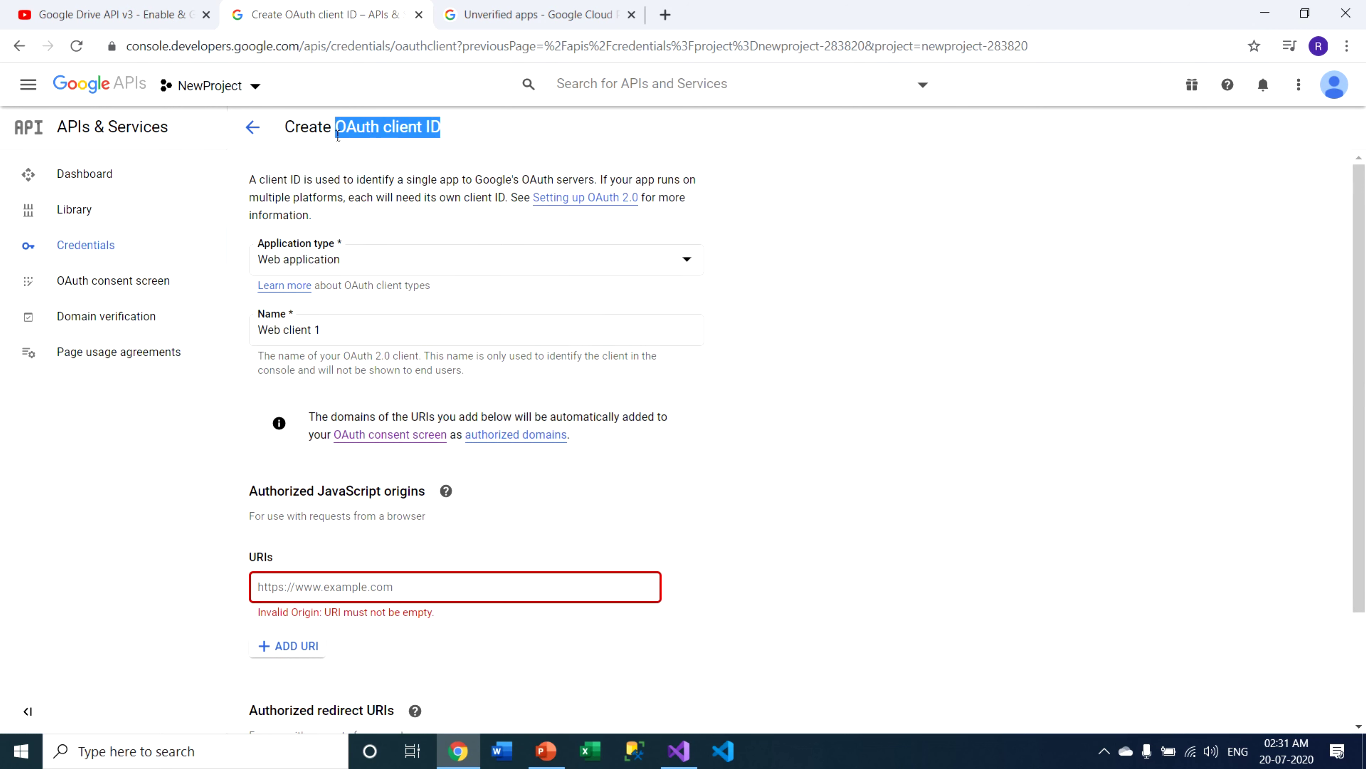
{"action": "scroll", "coordinate": [959, 379], "scroll_direction": "down", "scroll_amount": 3}
{"action": "left_click", "coordinate": [690, 447]}
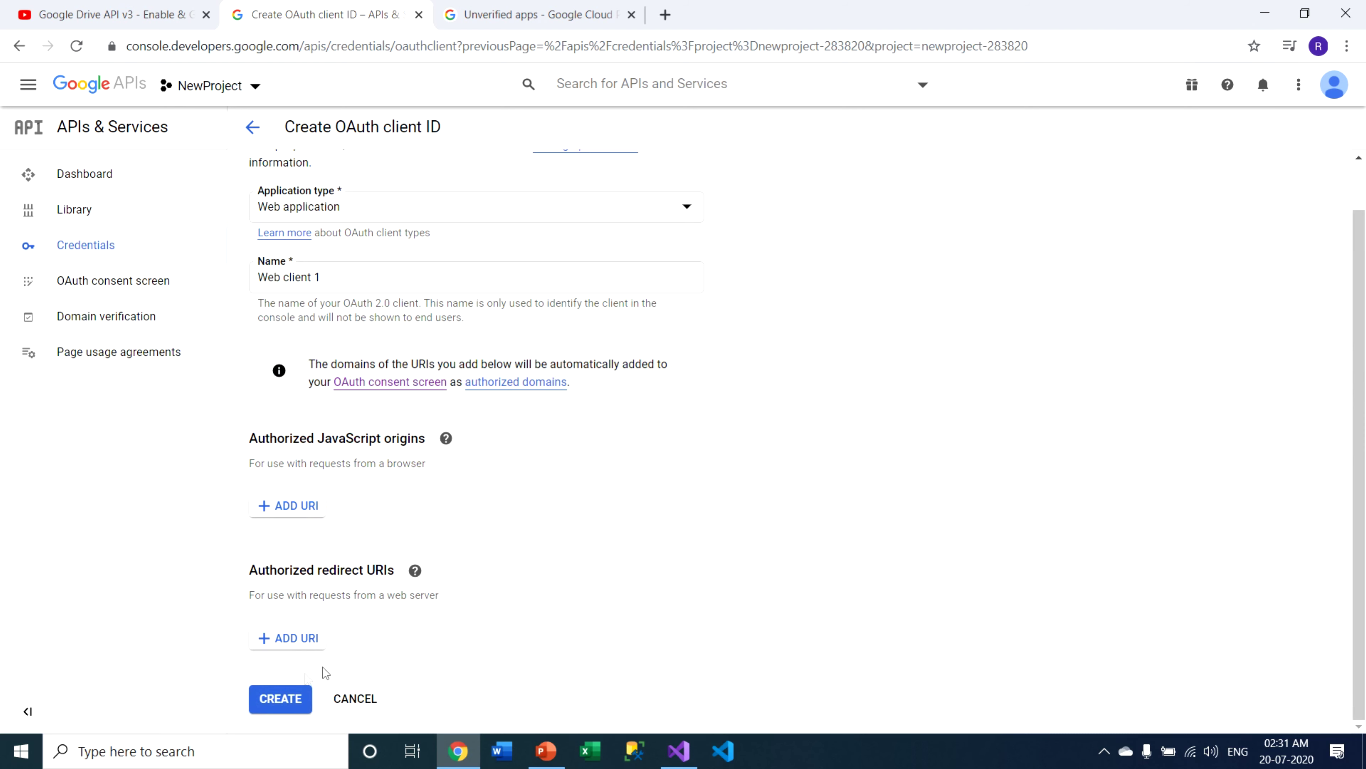
Step: Create the web application OAuth client and download its client secret JSON file
{"action": "left_click", "coordinate": [291, 697]}
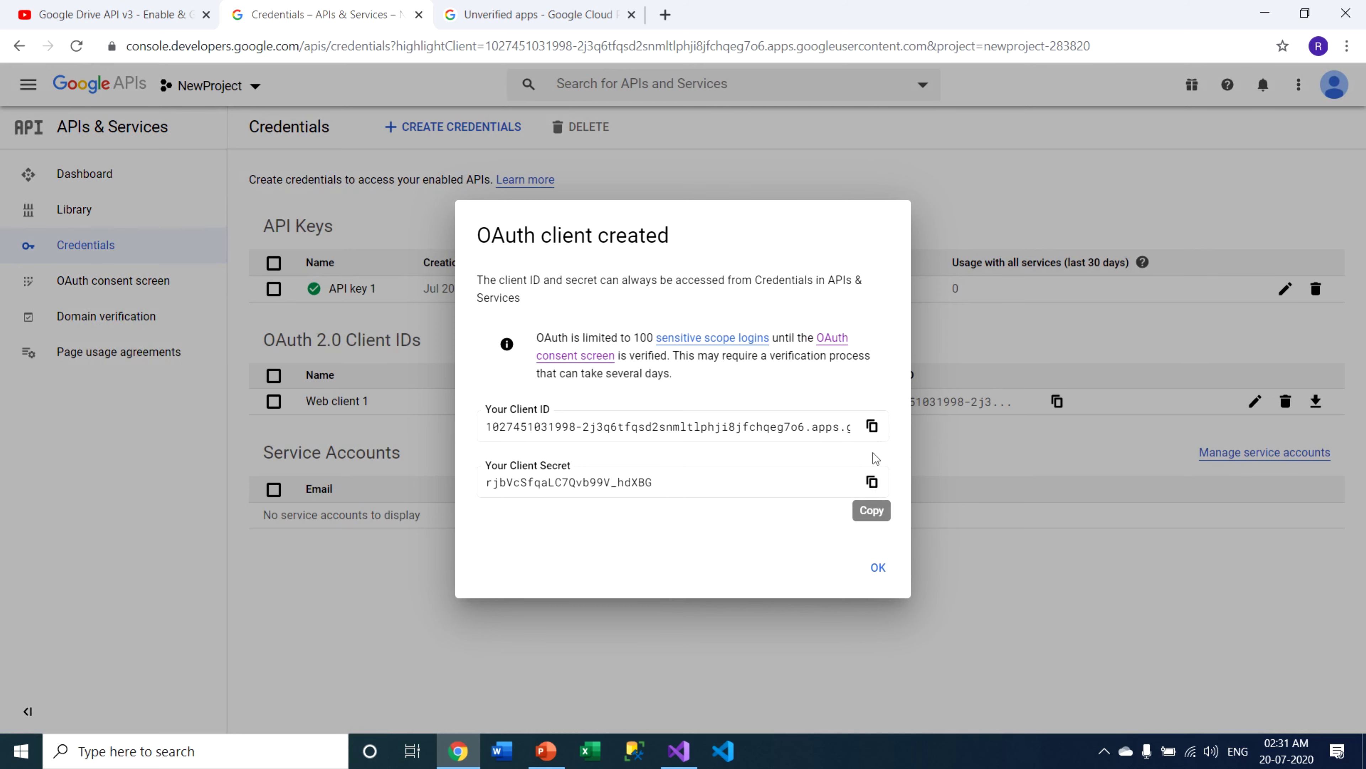
{"action": "left_click", "coordinate": [878, 566]}
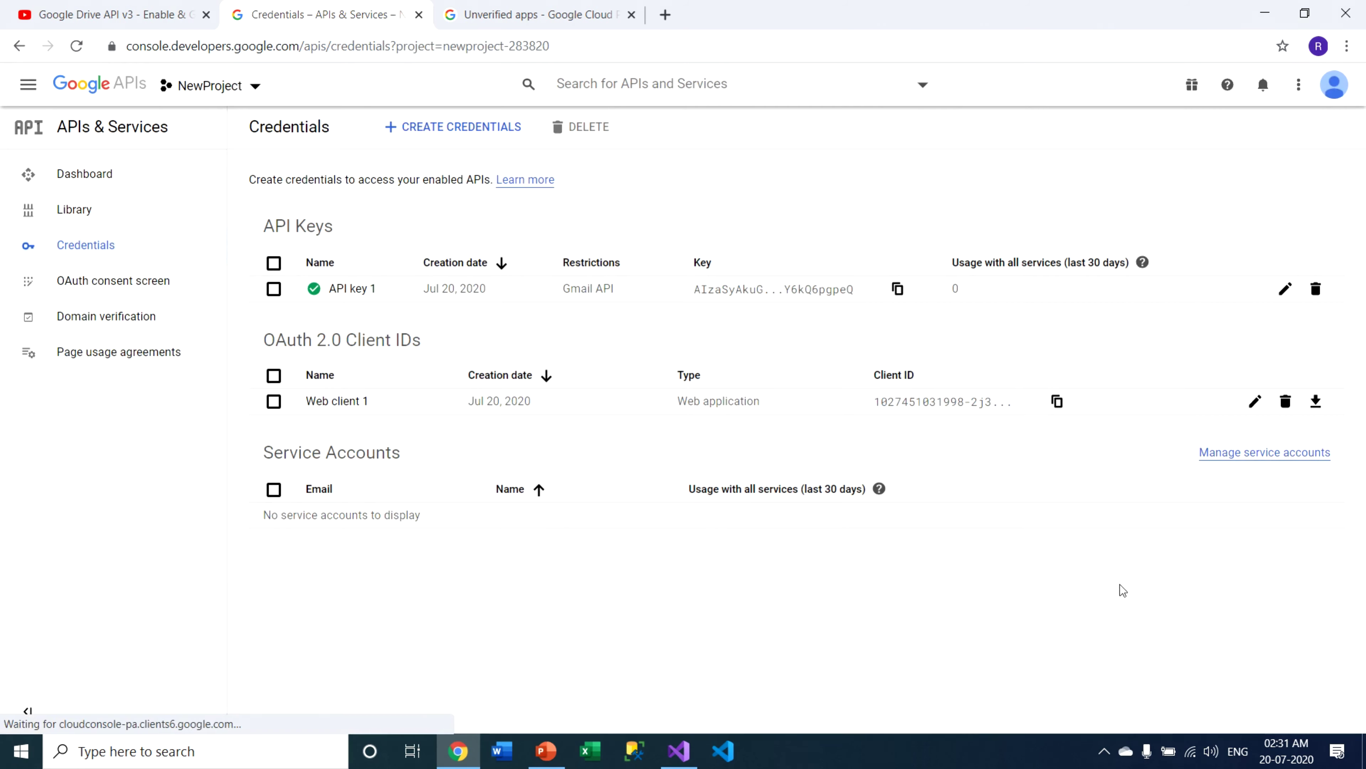
{"action": "left_click", "coordinate": [1315, 401]}
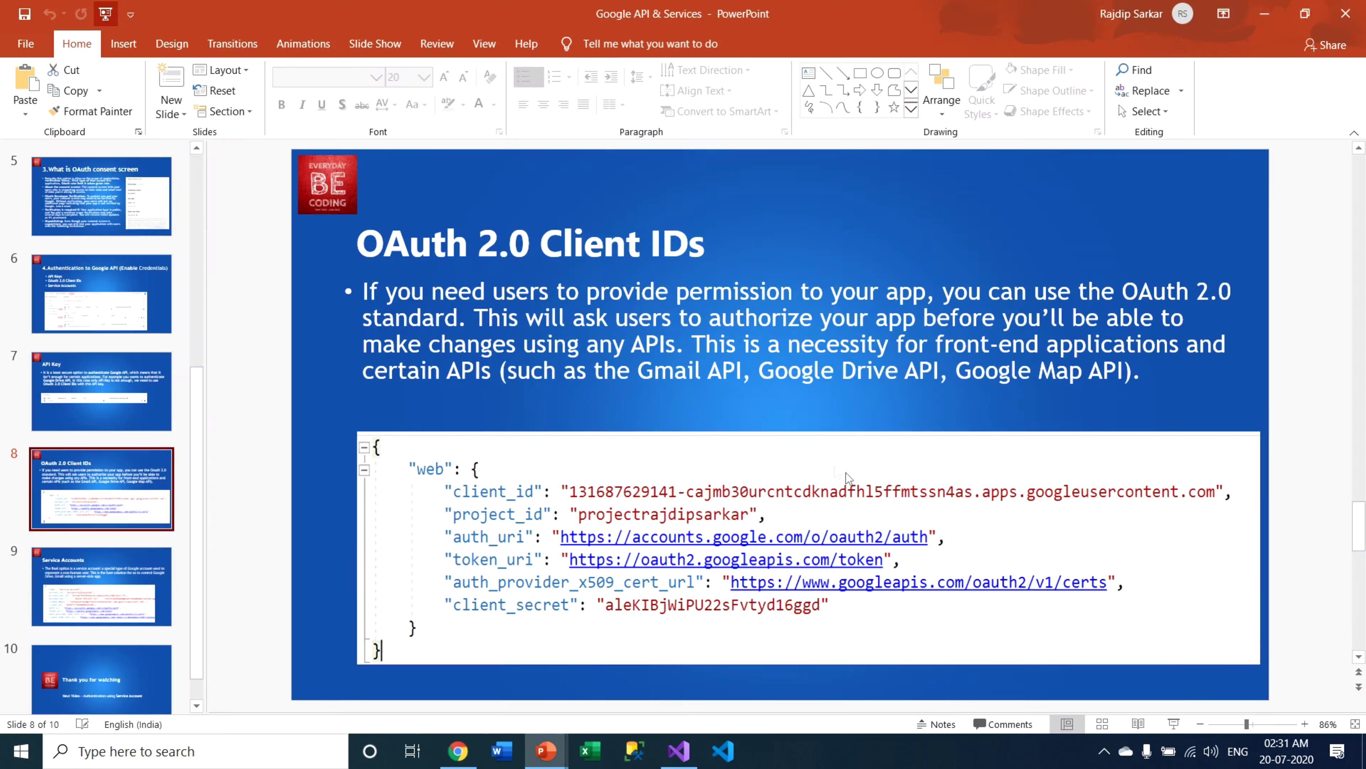
Step: Switch to PowerPoint and present the OAuth 2.0 Client IDs slide
{"action": "key", "text": "shift+F5"}
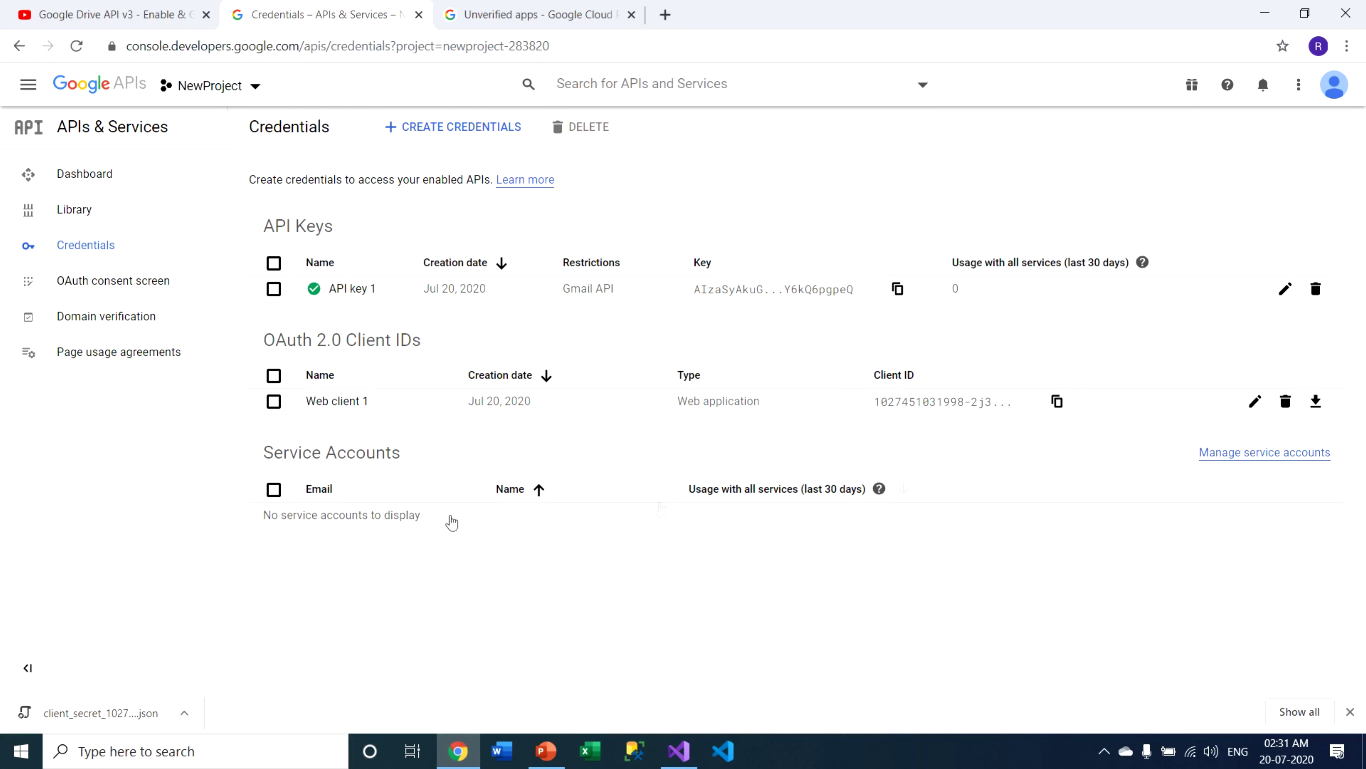
Step: Start creating a service account for NewProject and name it ServiceAC
{"action": "left_click", "coordinate": [479, 128]}
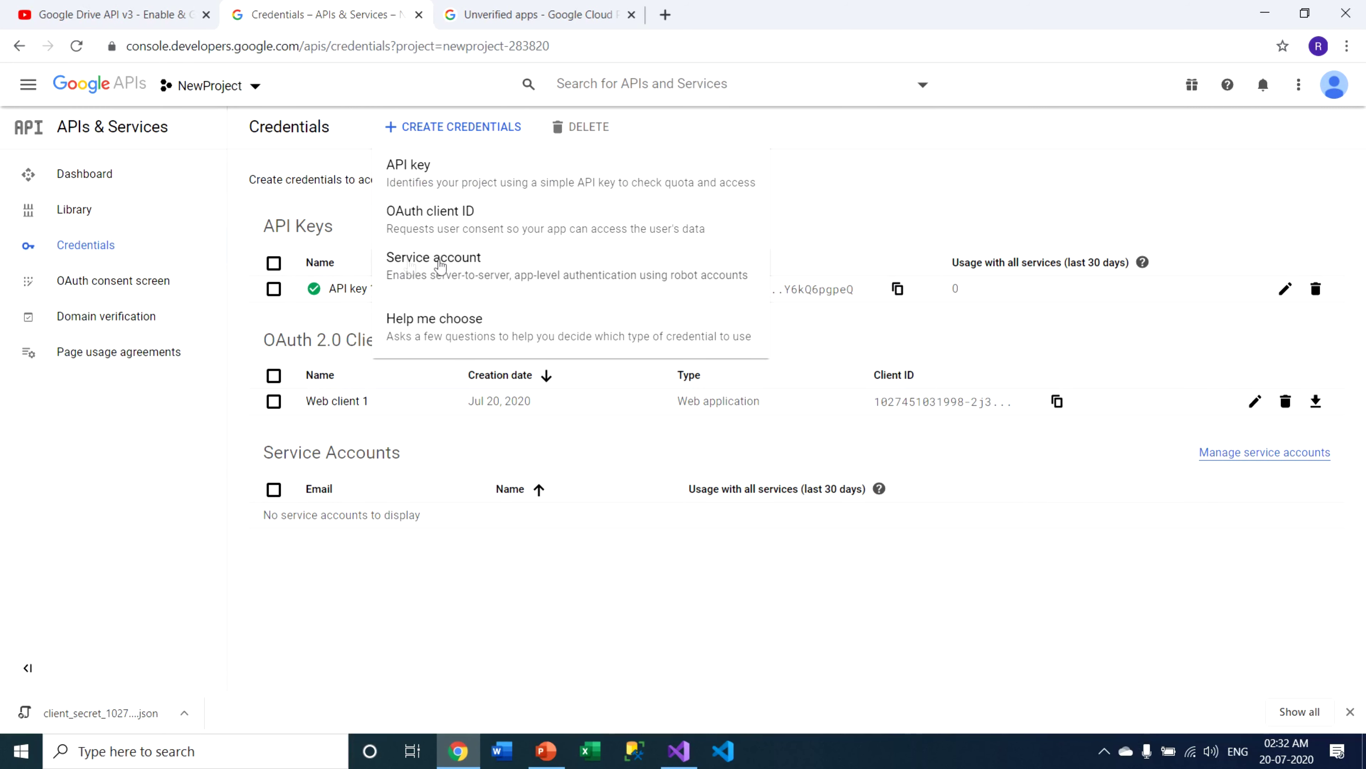
{"action": "left_click", "coordinate": [704, 606]}
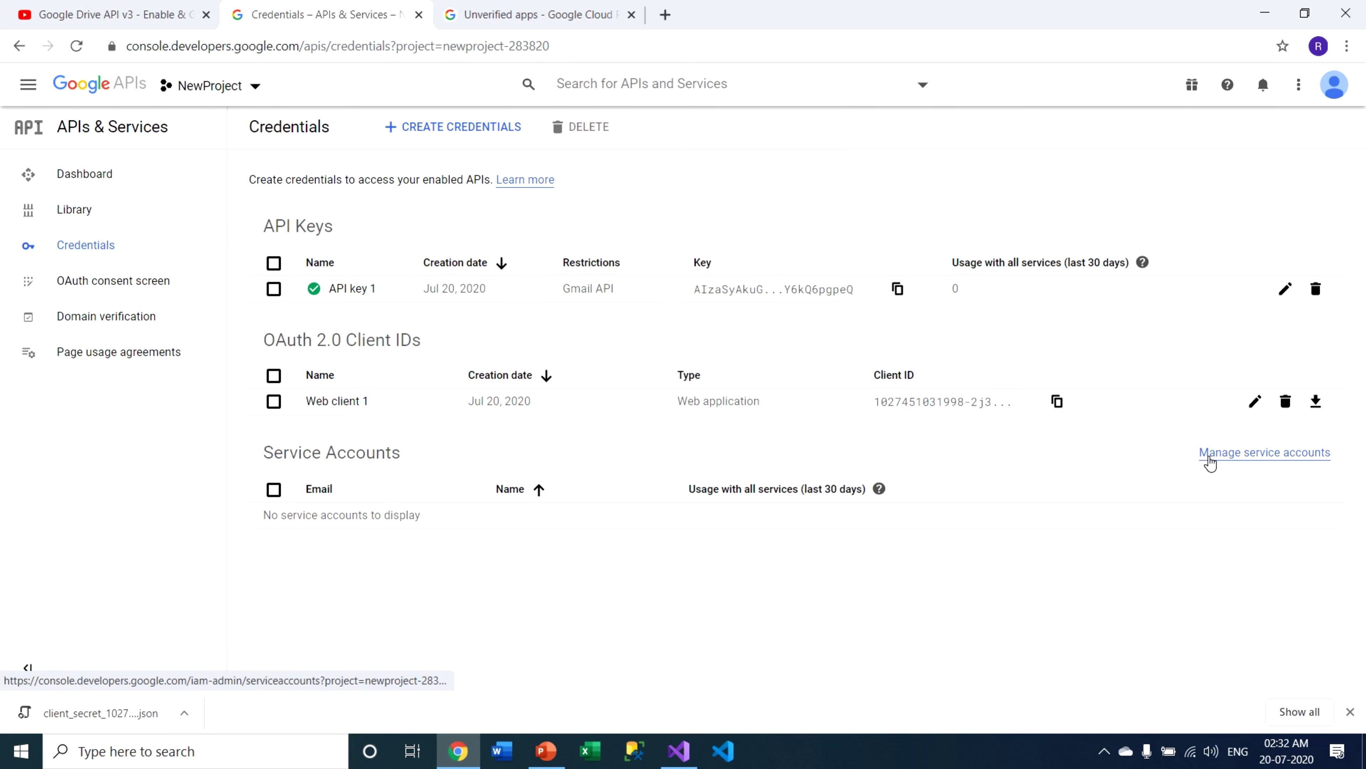
{"action": "left_click", "coordinate": [1296, 459]}
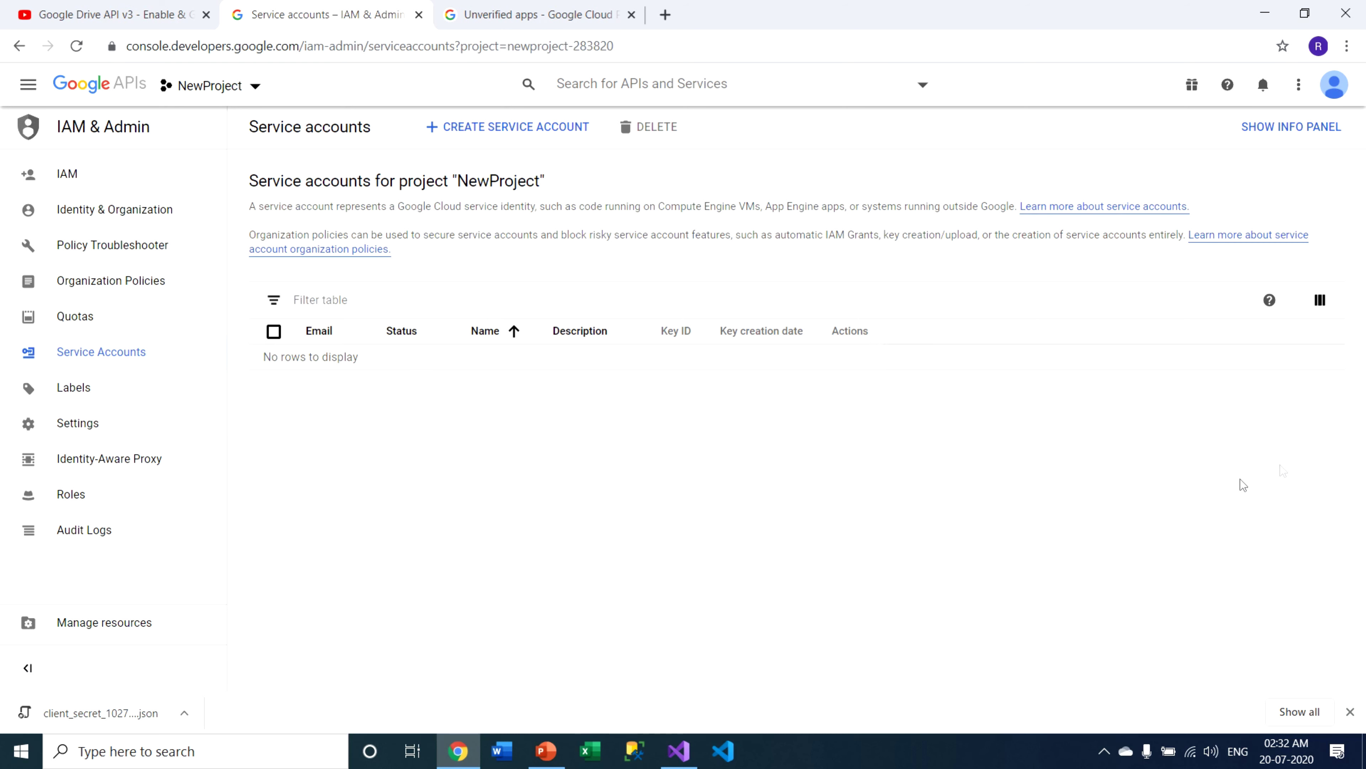
{"action": "left_click", "coordinate": [506, 131]}
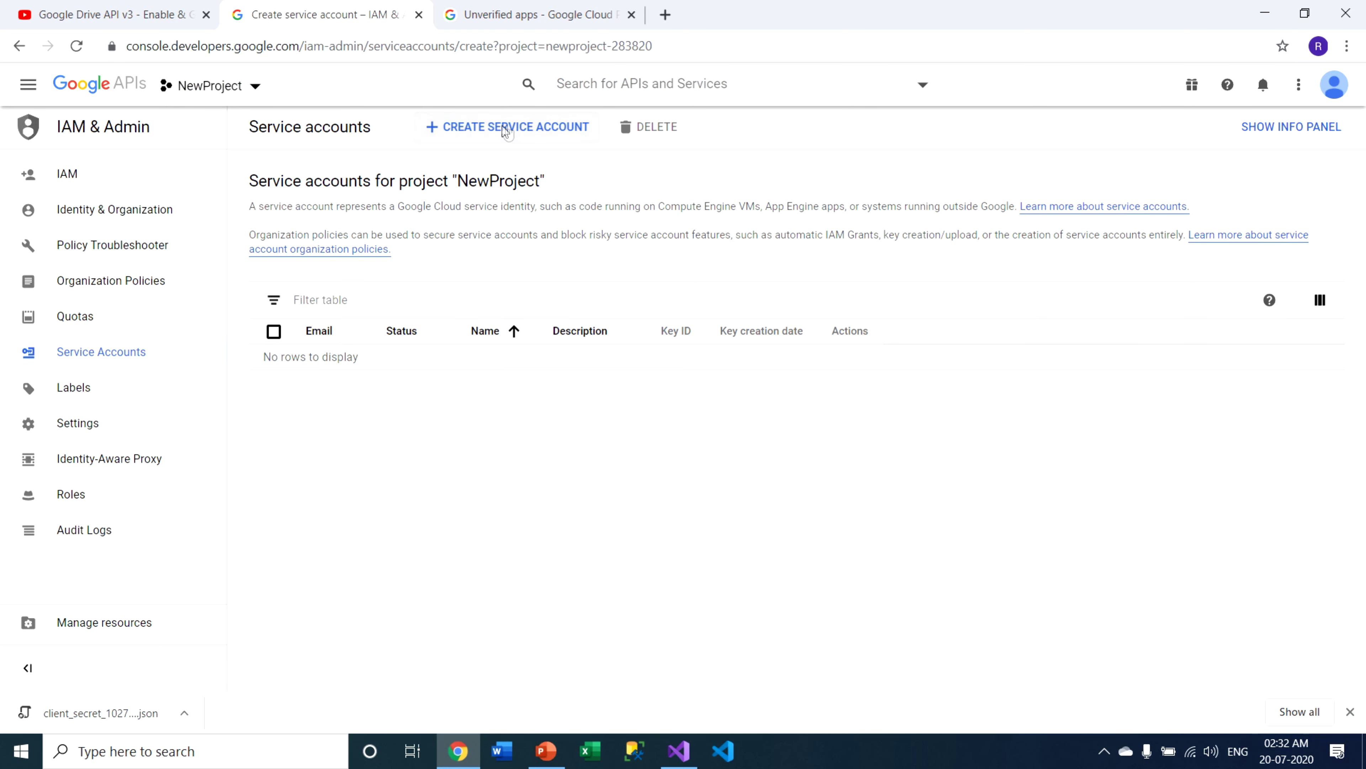
{"action": "left_click", "coordinate": [352, 290]}
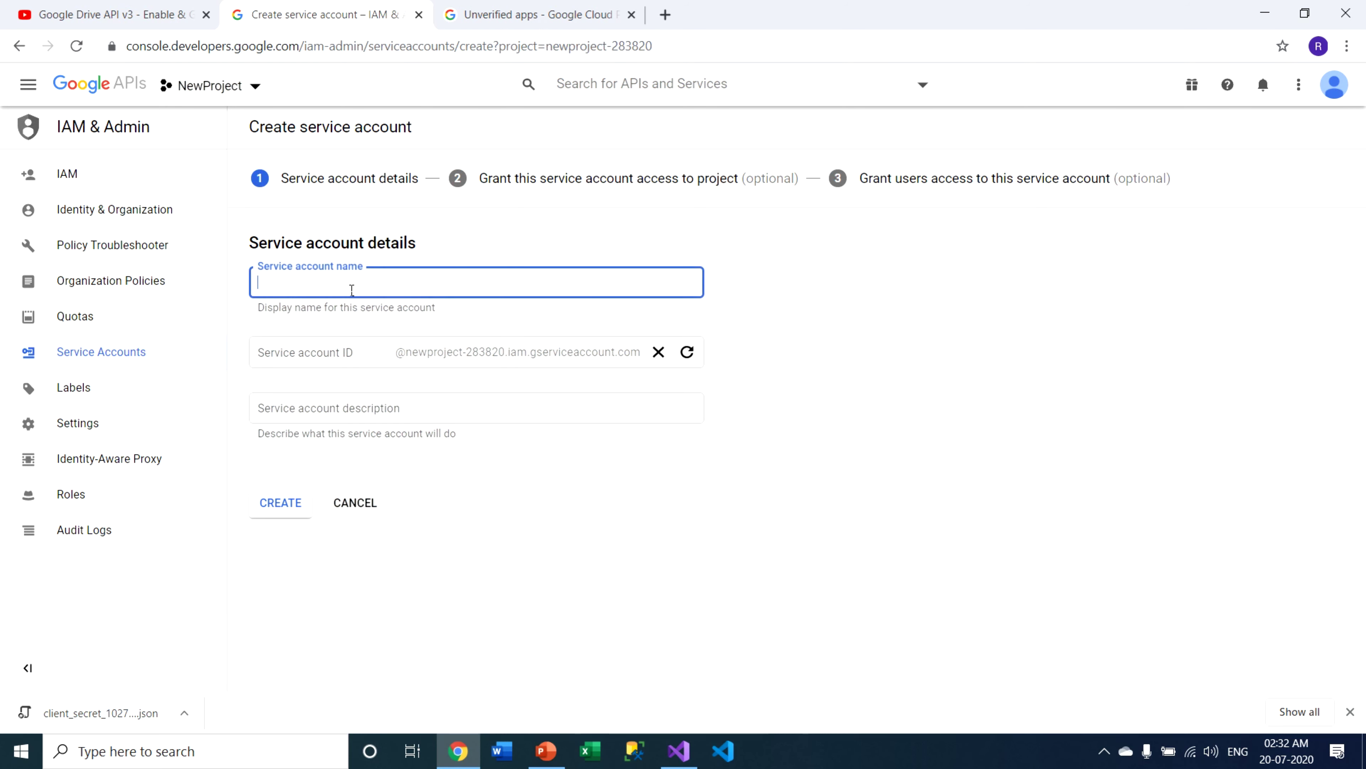
{"action": "type", "text": "ServiceAC"}
{"action": "left_click", "coordinate": [506, 428]}
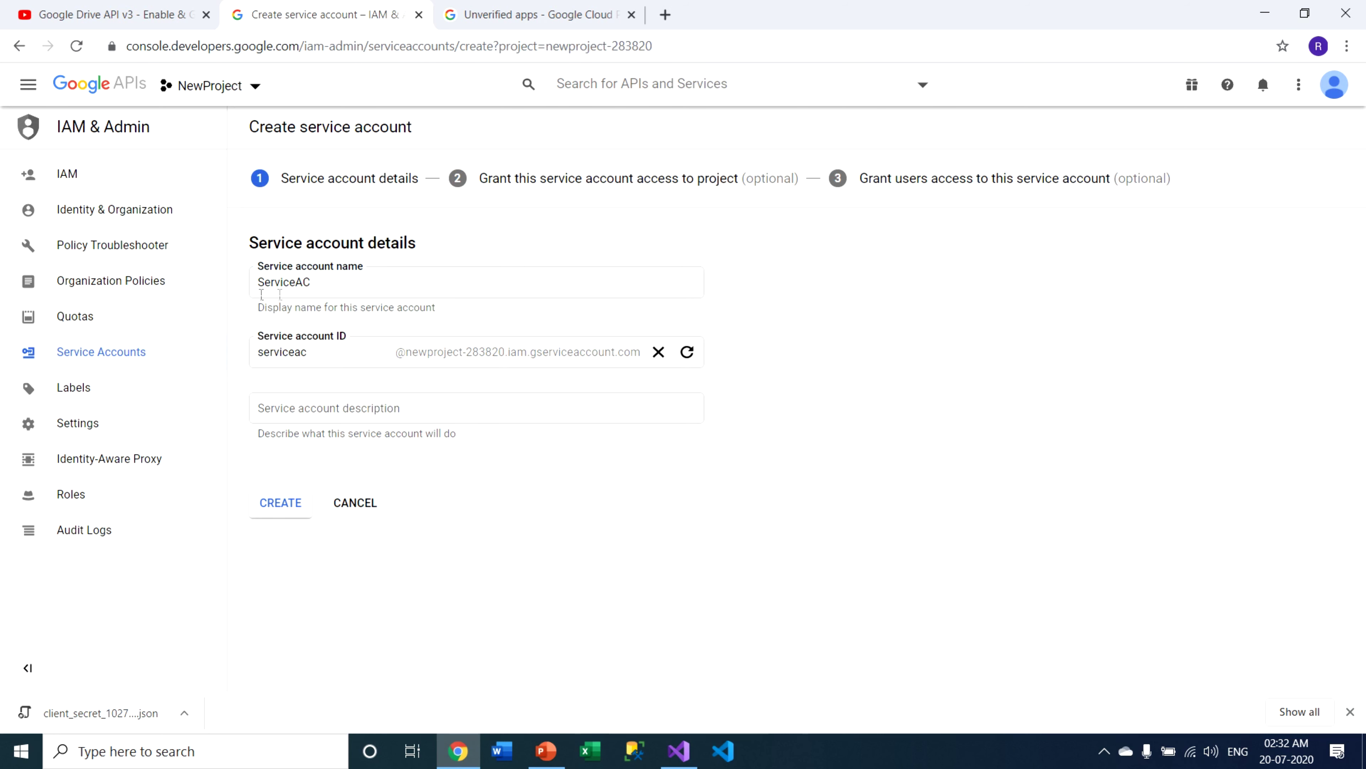
Step: Examine how the service account ID is built from the account name and the project ID
{"action": "left_click", "coordinate": [334, 289]}
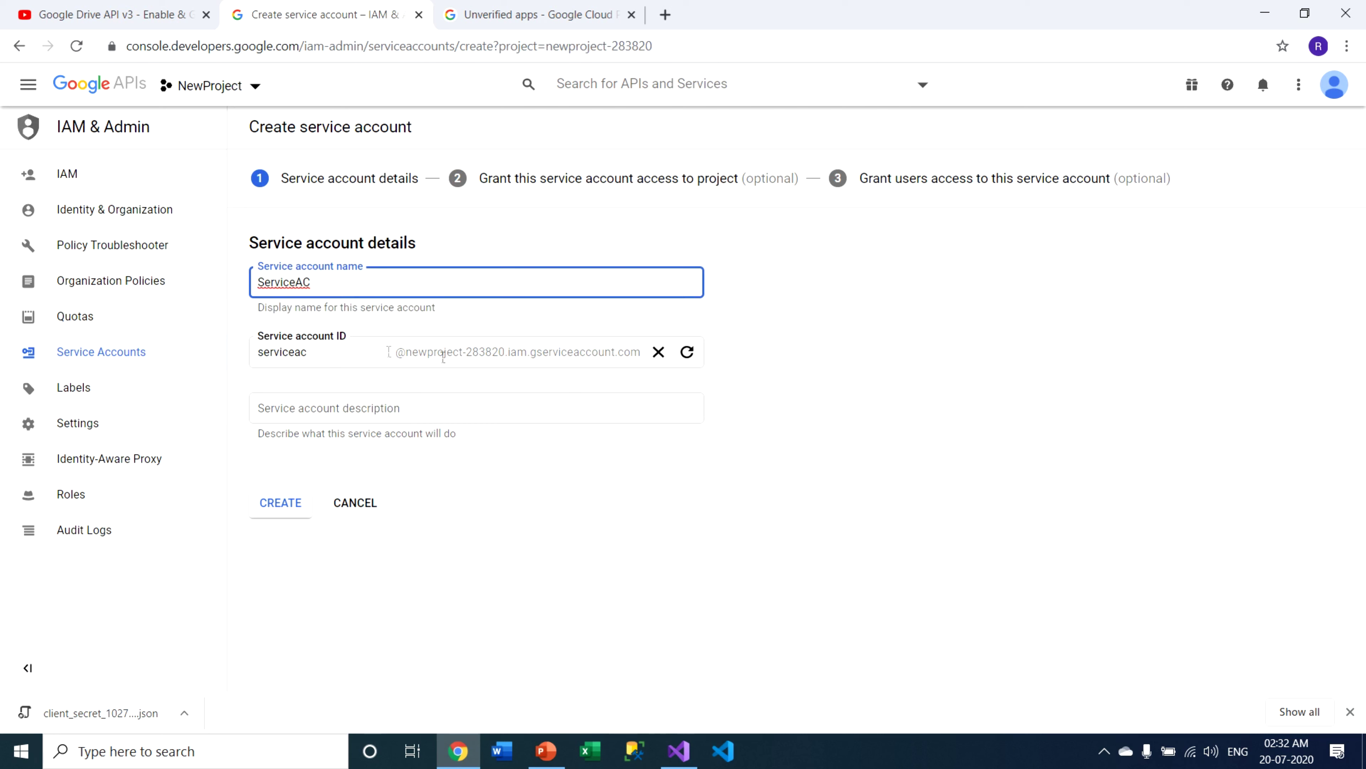
{"action": "left_click_drag", "start_coordinate": [329, 283], "coordinate": [262, 287]}
{"action": "left_click_drag", "start_coordinate": [318, 357], "coordinate": [265, 357]}
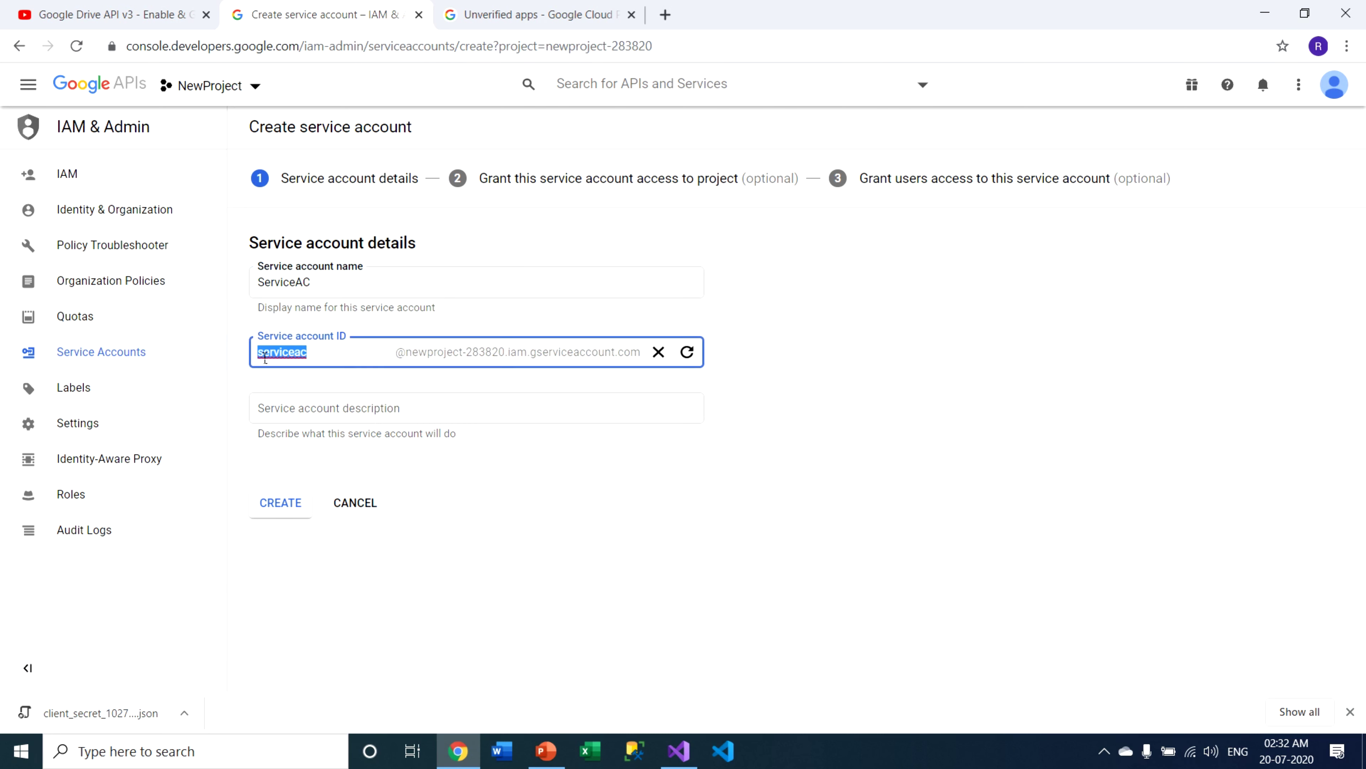
{"action": "left_click_drag", "start_coordinate": [396, 356], "coordinate": [627, 357]}
{"action": "left_click", "coordinate": [650, 356]}
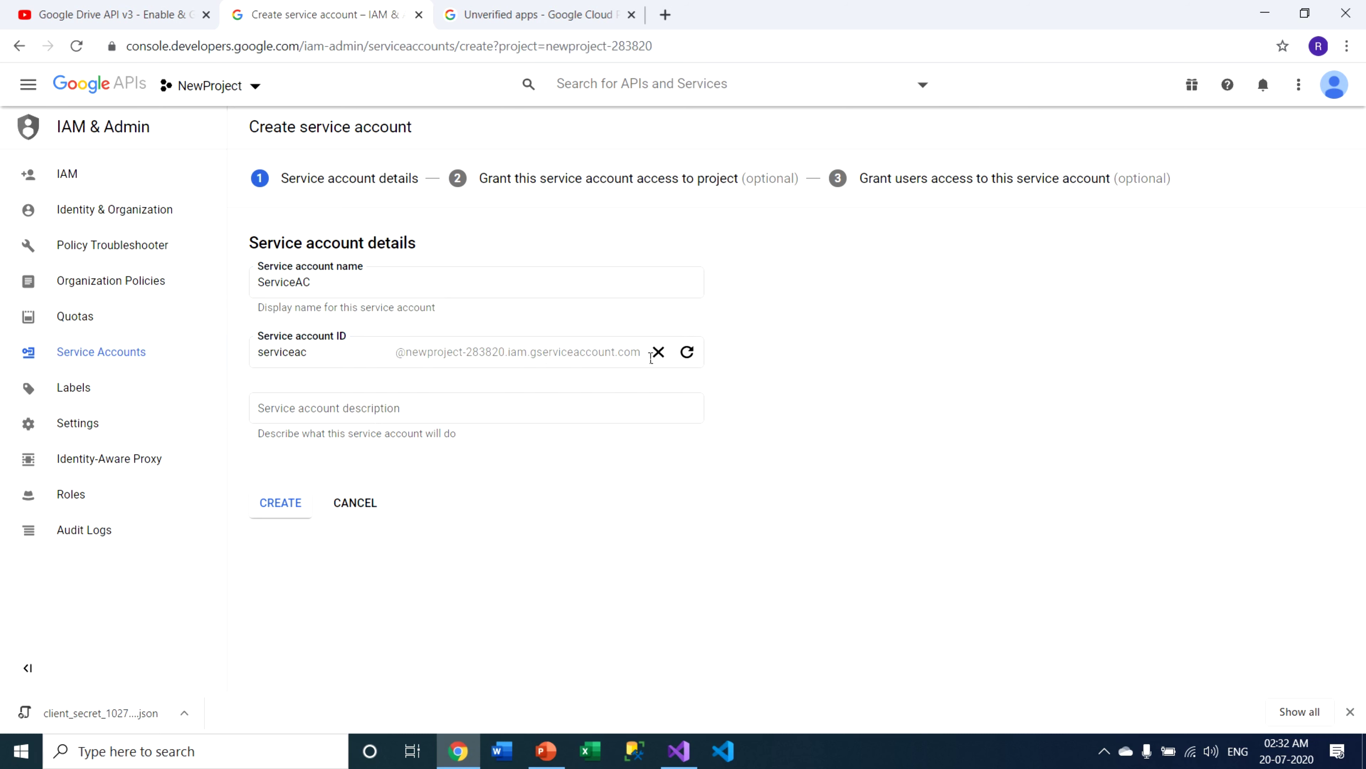
{"action": "double_click", "coordinate": [404, 365]}
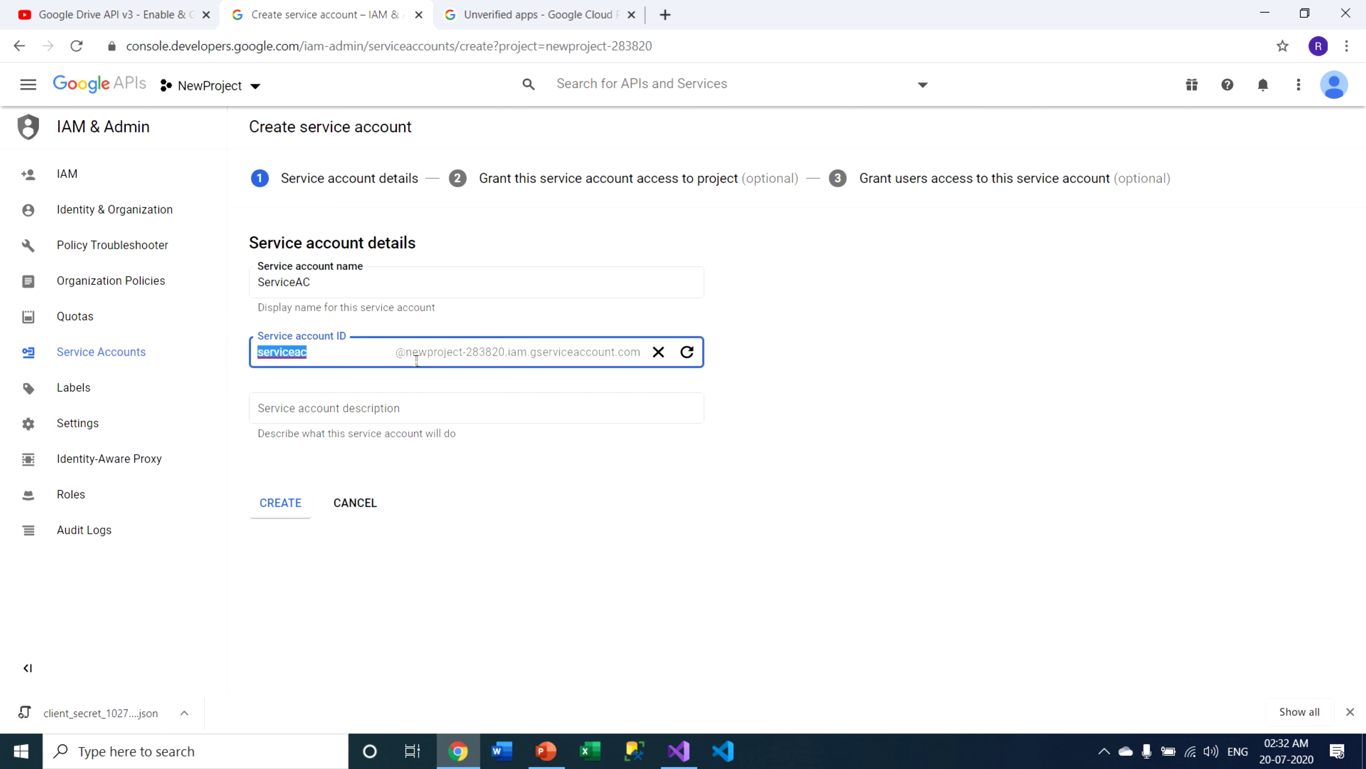
{"action": "left_click_drag", "start_coordinate": [468, 359], "coordinate": [409, 346]}
{"action": "left_click_drag", "start_coordinate": [466, 352], "coordinate": [506, 352]}
{"action": "left_click", "coordinate": [484, 368]}
{"action": "left_click_drag", "start_coordinate": [506, 354], "coordinate": [416, 356]}
{"action": "left_click", "coordinate": [416, 356]}
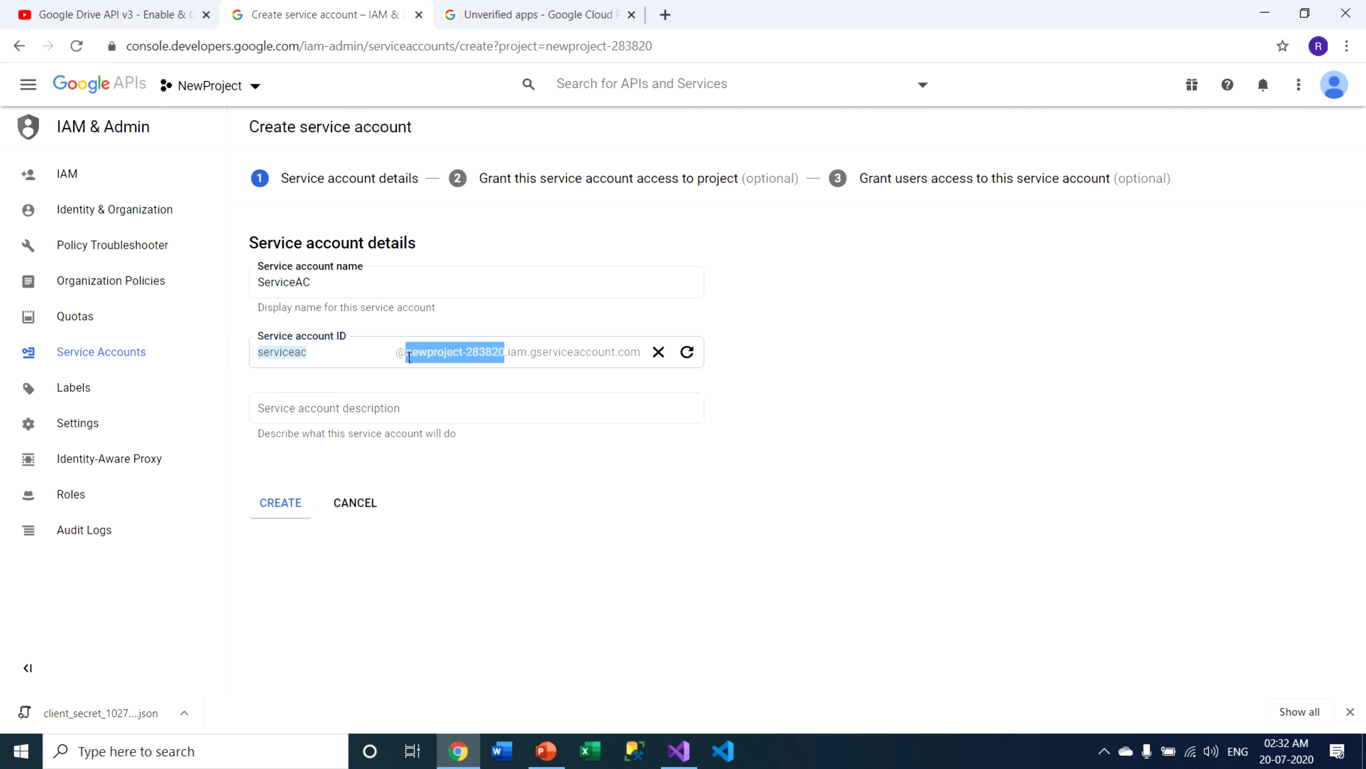
Step: Look up NewProject's ID in the project list and compare it with the domain part of the service account ID
{"action": "left_click", "coordinate": [258, 89]}
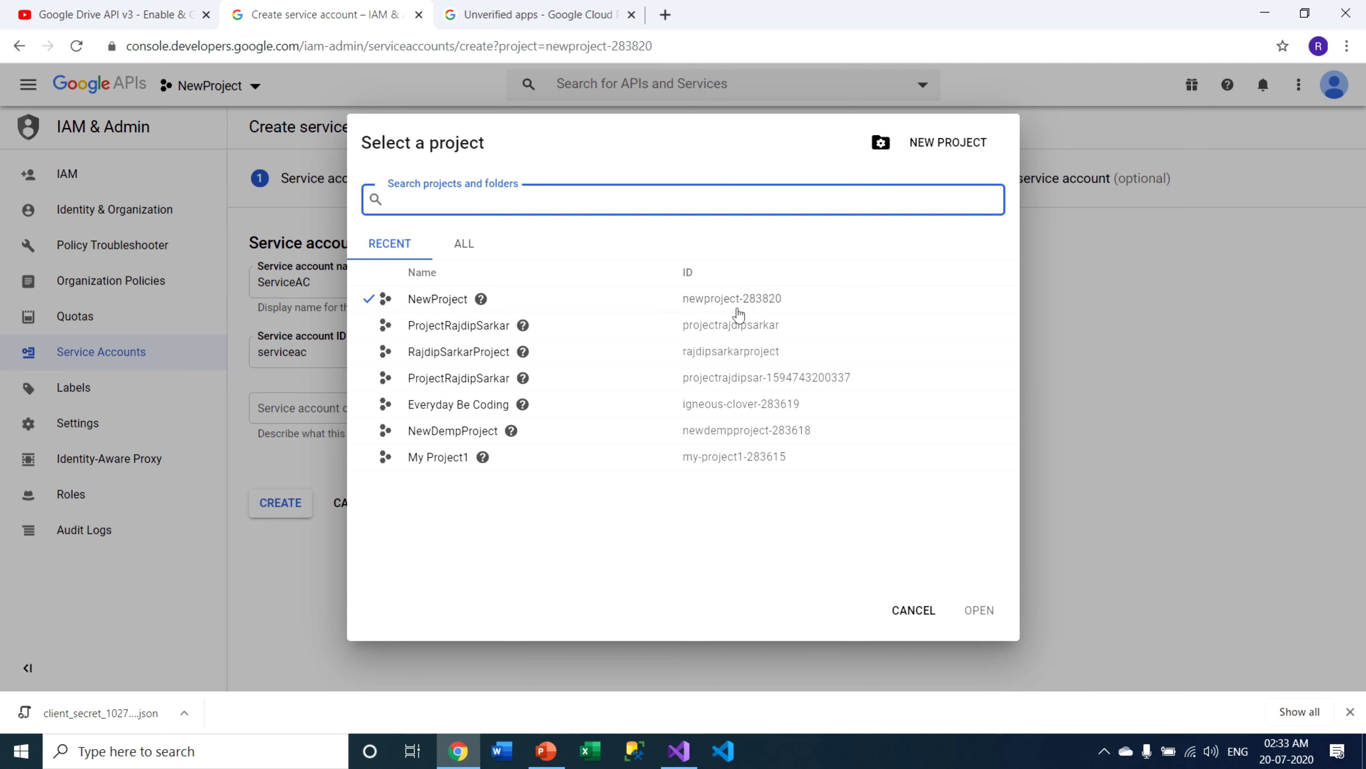
{"action": "left_click", "coordinate": [913, 610]}
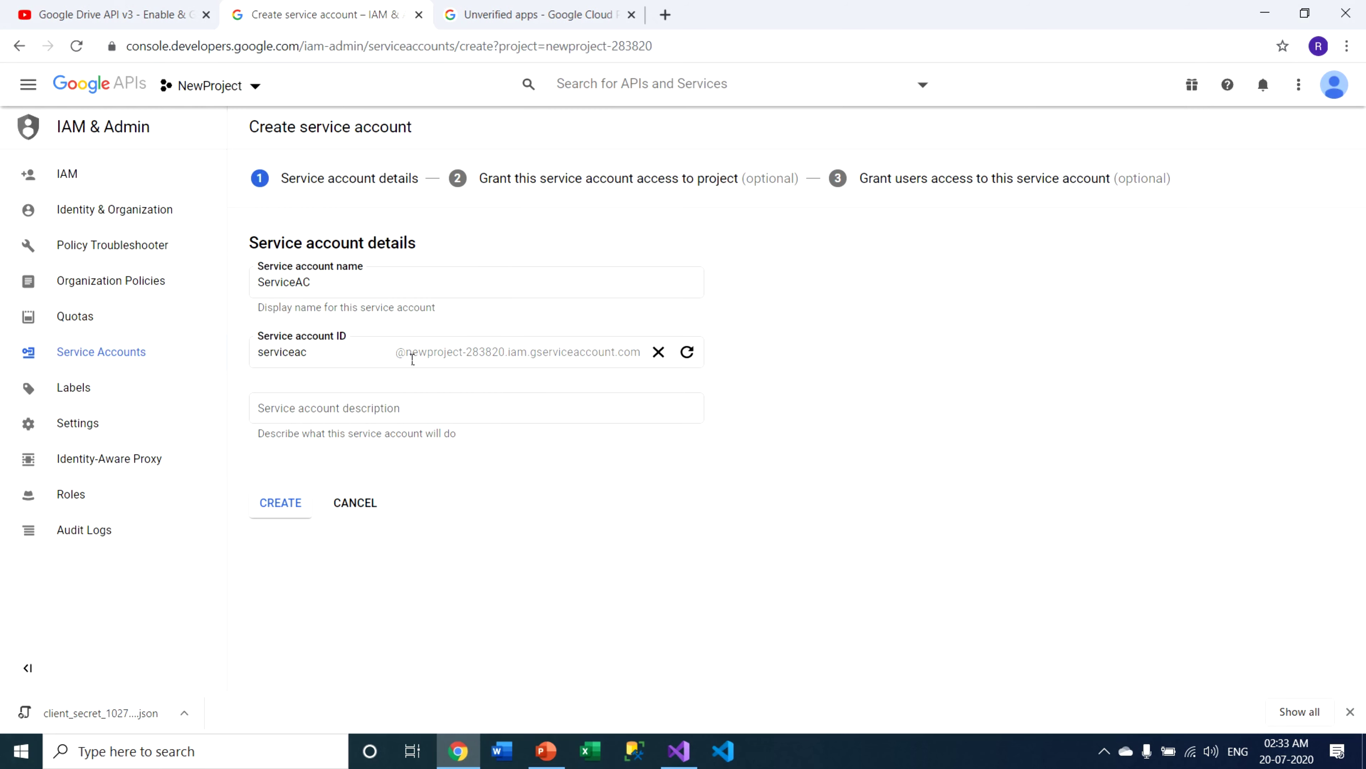
{"action": "left_click_drag", "start_coordinate": [412, 357], "coordinate": [516, 359]}
{"action": "left_click", "coordinate": [531, 361]}
{"action": "left_click", "coordinate": [532, 359]}
{"action": "left_click", "coordinate": [535, 359]}
{"action": "left_click", "coordinate": [537, 358]}
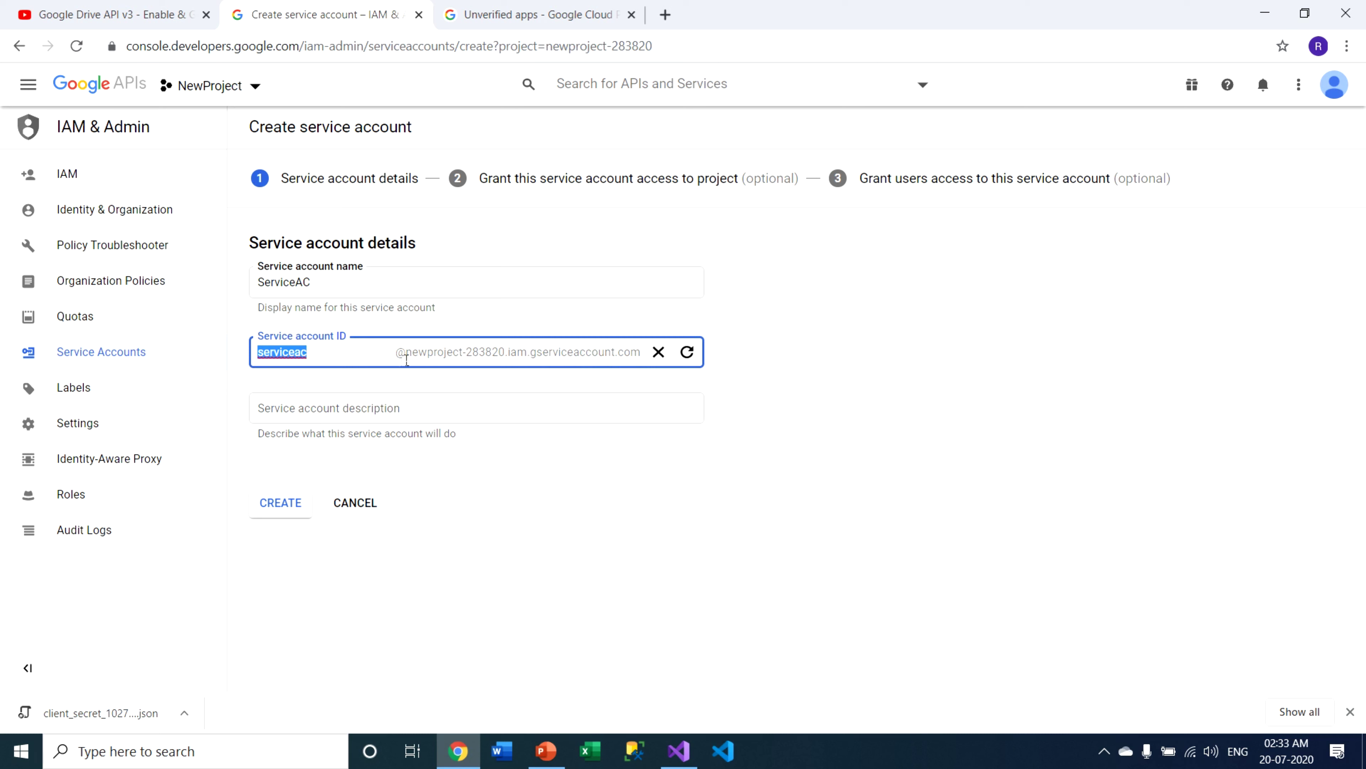
{"action": "left_click_drag", "start_coordinate": [406, 358], "coordinate": [647, 358]}
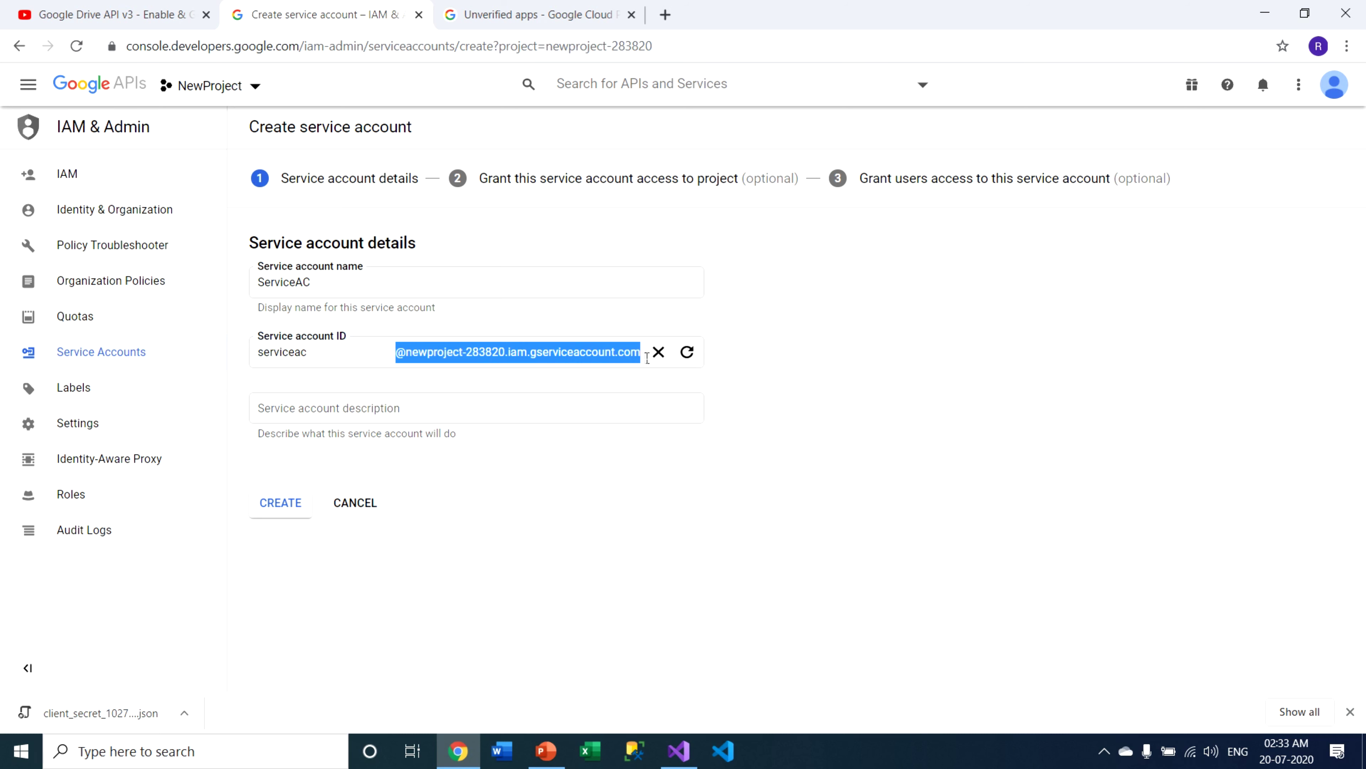
Step: Create the ServiceAC service account with the ID serviceac, leaving its description blank
{"action": "left_click", "coordinate": [648, 357]}
{"action": "left_click", "coordinate": [486, 339]}
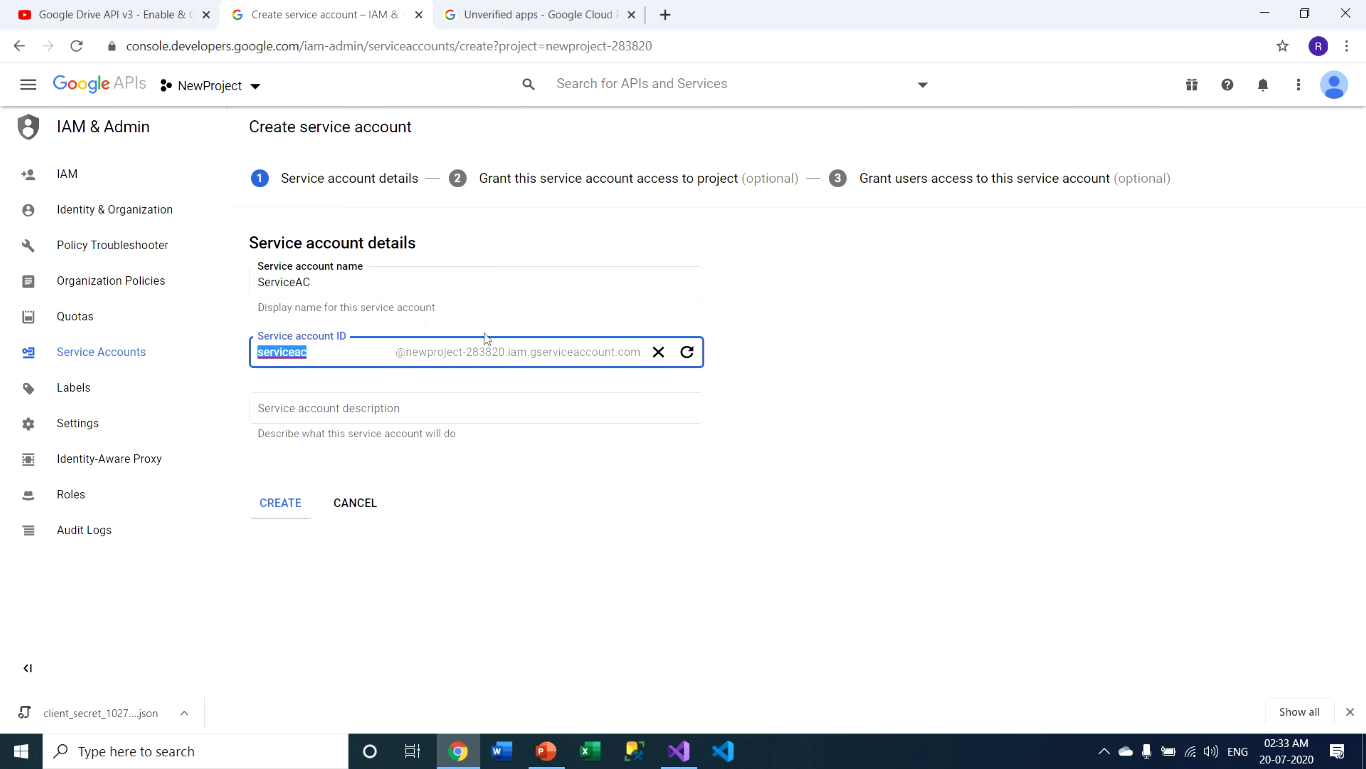
{"action": "left_click", "coordinate": [486, 372]}
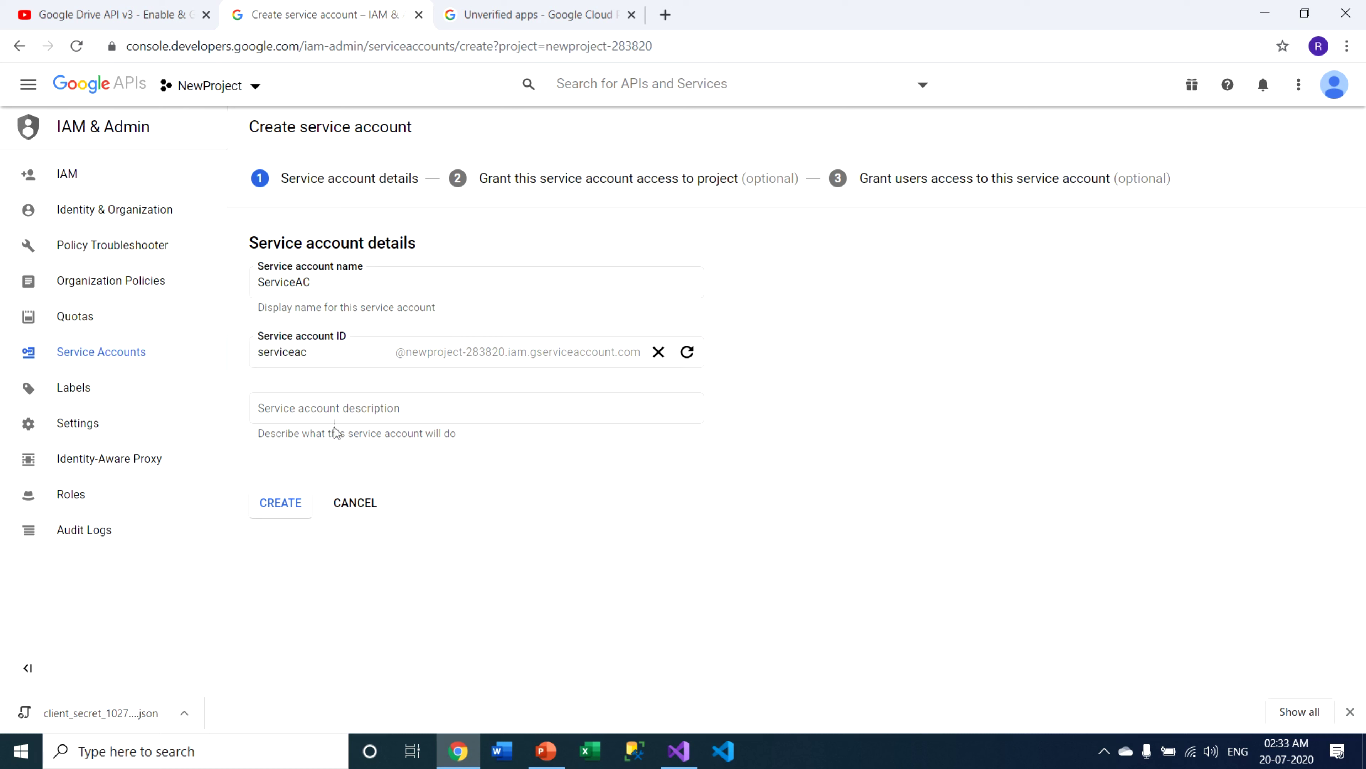
{"action": "left_click", "coordinate": [292, 510]}
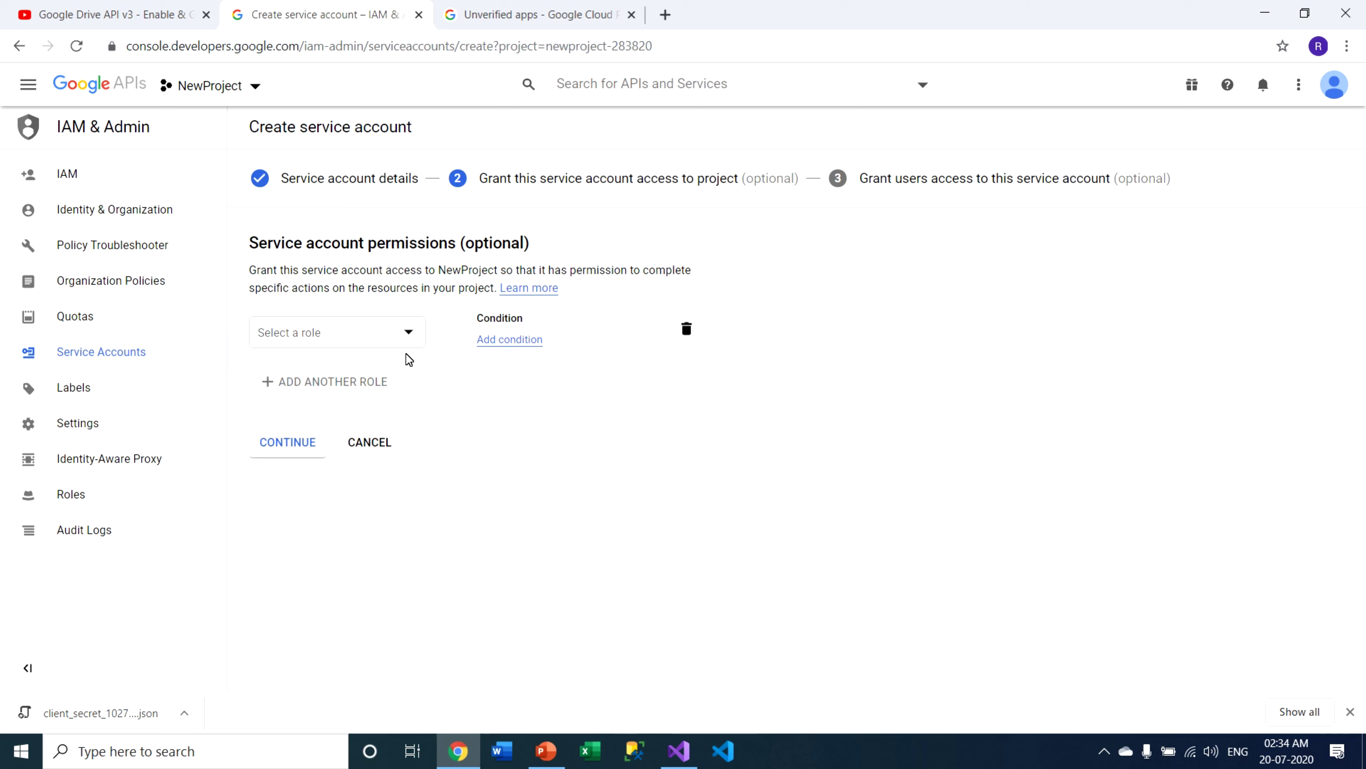
Step: Grant the service account the project role Owner and continue to the user access stage
{"action": "left_click", "coordinate": [401, 340]}
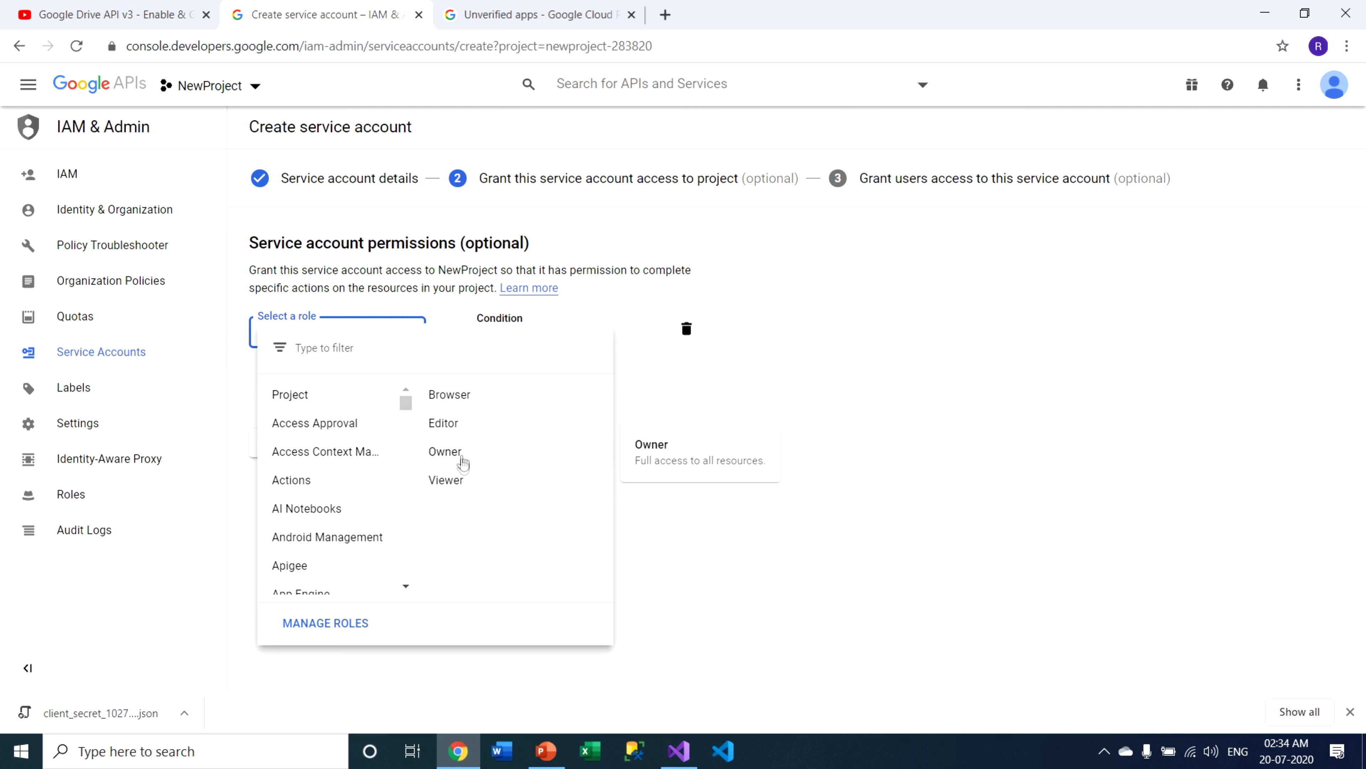
{"action": "left_click", "coordinate": [460, 455]}
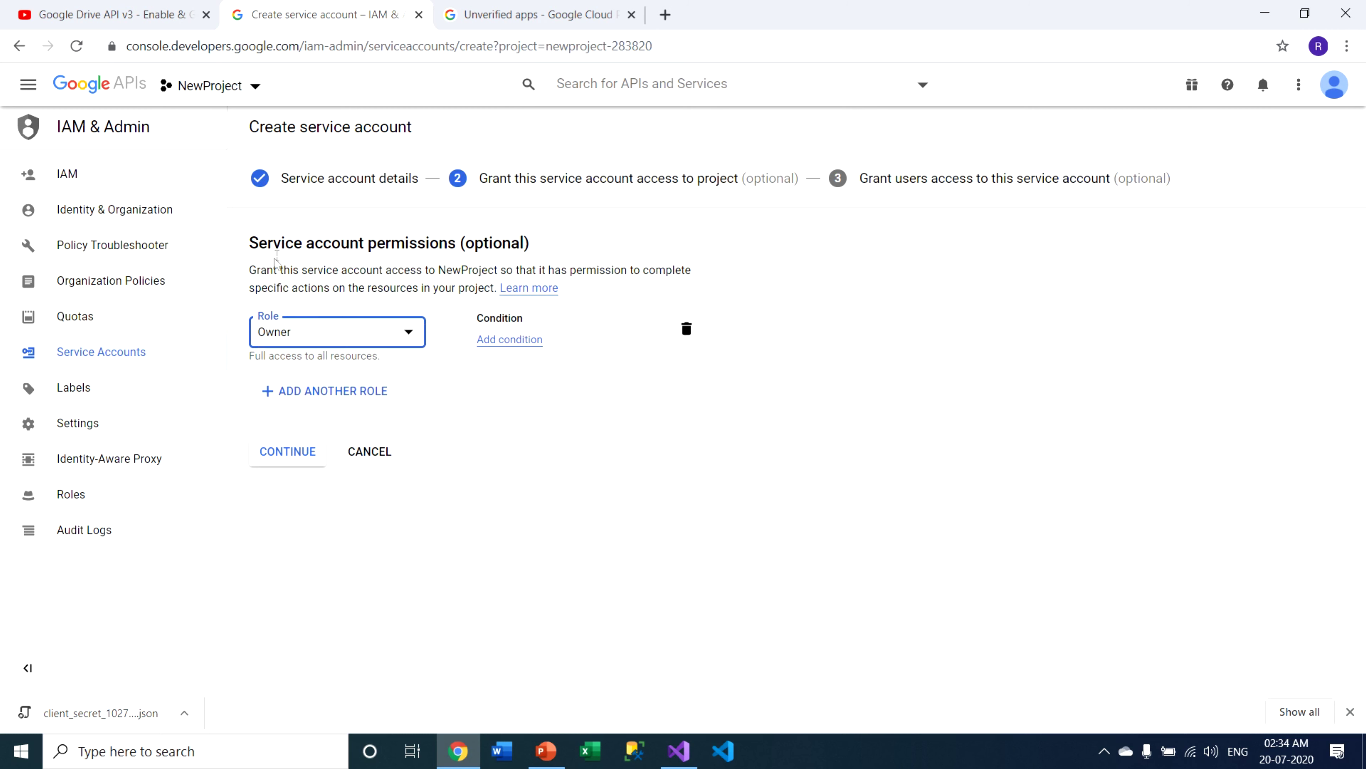
{"action": "left_click", "coordinate": [296, 455]}
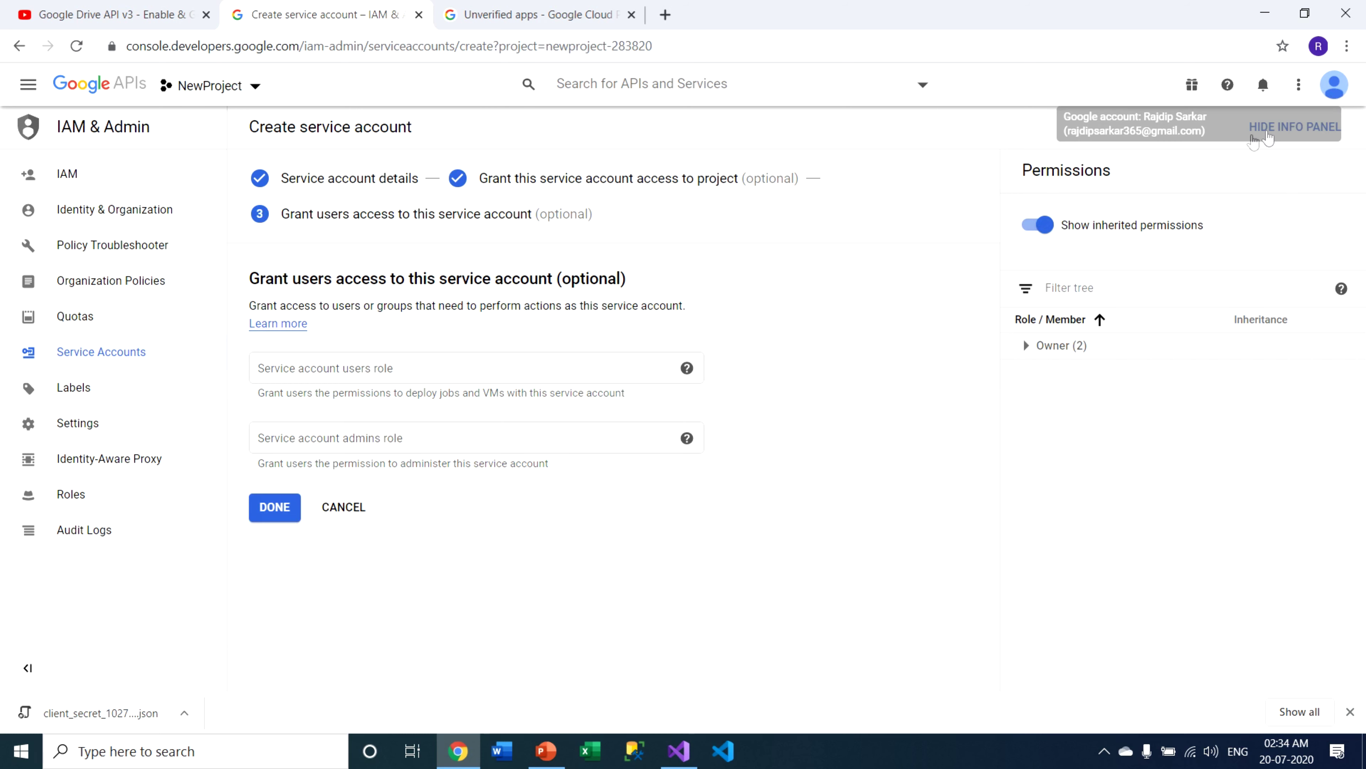
Step: Check which Google account is signed in, and finish the service account setup without assigning a users or admins role
{"action": "left_click", "coordinate": [1326, 96]}
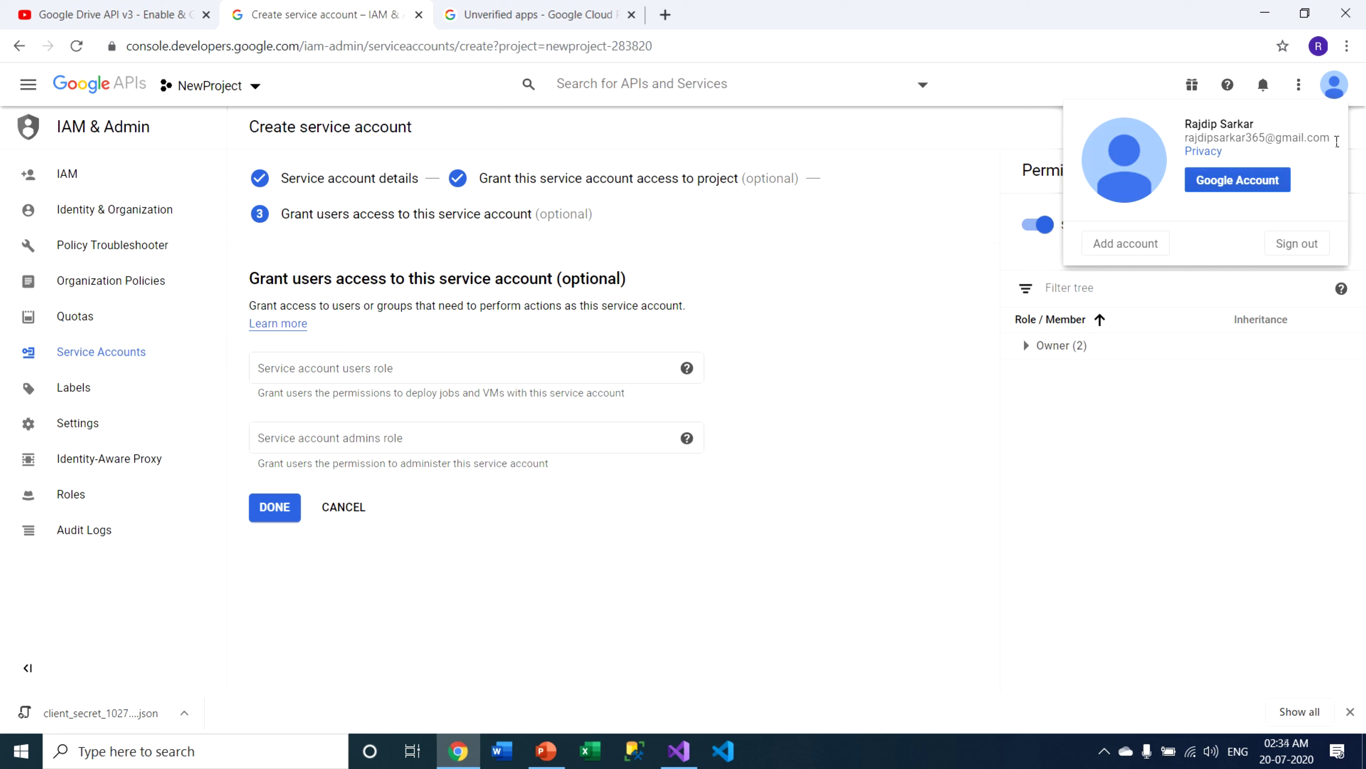
{"action": "left_click", "coordinate": [729, 366]}
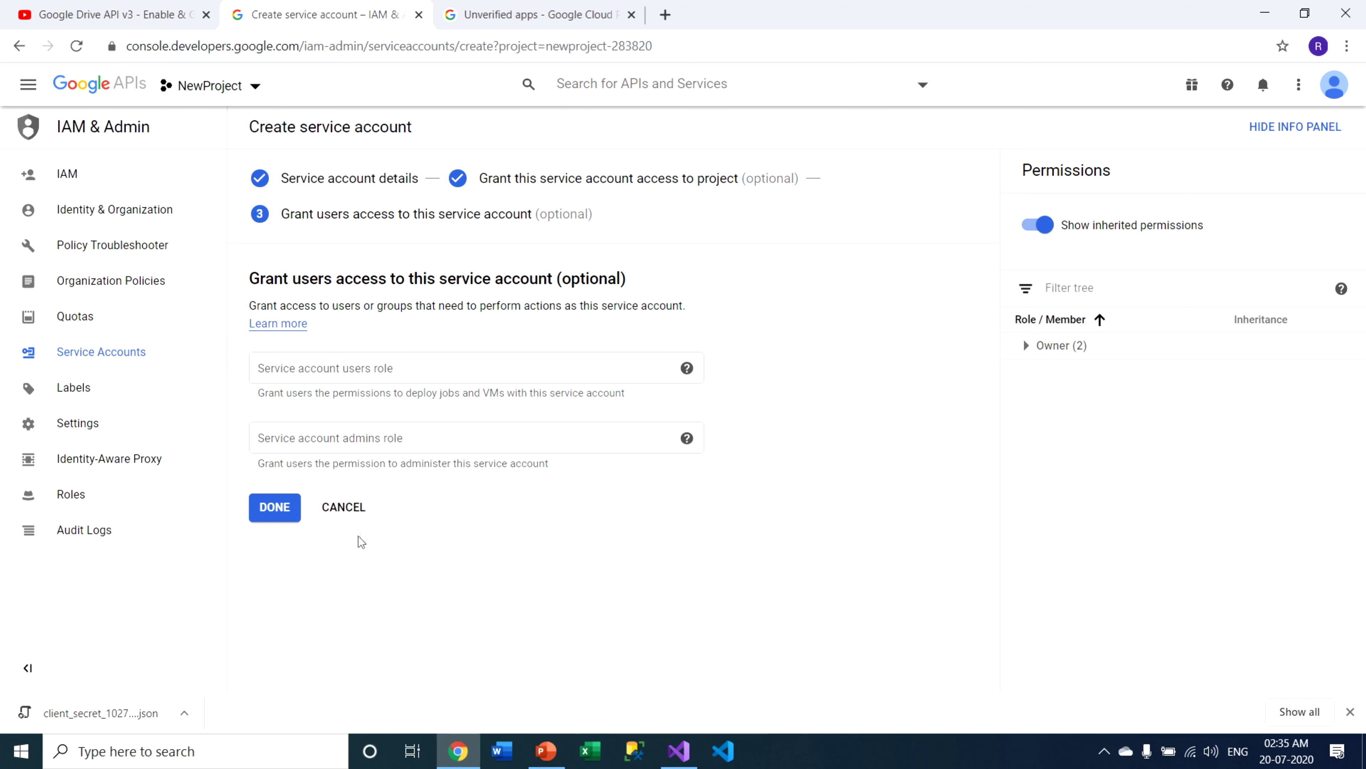
{"action": "left_click", "coordinate": [297, 517]}
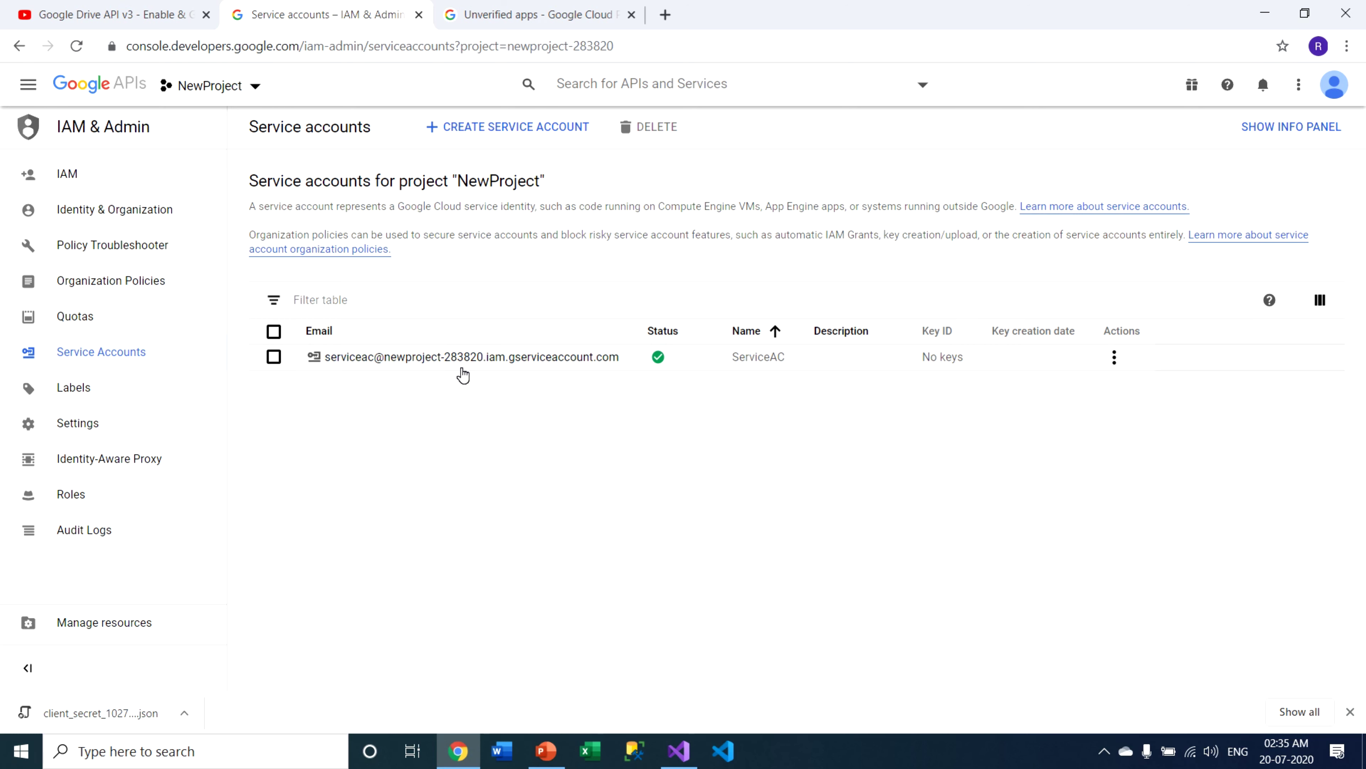
Step: Go to the APIs & Services dashboard and open NewProject's Credentials page
{"action": "left_click", "coordinate": [28, 84]}
{"action": "mouse_move", "coordinate": [100, 141]}
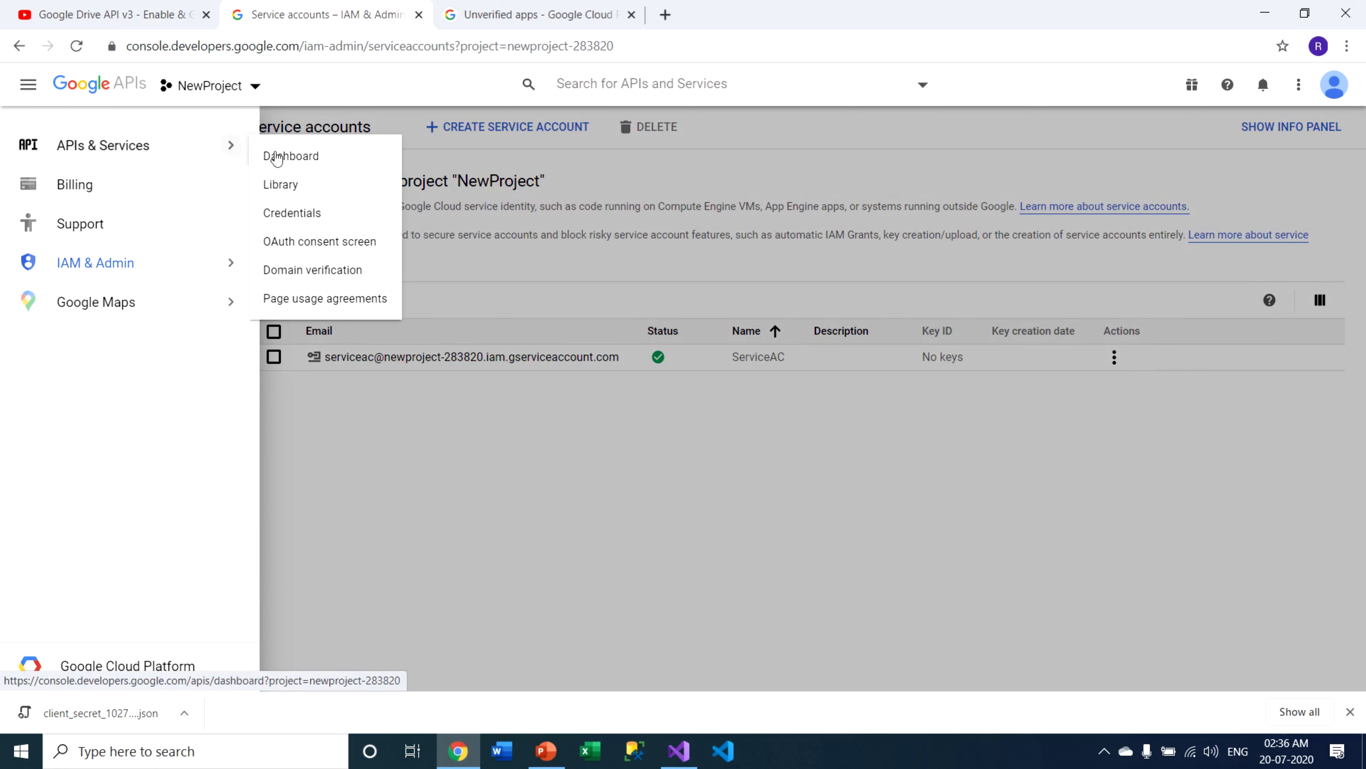
{"action": "left_click", "coordinate": [294, 155]}
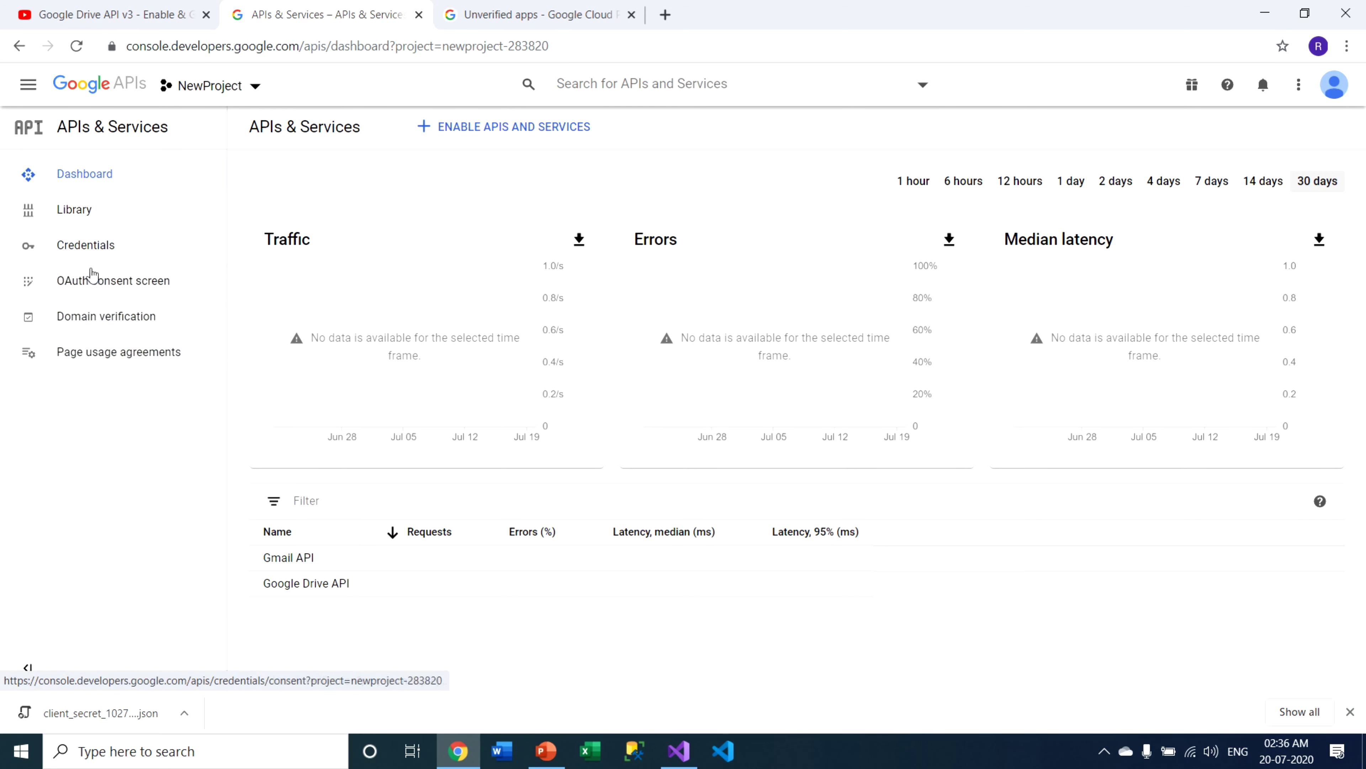
{"action": "left_click", "coordinate": [98, 255]}
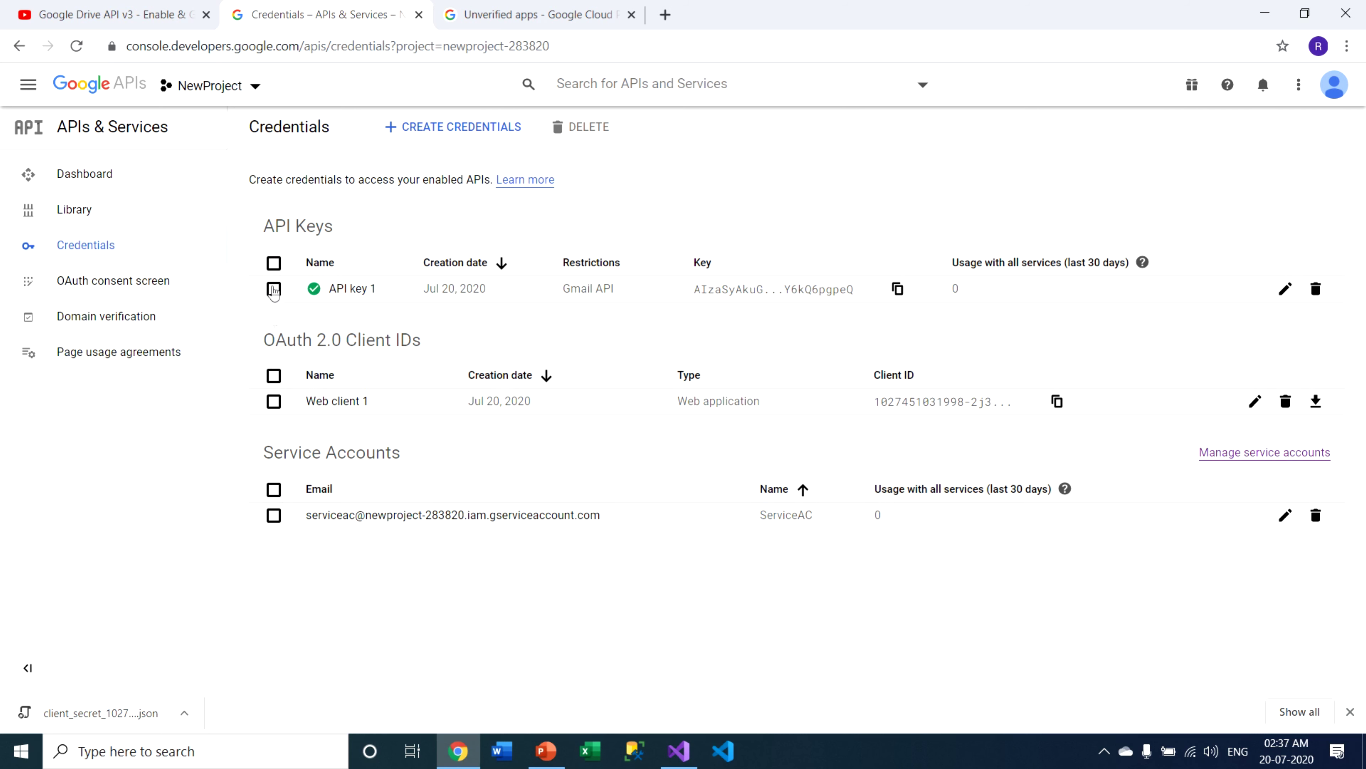
Step: Review the API Keys, OAuth 2.0 Client IDs and Service Accounts sections of the project's credentials
{"action": "triple_click", "coordinate": [284, 228]}
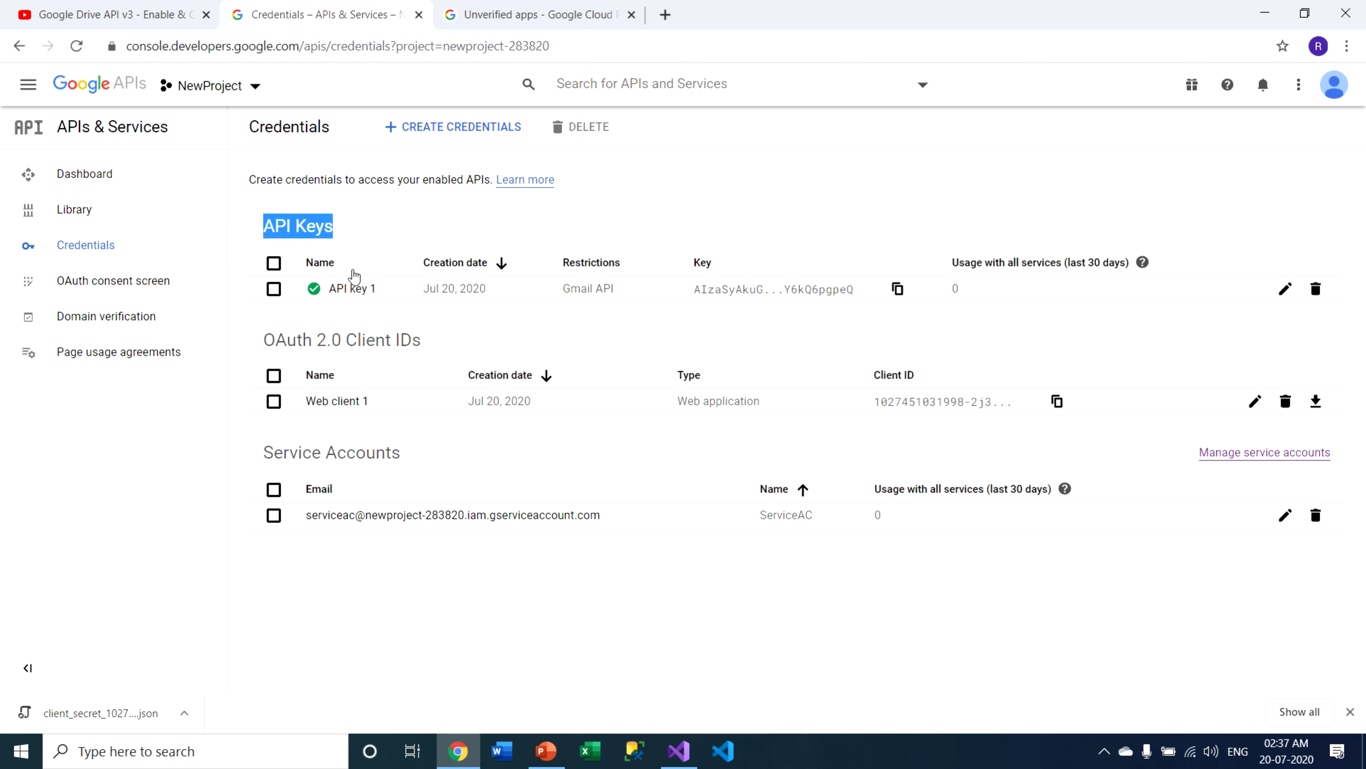
{"action": "left_click_drag", "start_coordinate": [271, 341], "coordinate": [423, 340]}
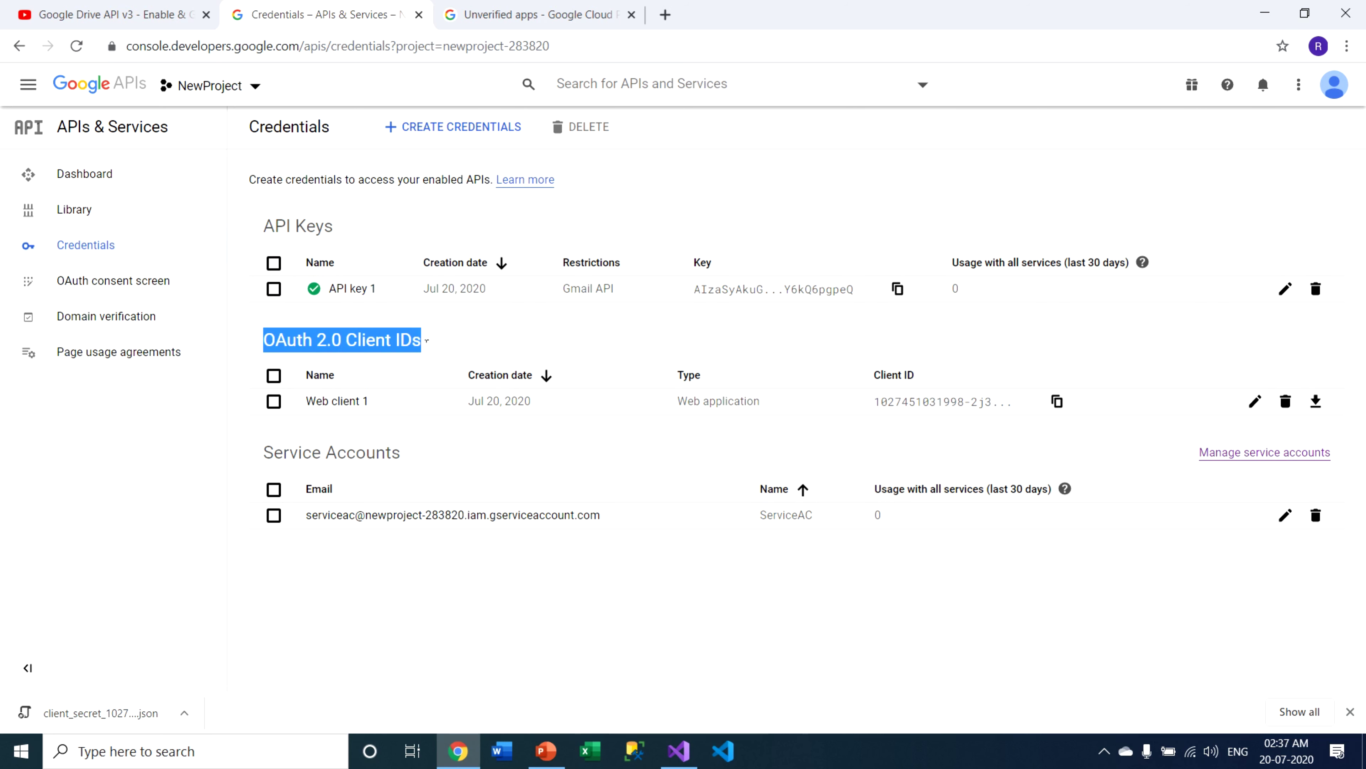
{"action": "left_click", "coordinate": [263, 460]}
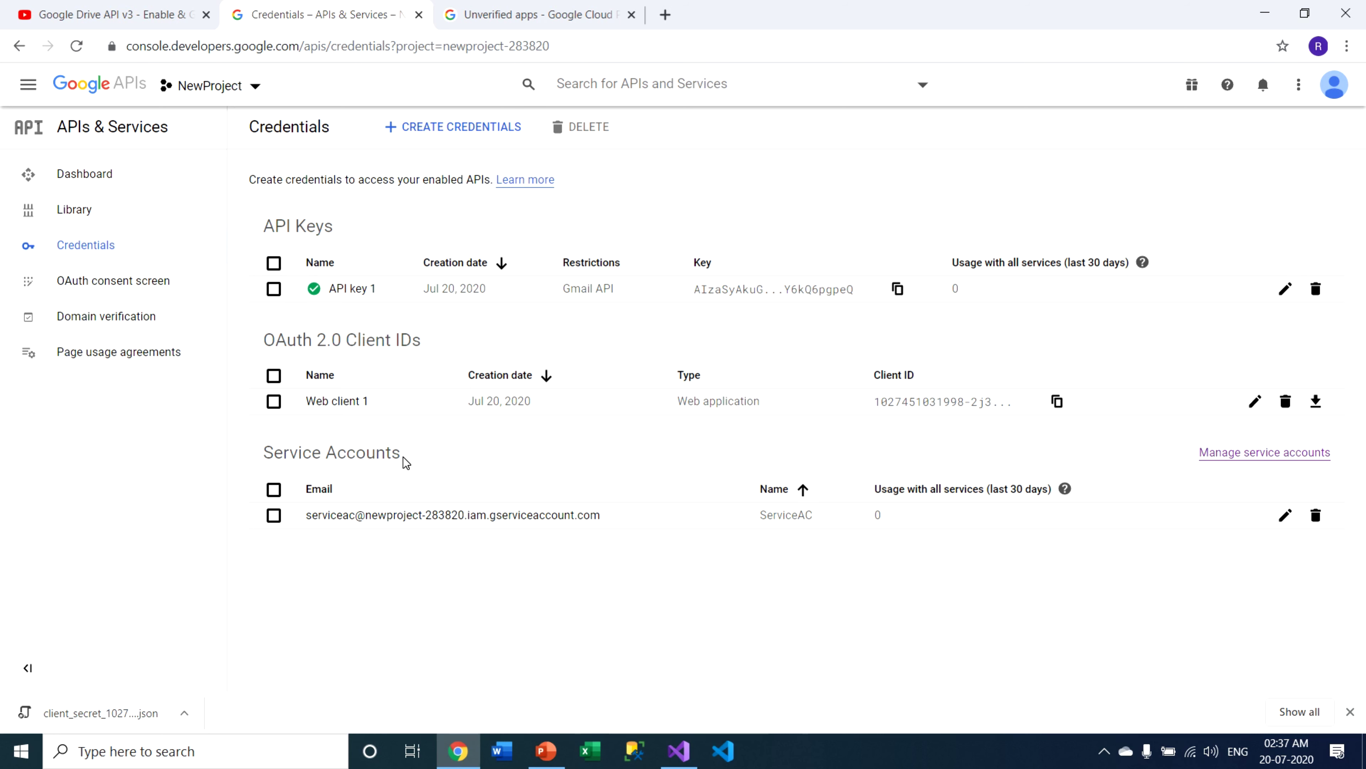
{"action": "triple_click", "coordinate": [271, 230]}
{"action": "left_click_drag", "start_coordinate": [268, 343], "coordinate": [425, 345]}
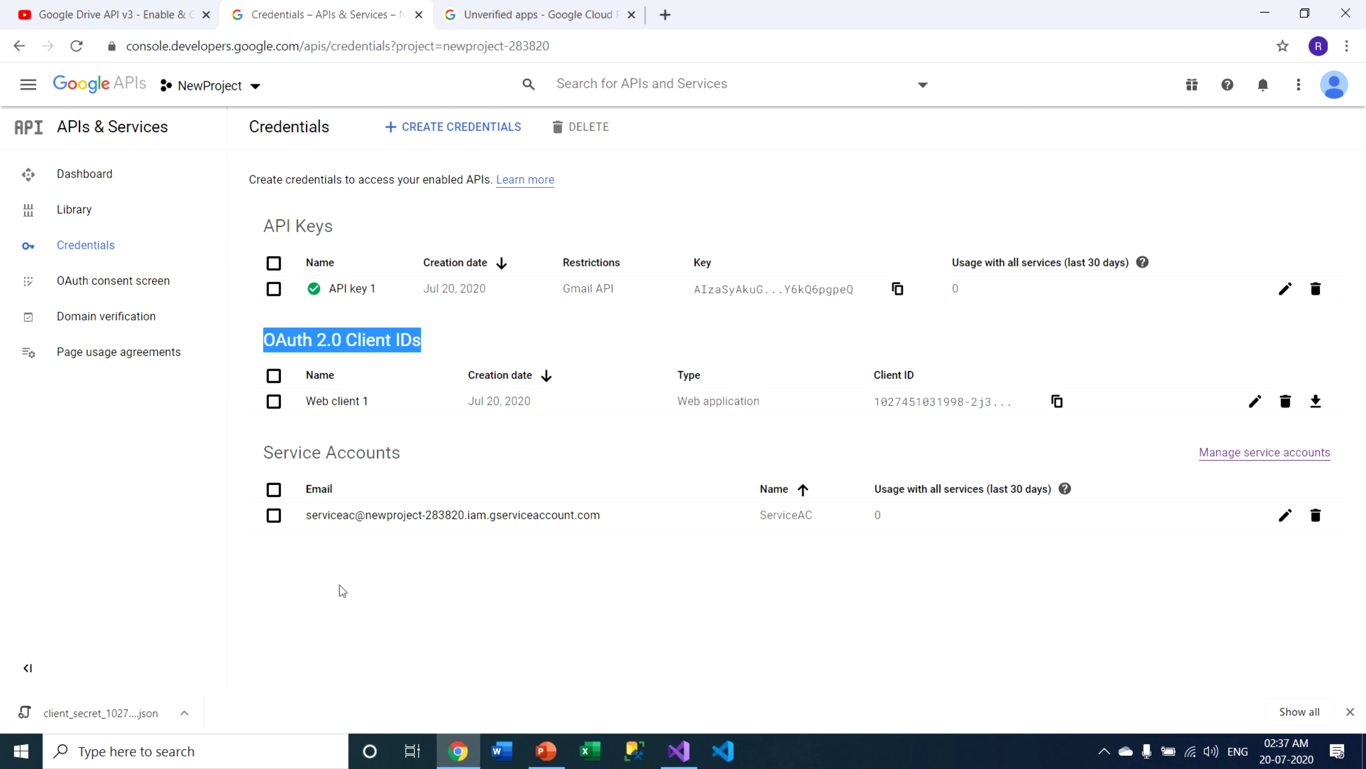
{"action": "left_click", "coordinate": [340, 561]}
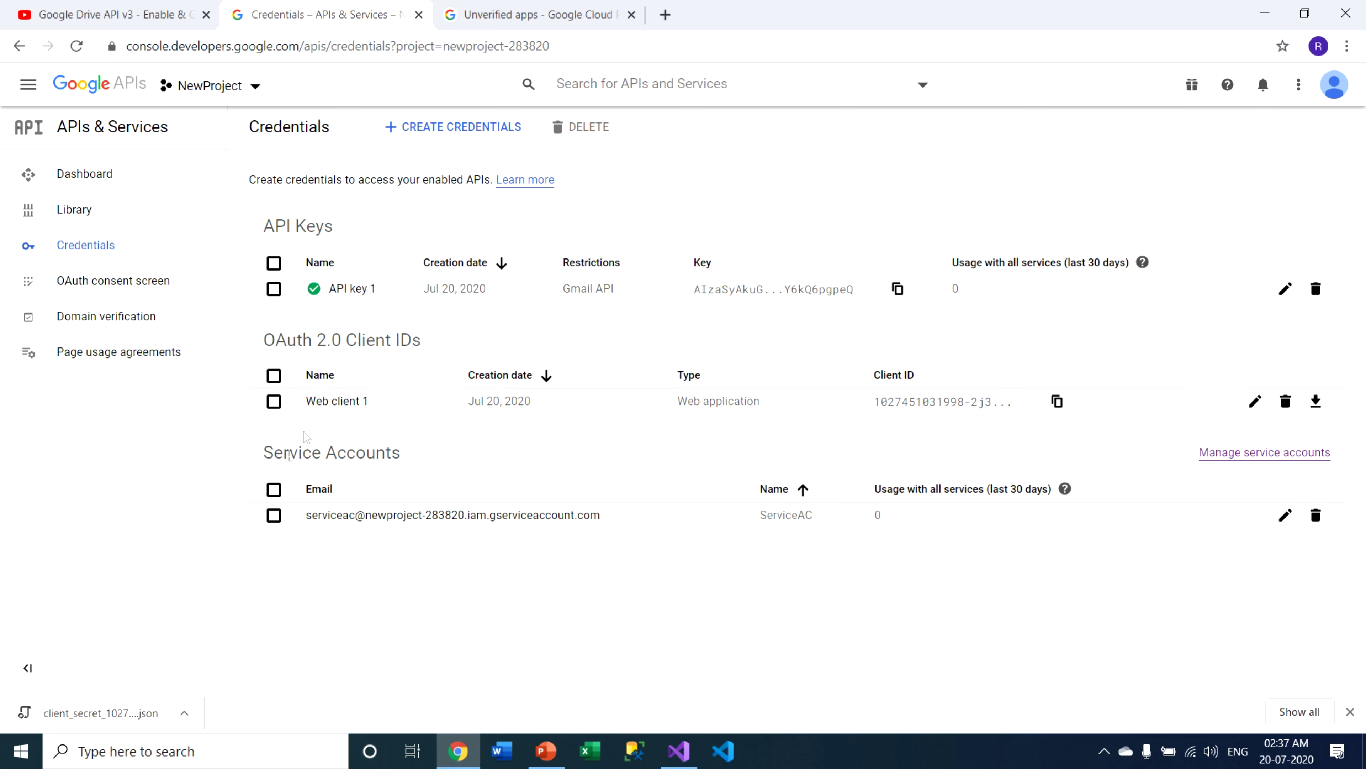
{"action": "left_click_drag", "start_coordinate": [274, 459], "coordinate": [403, 458]}
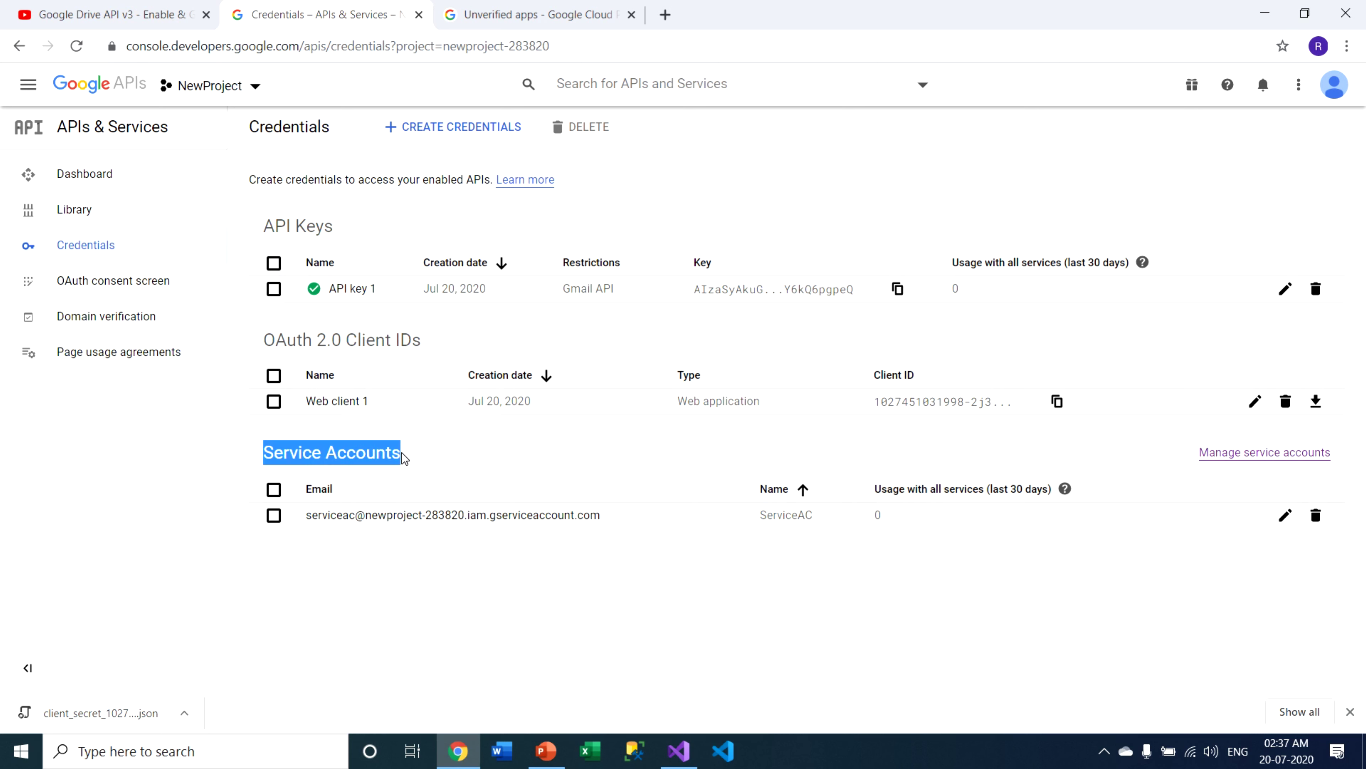